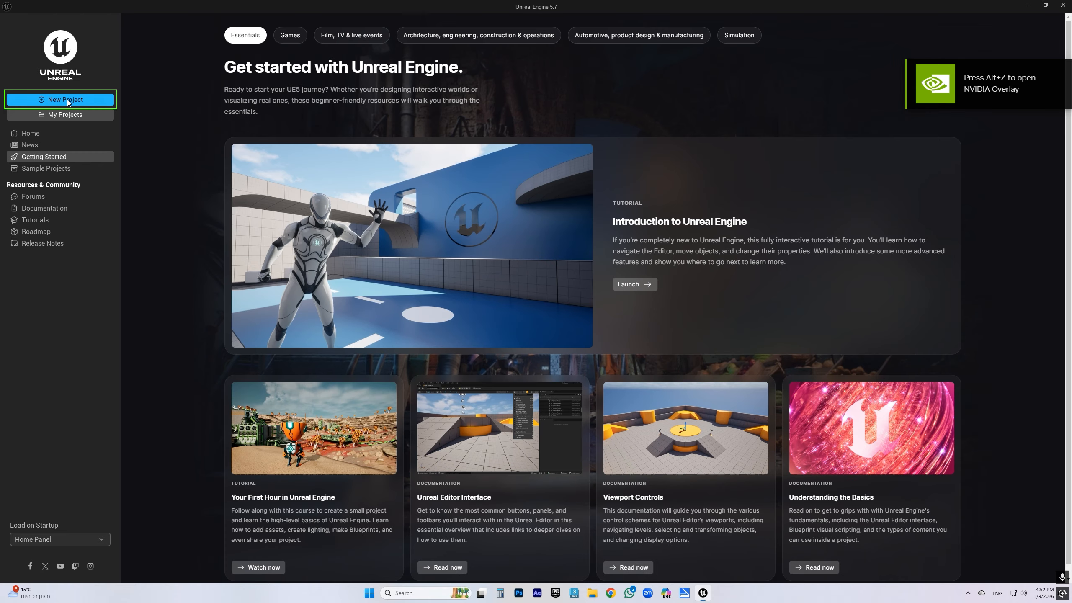
- Create a new Games project from the Third Person template and name it MH
left_click(67, 99)
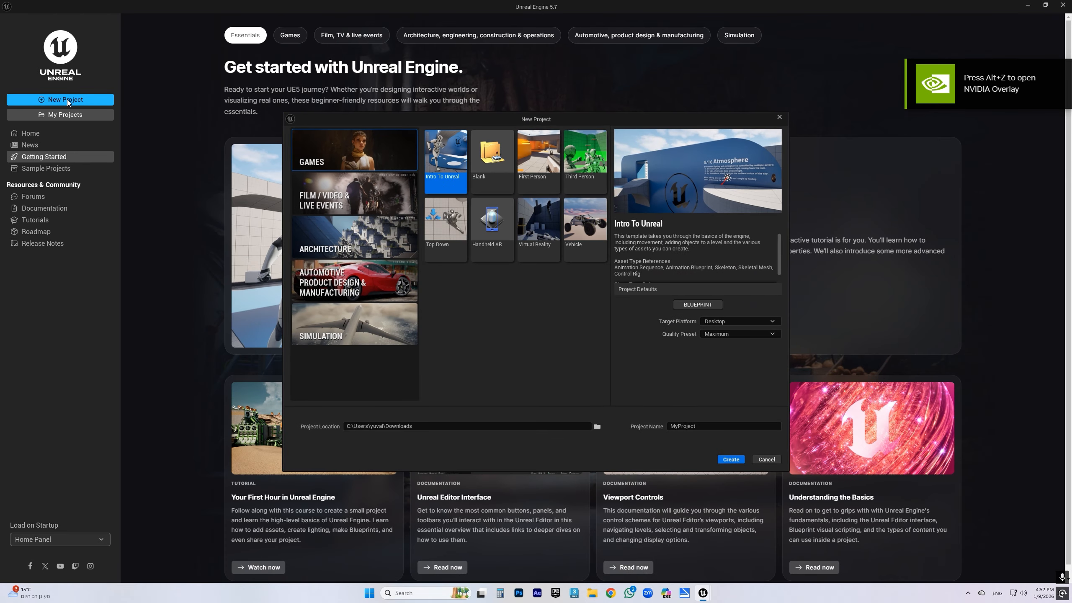
left_click(587, 154)
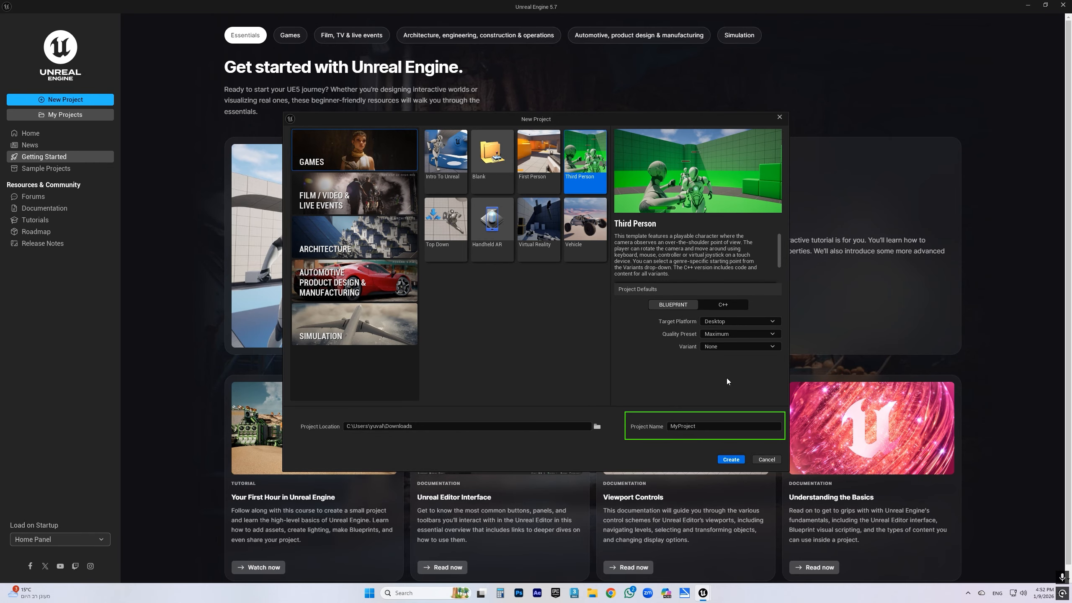
left_click(705, 426)
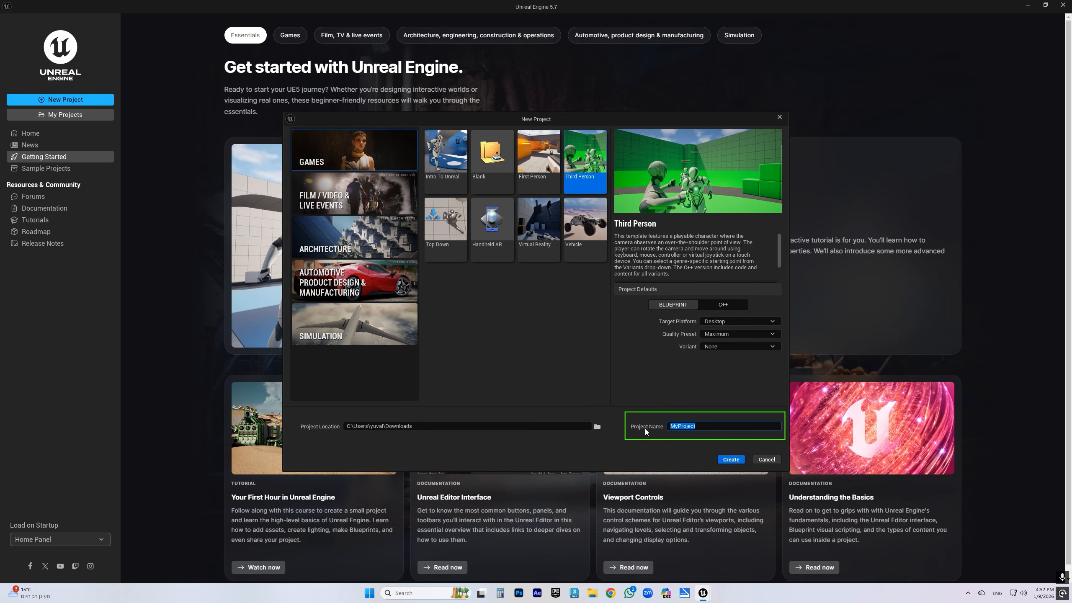
type("MH")
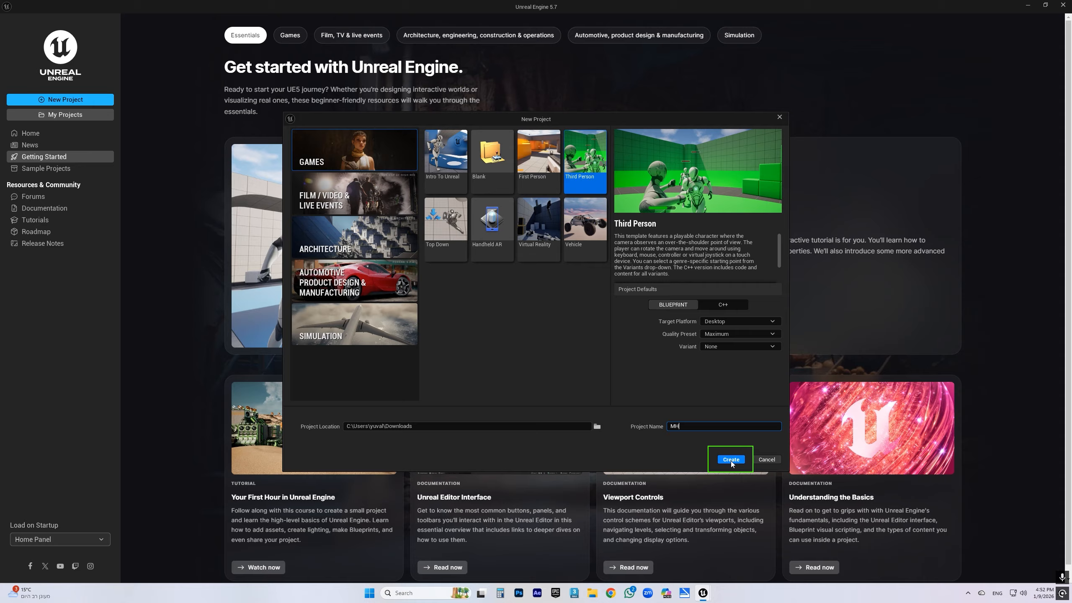
left_click(731, 459)
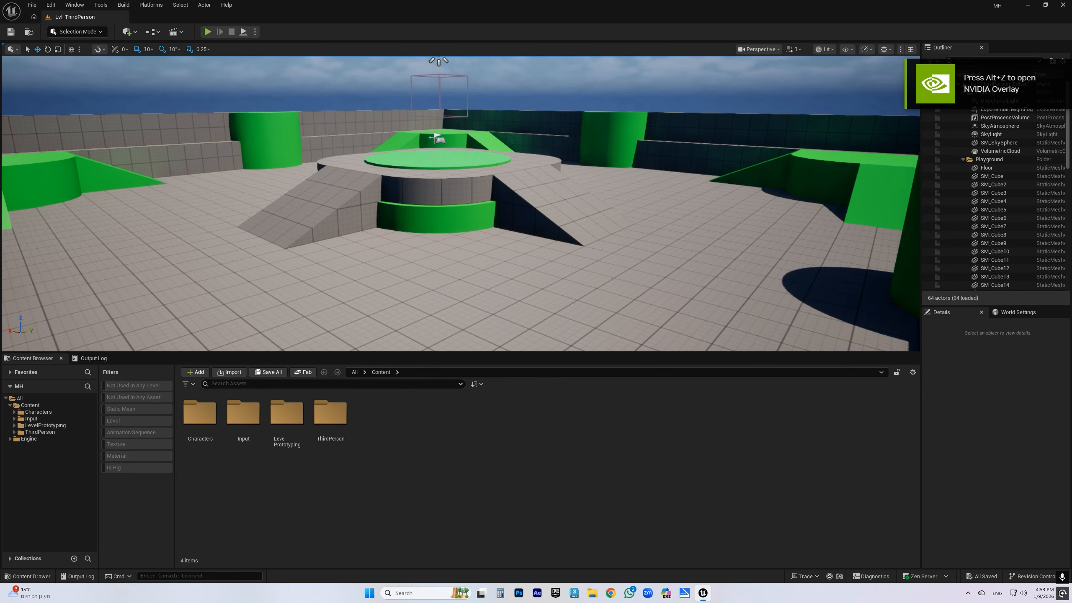
right_click_drag(490, 247, 468, 253)
left_click_drag(537, 352, 524, 467)
right_click_drag(548, 338, 520, 325)
key("w")
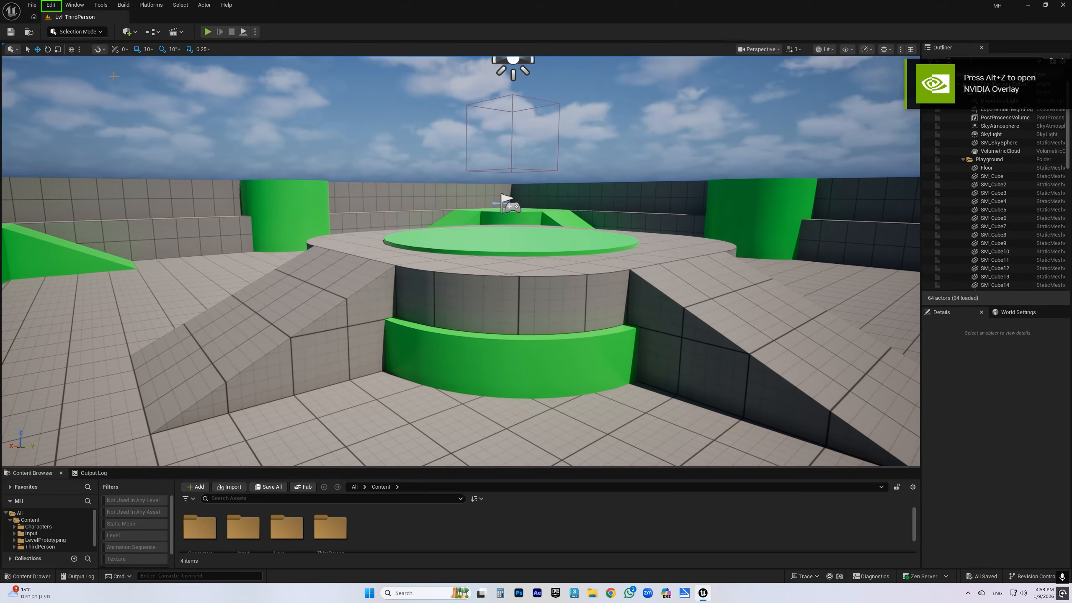
- Find the metahuman plugins and enable MetaHuman Animator, Animator Calibration Diagnostics, Animator Calibration Processing and Core Tech
left_click(52, 5)
left_click(70, 144)
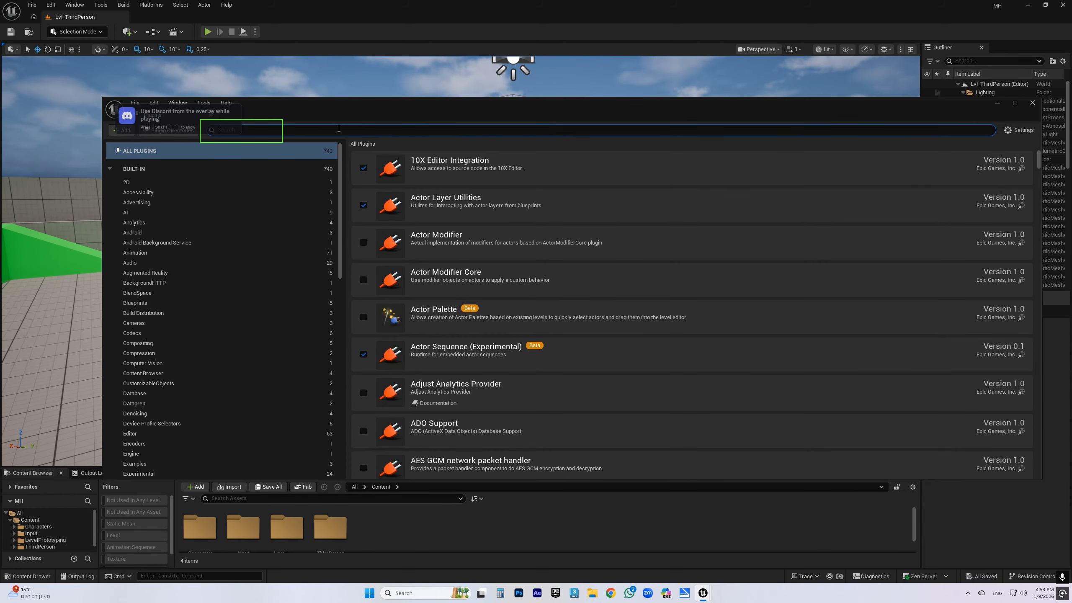
type("metahumans")
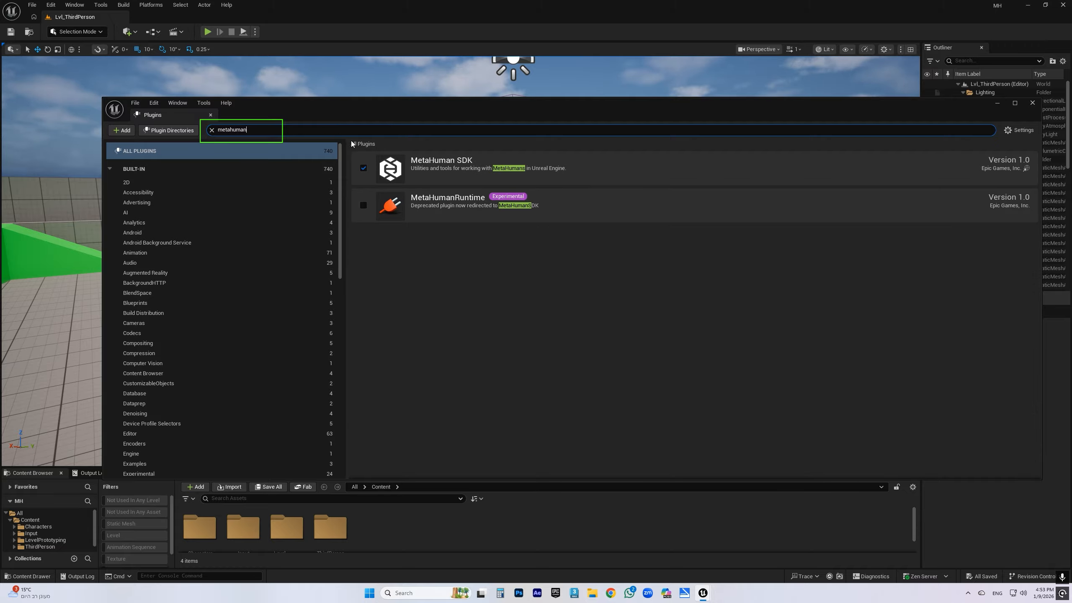
left_click(364, 168)
left_click(364, 205)
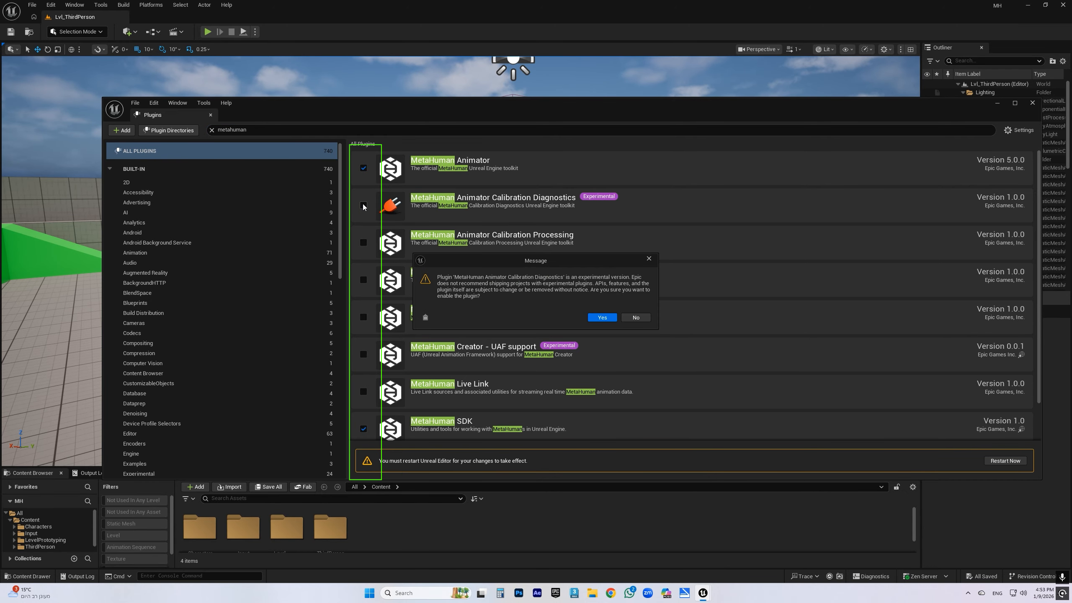
key("Return")
left_click(365, 243)
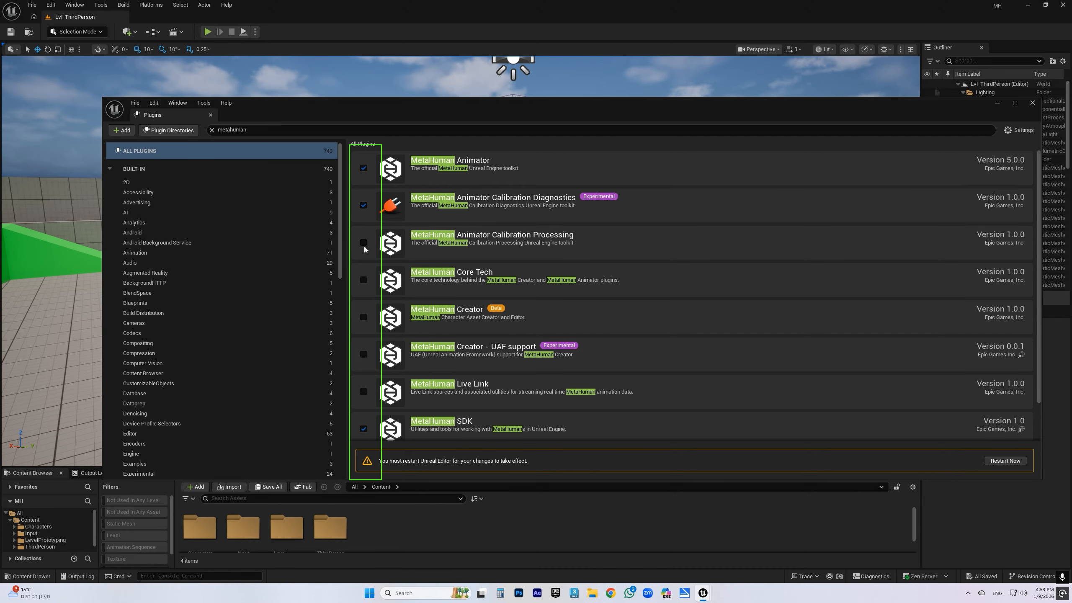
left_click(364, 244)
left_click(365, 280)
- Enable the MetaHuman Creator, Creator - UAF support, Live Link and MetaHumanRuntime plugins, and restart the editor
left_click(364, 317)
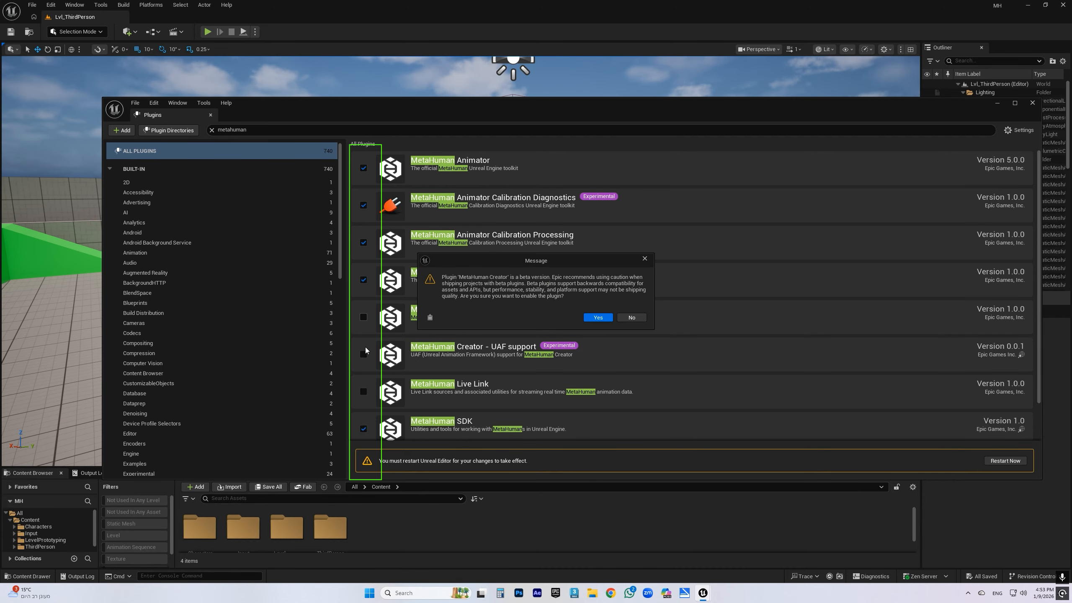
key("Return")
left_click(364, 355)
key("Return")
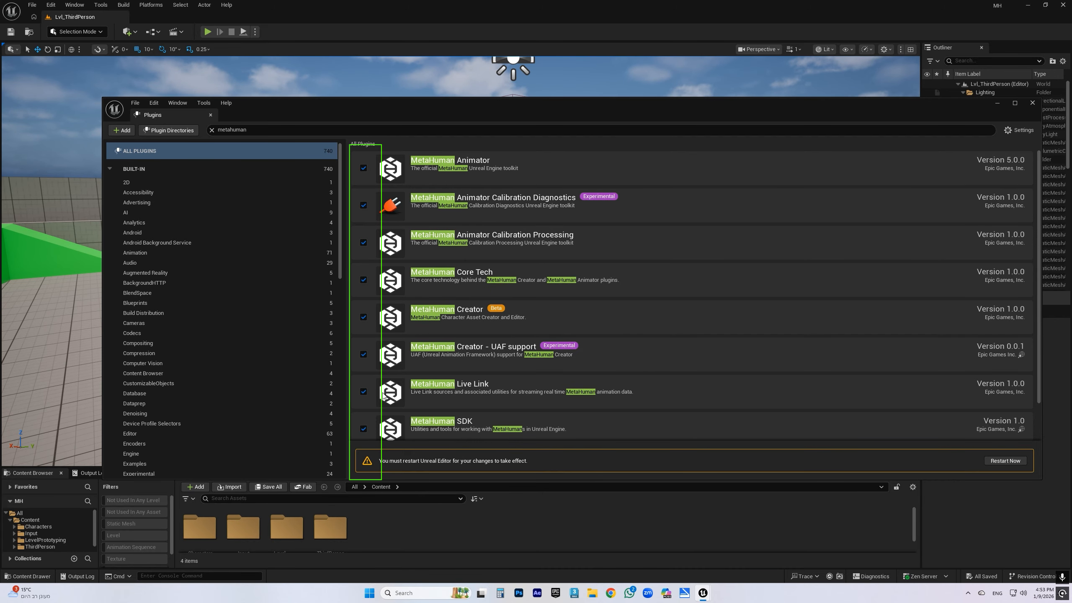
scroll(383, 395, "down", 1)
left_click(363, 422)
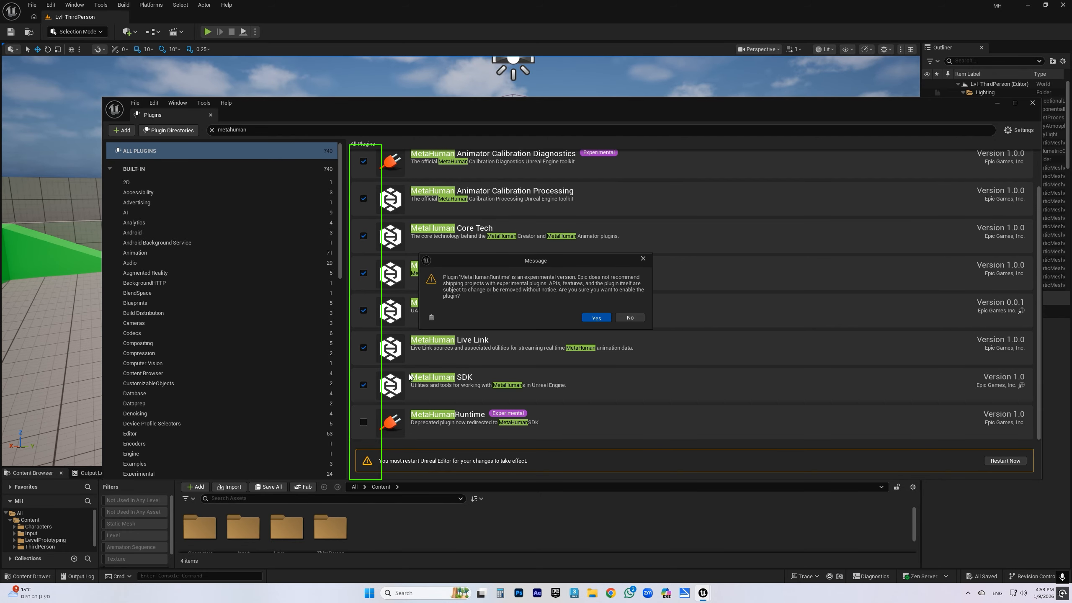
left_click(597, 317)
scroll(366, 232, "down", 1)
scroll(459, 404, "down", 1)
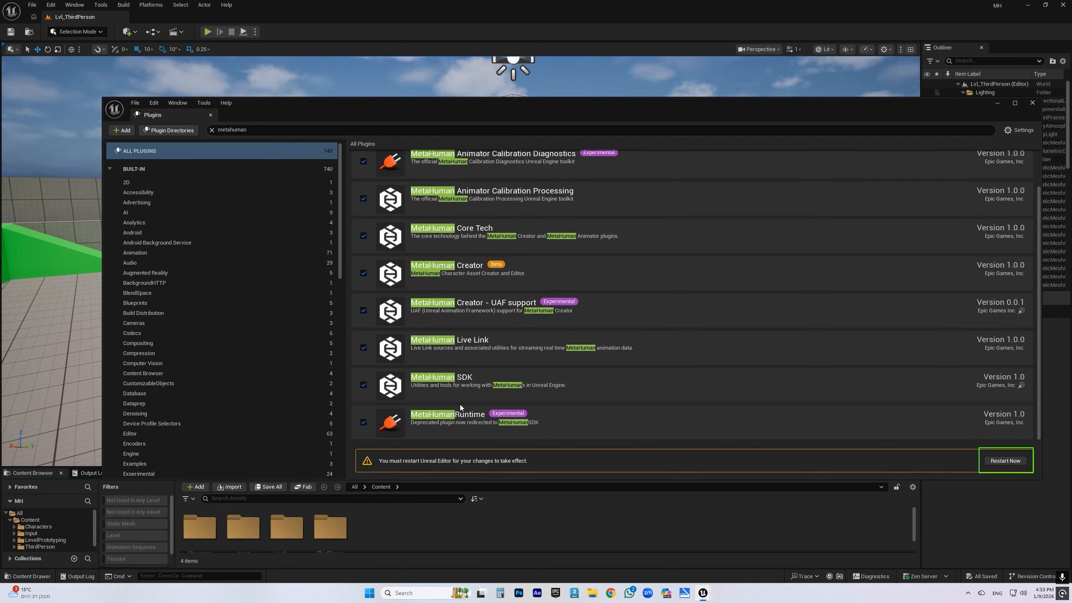
left_click(1006, 462)
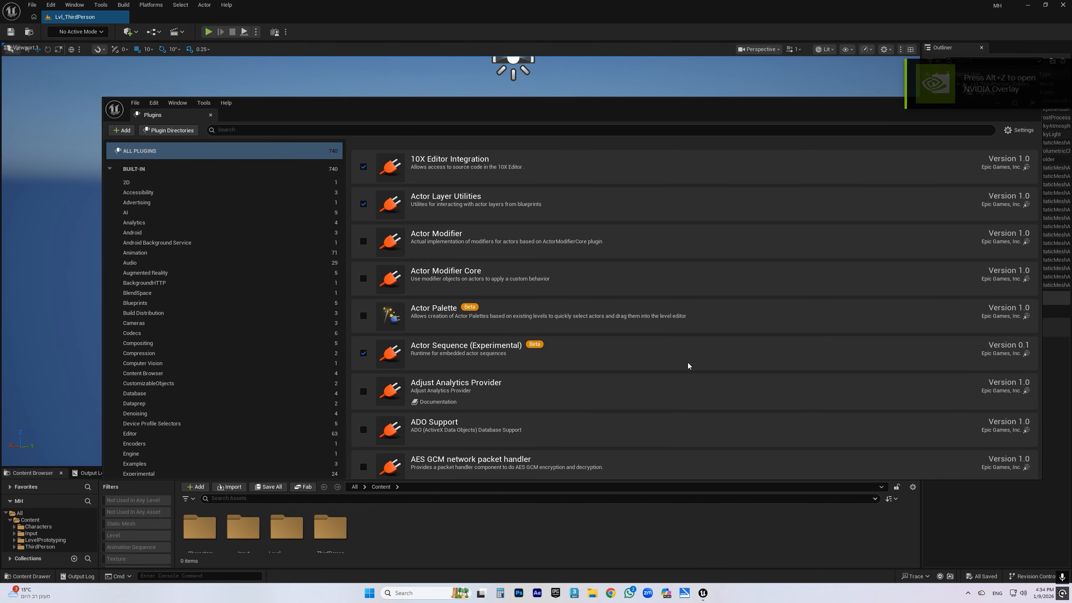
- Search the plugins for metahuman again, check which MetaHuman plugins are enabled, and close the plugin list
left_click(388, 132)
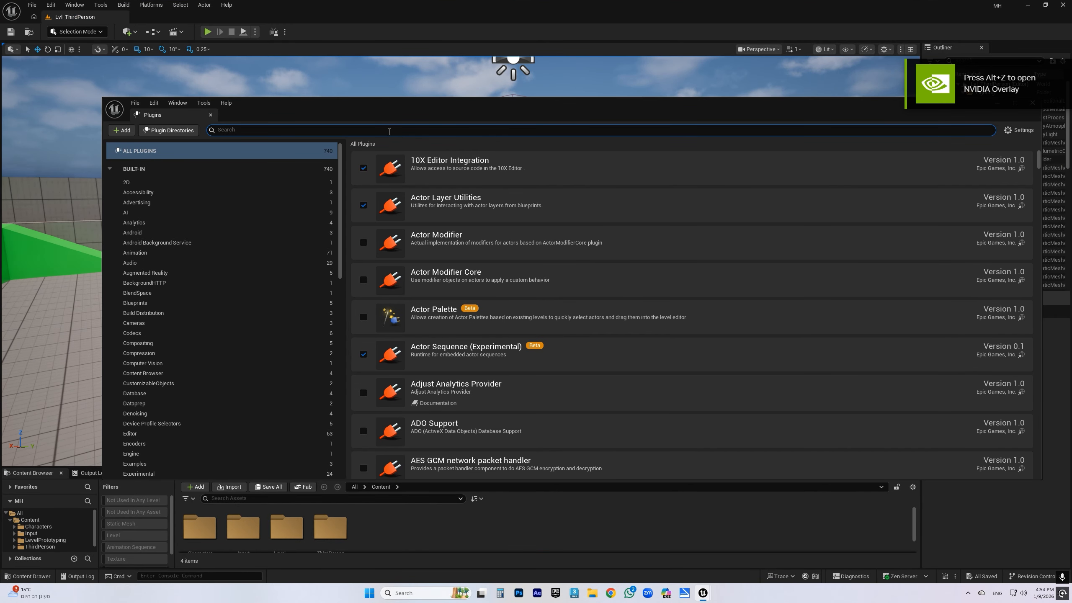
type("metahuman")
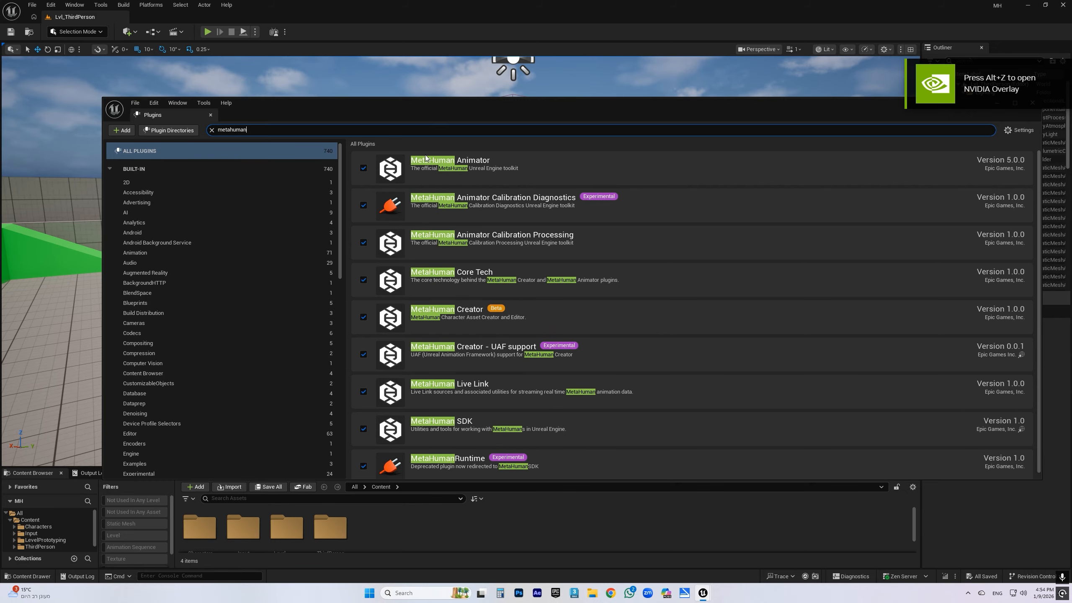
scroll(425, 158, "down", 1)
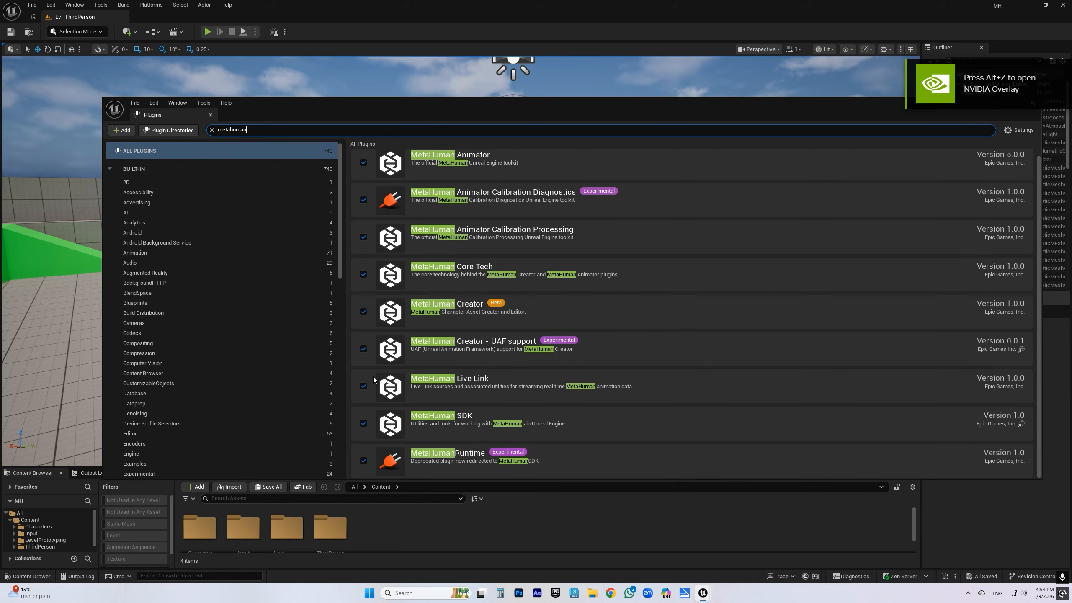
left_click(1033, 103)
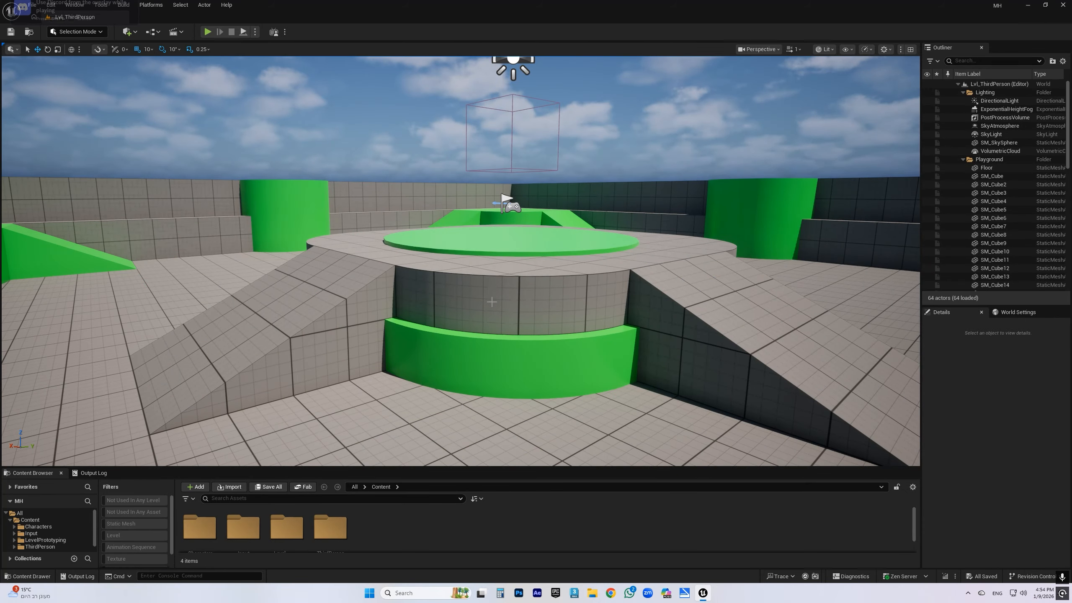
- Enlarge the asset browsing area and create a folder named MetaHumans inside the Content folder
right_click_drag(514, 332, 455, 352)
key("a")
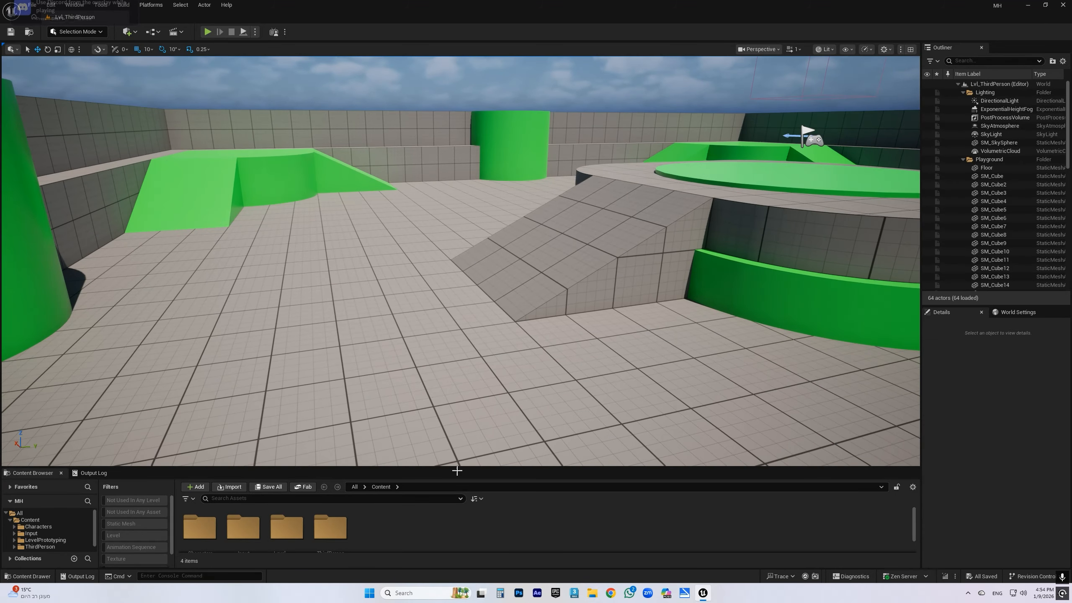
left_click_drag(456, 479, 454, 343)
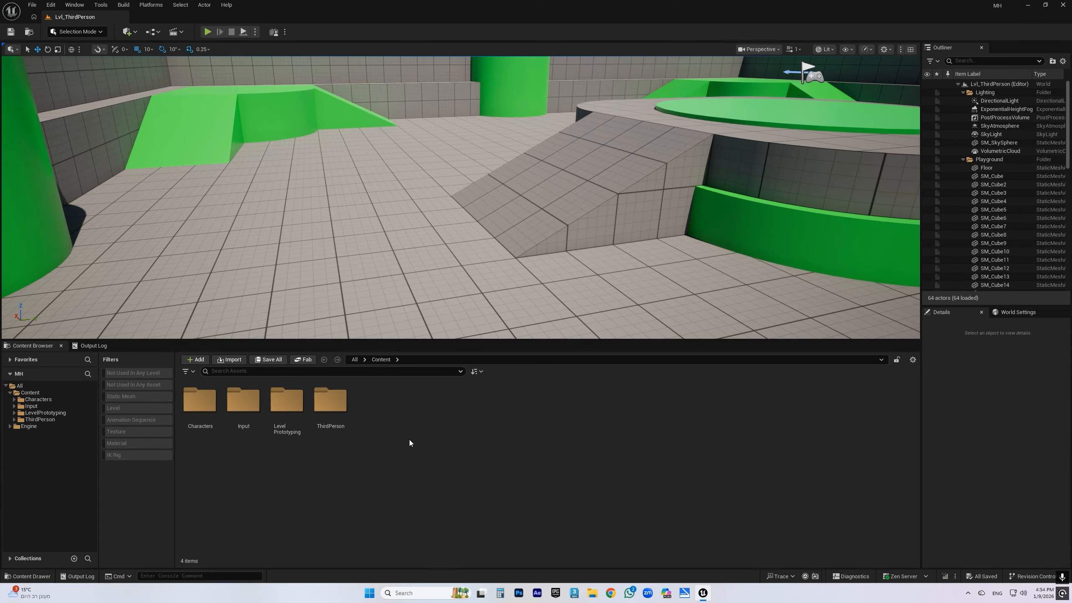
right_click(392, 438)
left_click(430, 133)
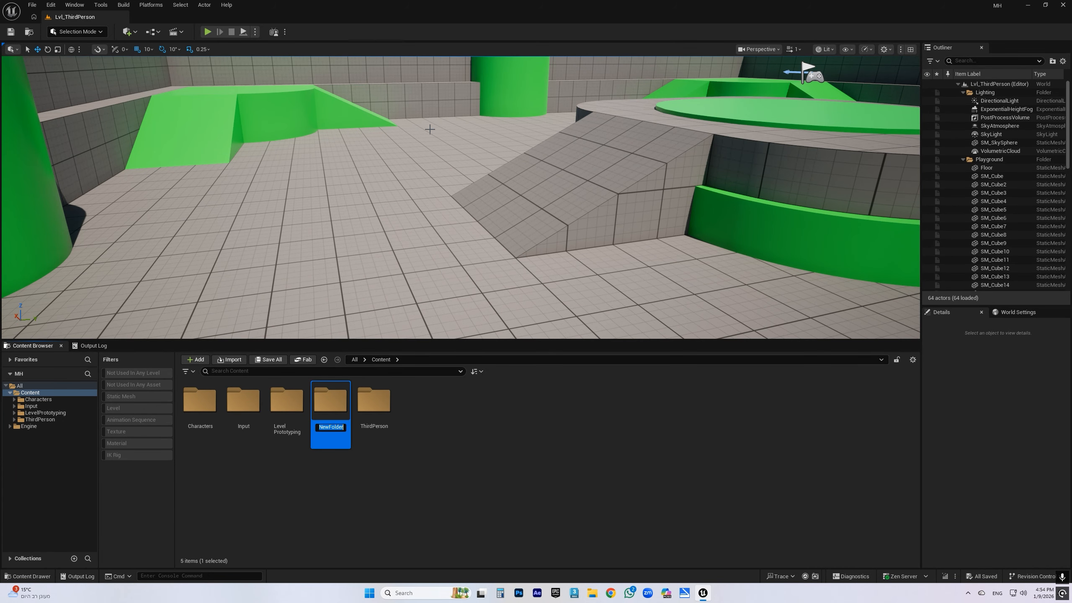
type("MetaHumans")
key("Return")
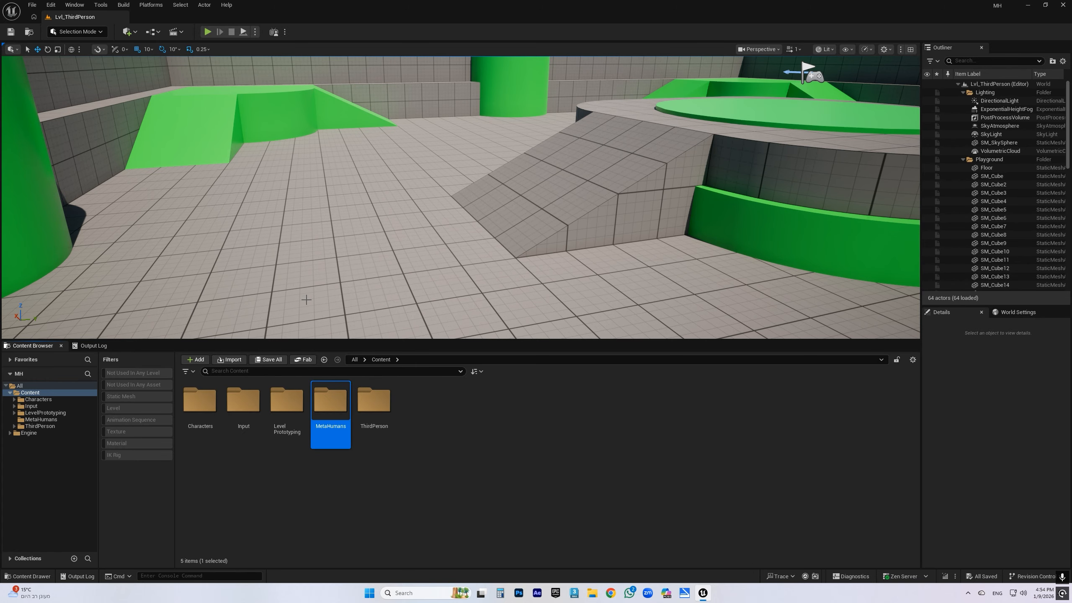
- Create a MetaHuman Character asset named MH_Charly in the MetaHumans folder and open it for editing
double_click(330, 402)
right_click(314, 449)
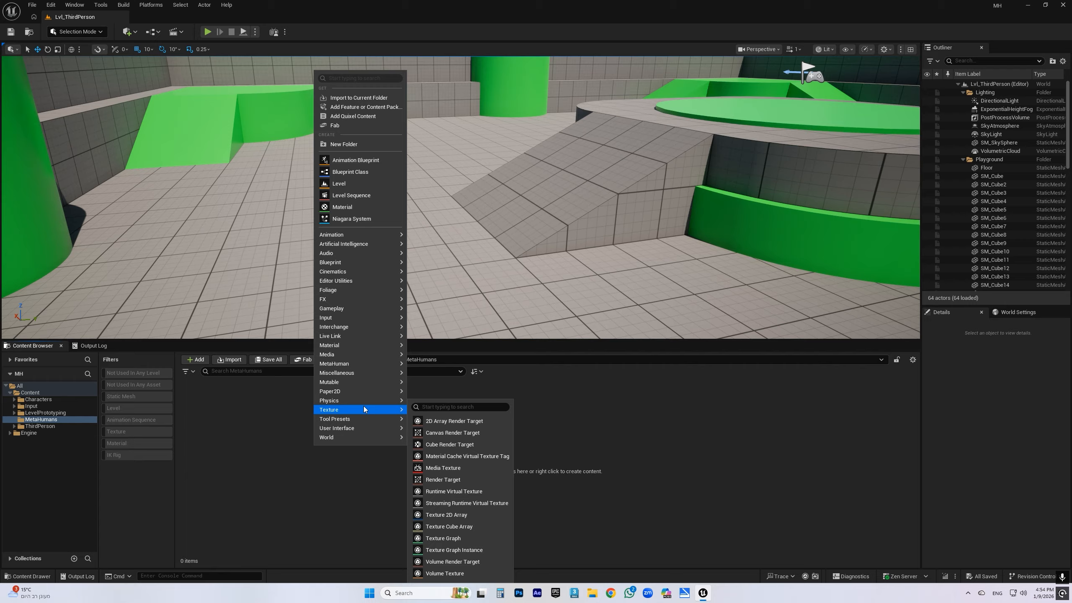
mouse_move(346, 364)
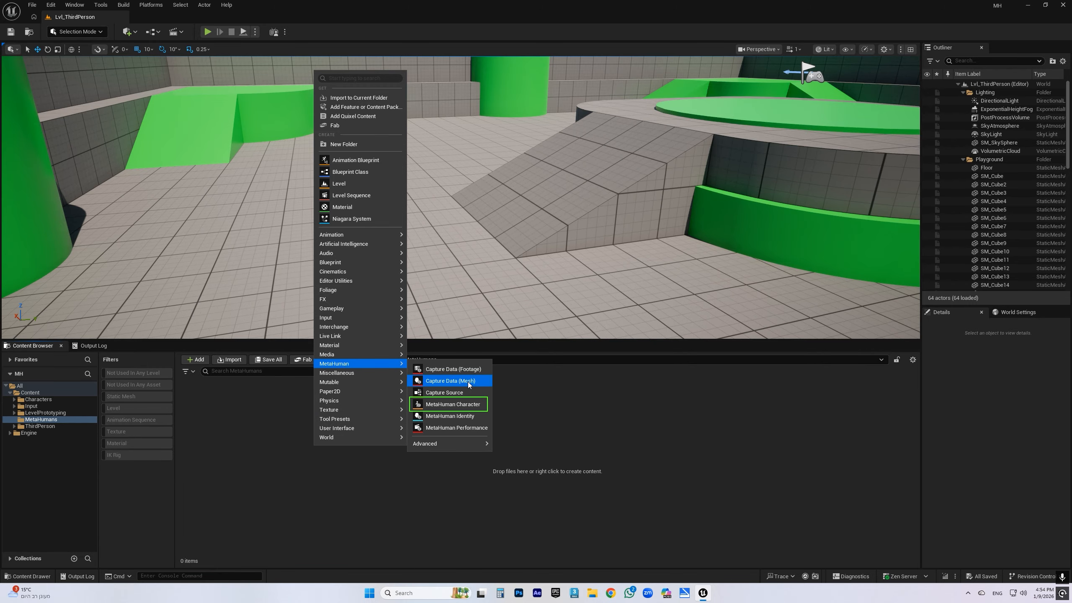
left_click(457, 405)
type("MH_")
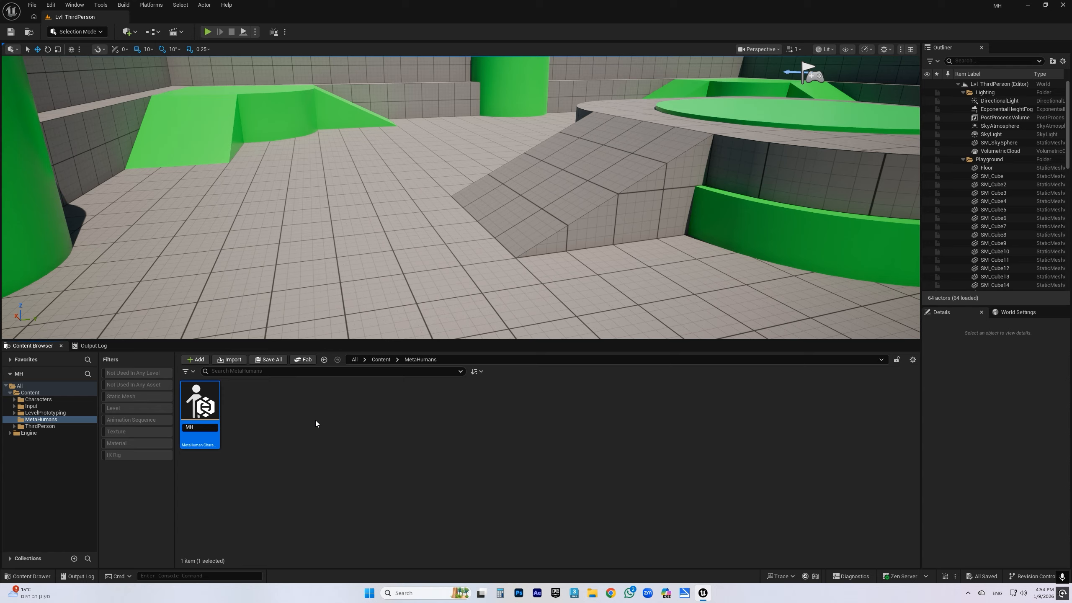
type("Charly")
key("Return")
double_click(199, 406)
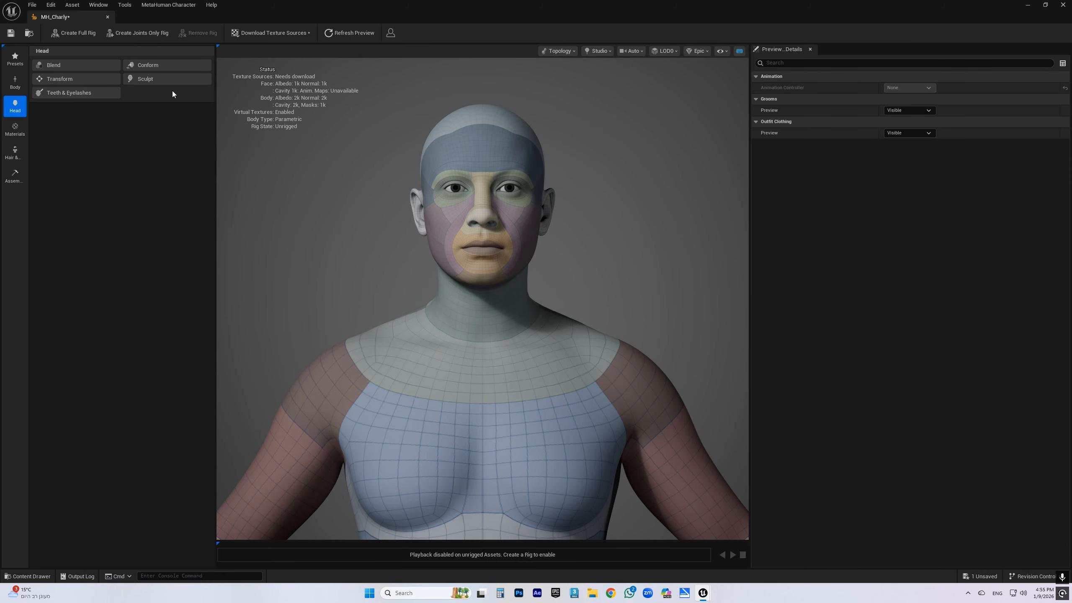
- Save the MH_Charly character and restart the editor to apply the new settings, reopening the character's asset editor
left_click_drag(77, 16, 183, 19)
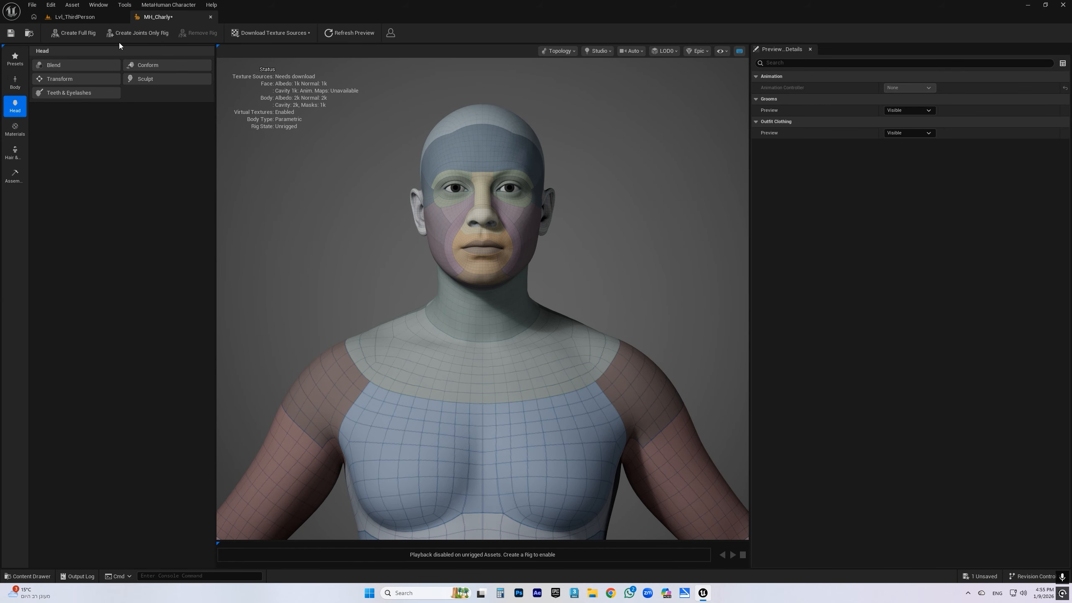
left_click(10, 33)
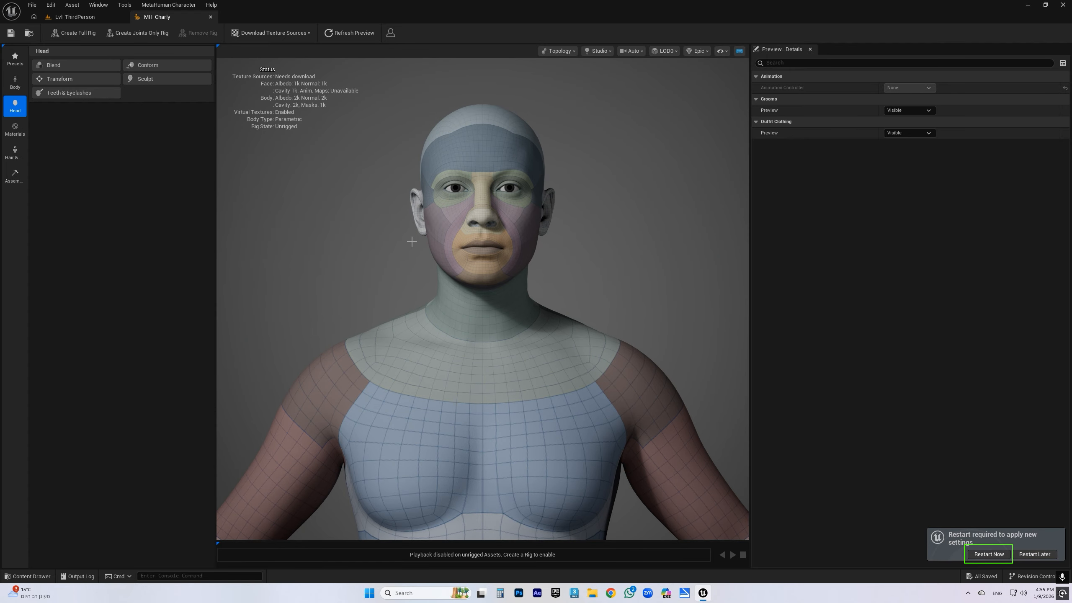
left_click(989, 554)
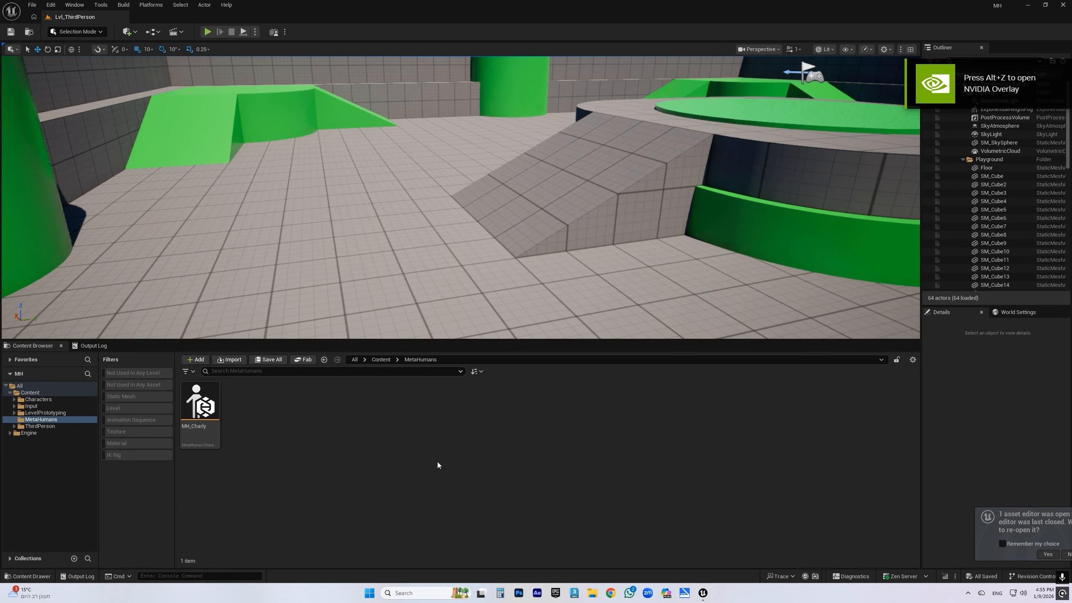
left_click(1023, 554)
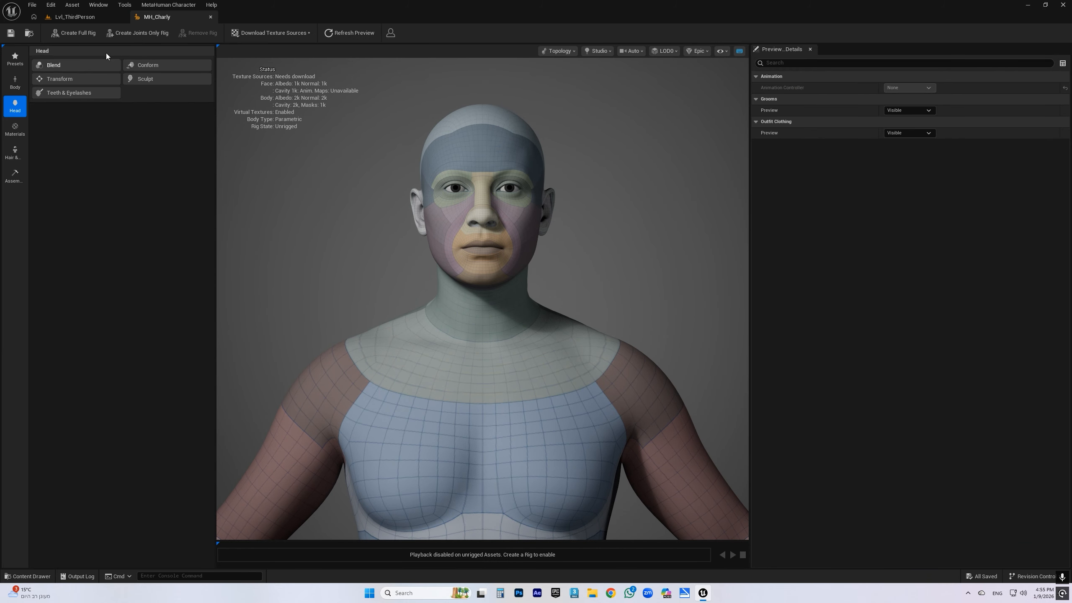
- Return to the Lvl_ThirdPerson level and reopen MH_Charly from the MetaHumans folder
left_click(86, 17)
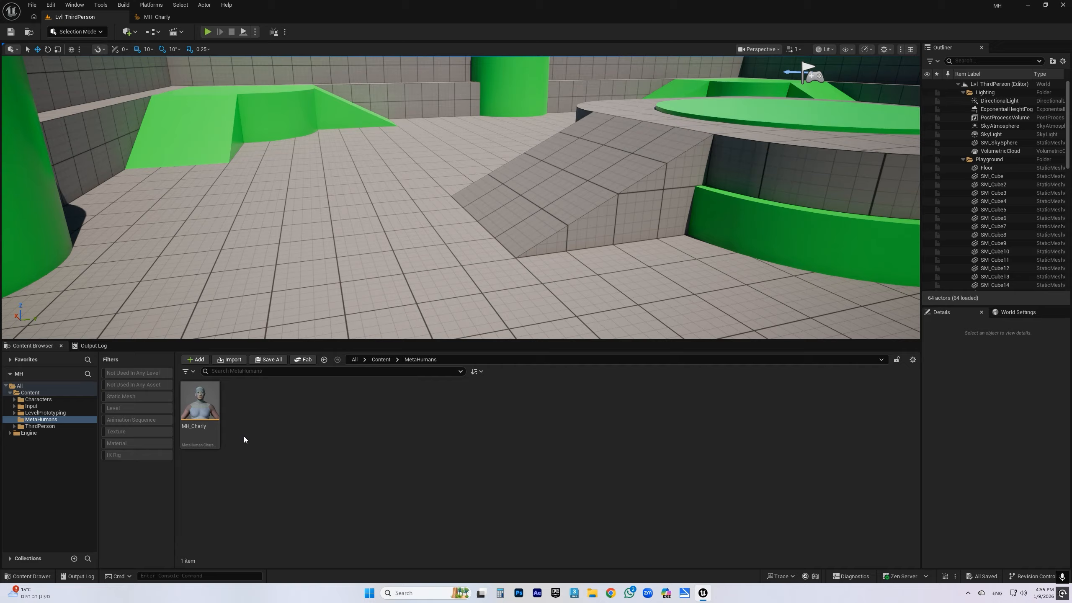
double_click(201, 404)
left_click(165, 80)
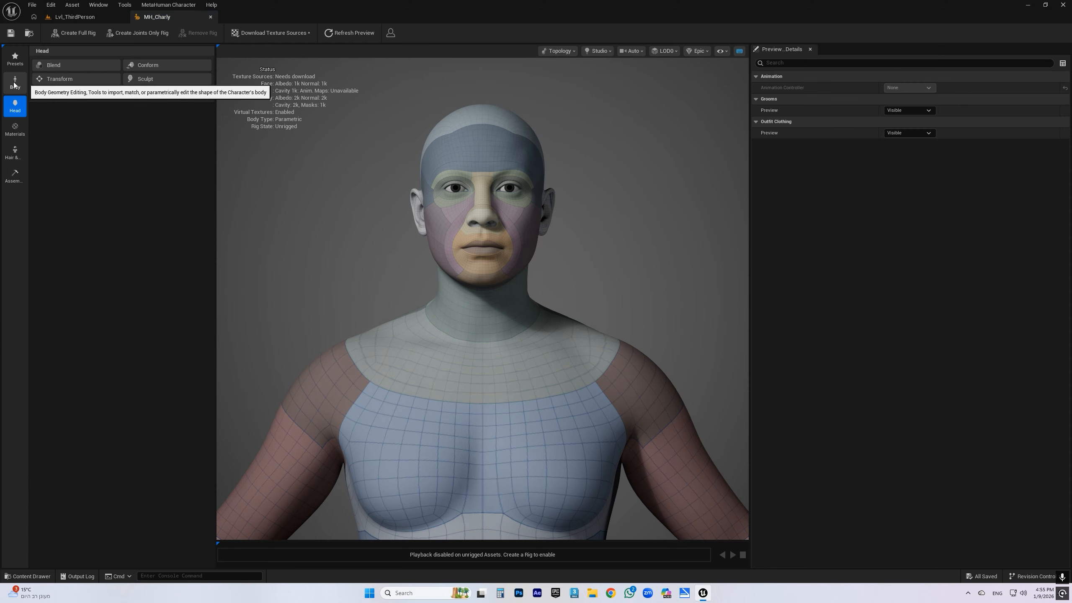
- Apply the Bruce preset to the MH_Charly character and inspect the face up close
left_click(16, 58)
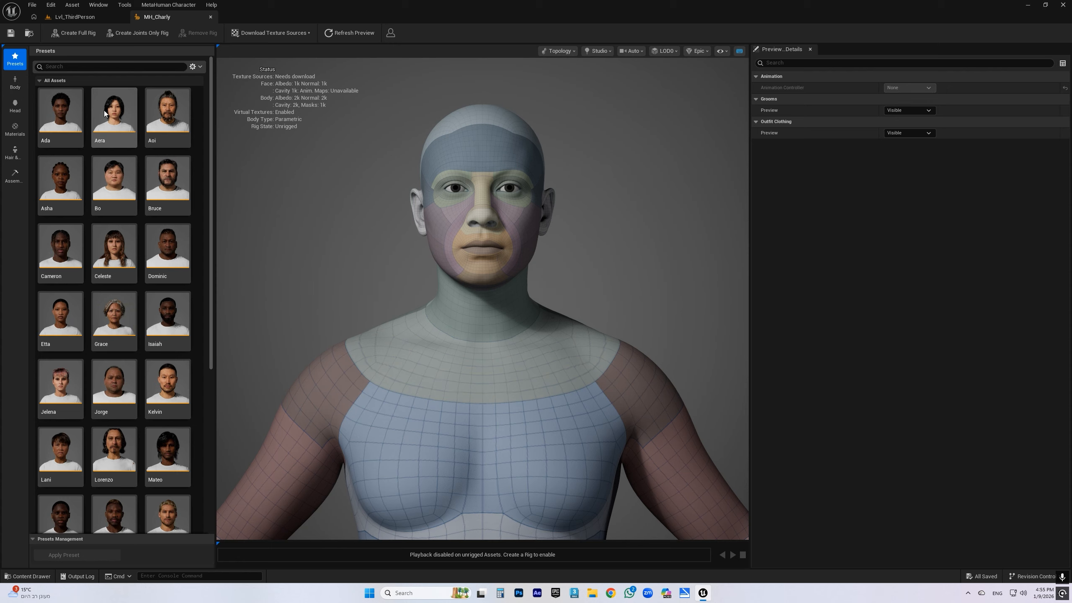
left_click(166, 206)
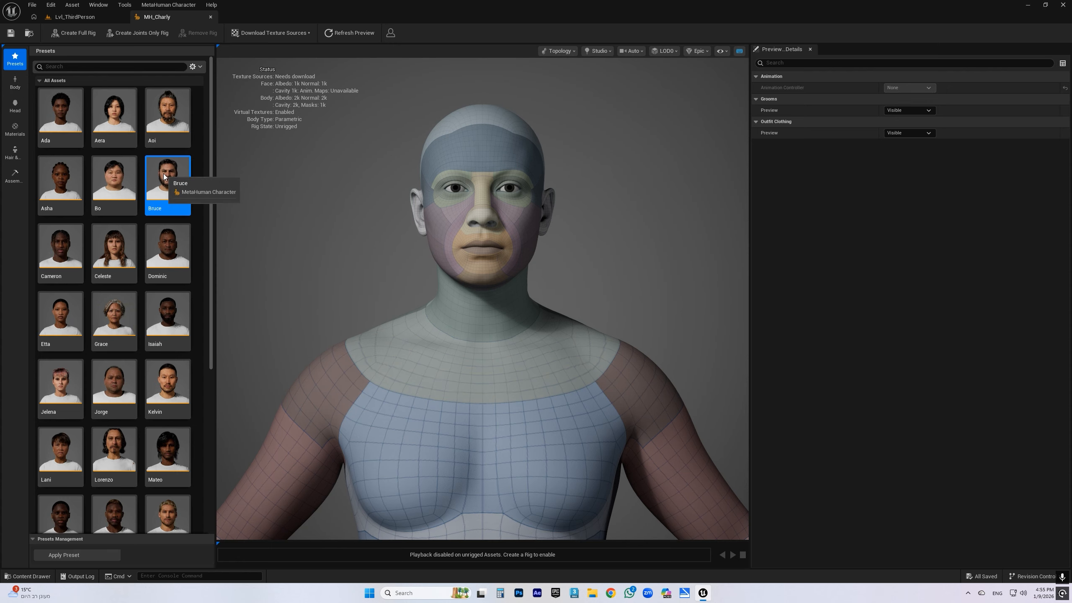
left_click(64, 555)
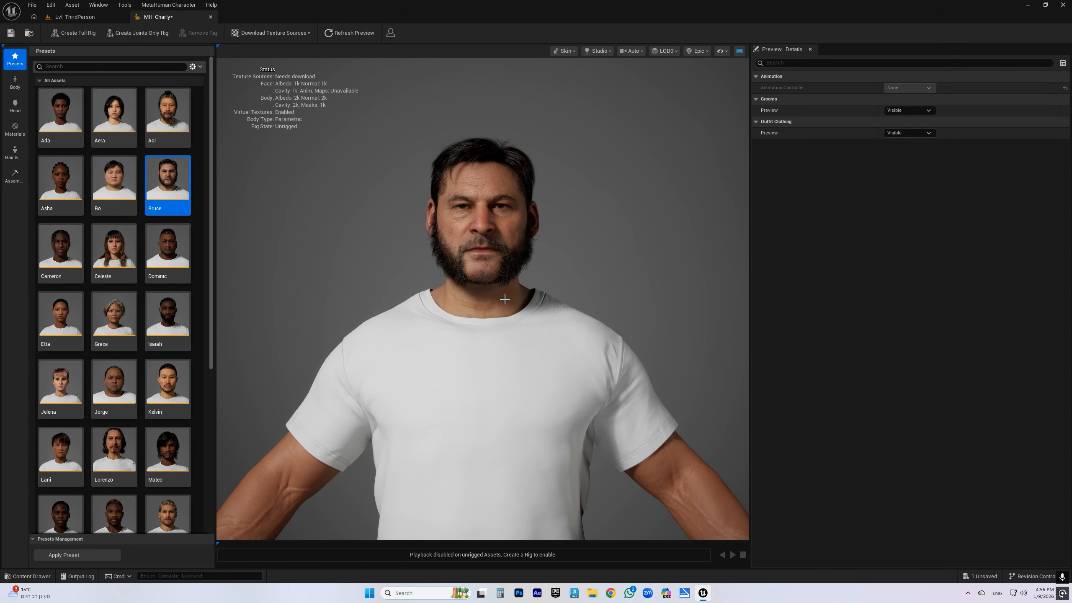
left_click_drag(483, 226, 430, 232)
scroll(484, 225, "up", 5)
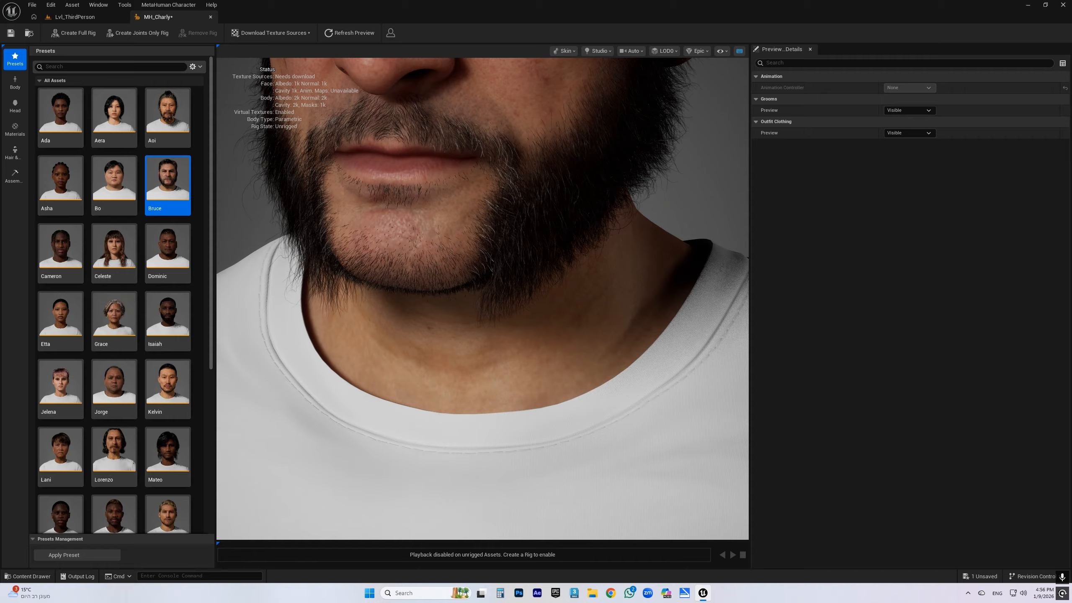
middle_click_drag(482, 299, 490, 440)
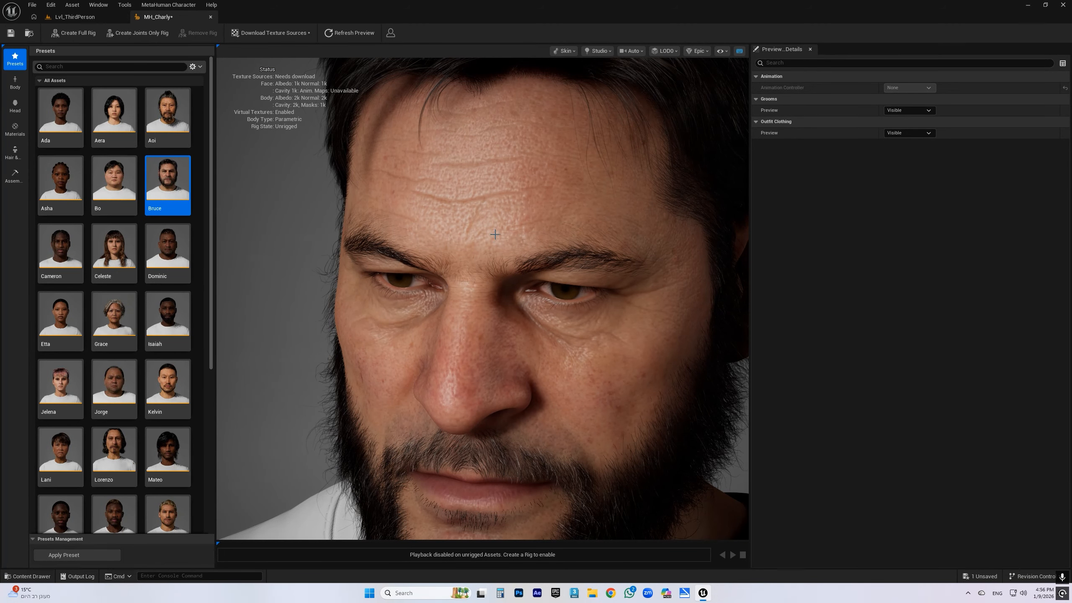
scroll(496, 235, "down", 8)
right_click_drag(494, 238, 544, 238)
mouse_move(513, 238)
left_mouse_down()
mouse_move(599, 238)
mouse_move(509, 238)
left_mouse_up()
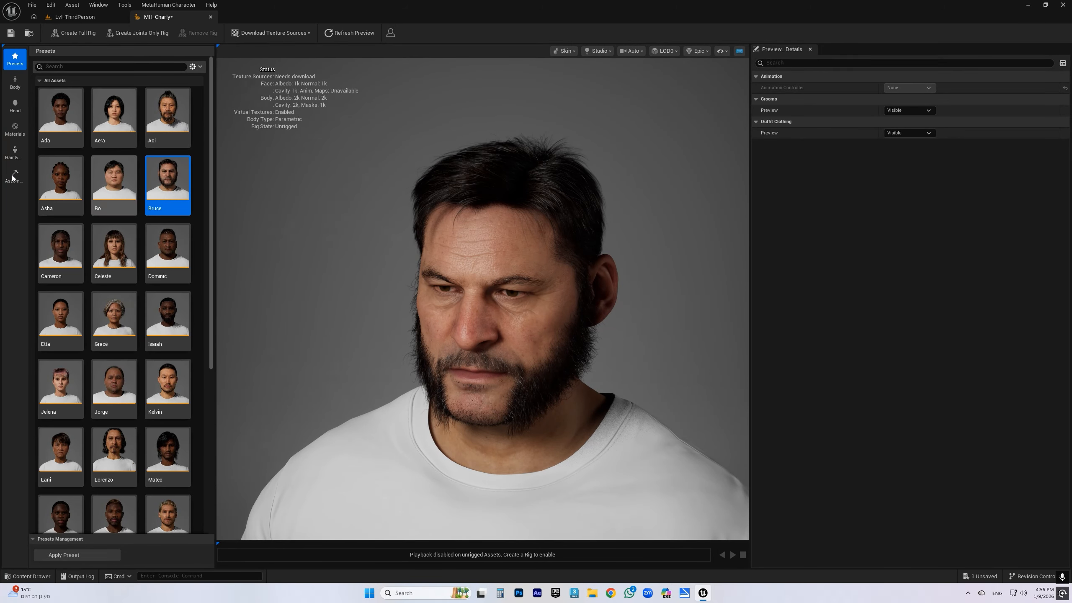
- Try the Aoi body preset on the character, and switch the body back to the Bruce preset
left_click(15, 90)
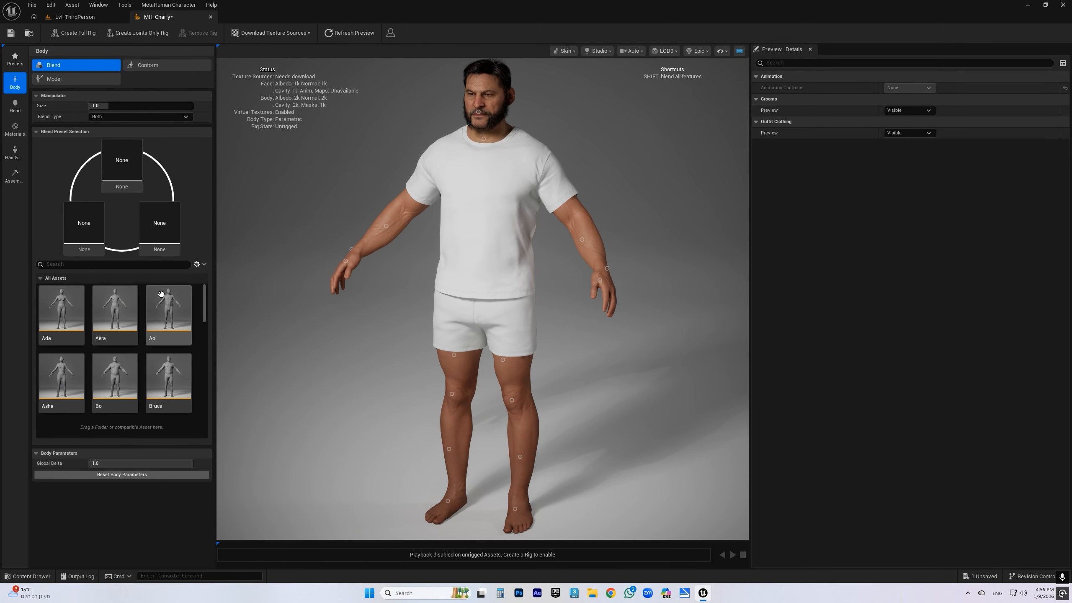
left_click(113, 308)
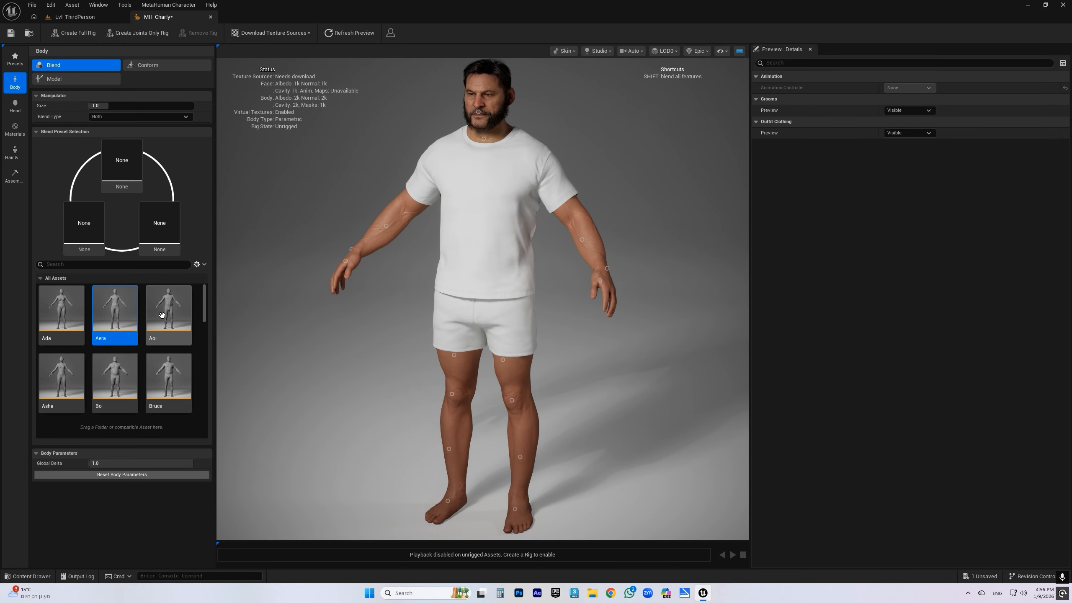
left_click(170, 305)
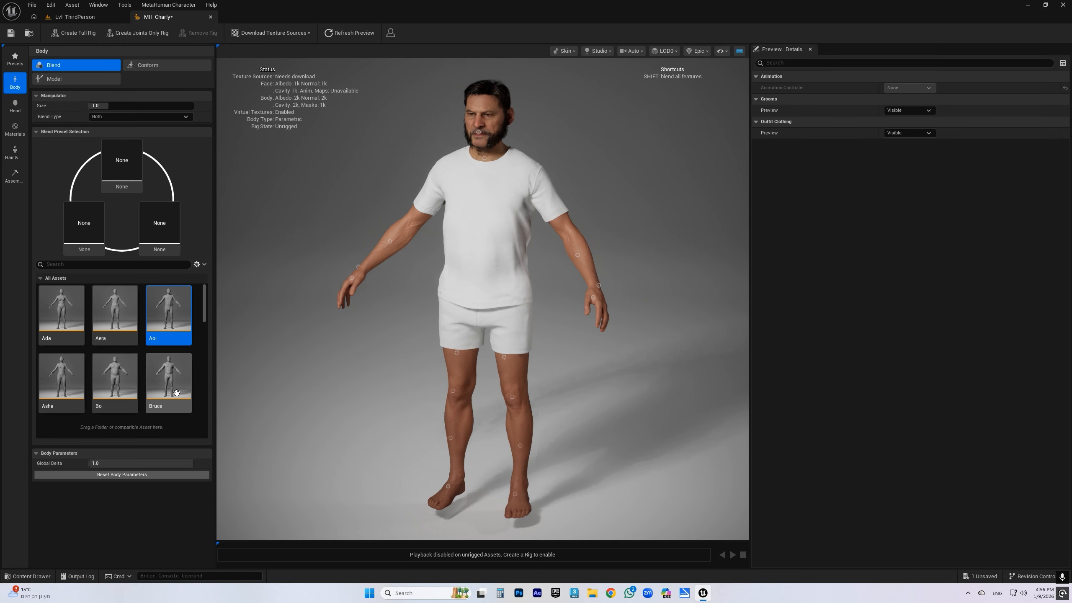
left_click(166, 372)
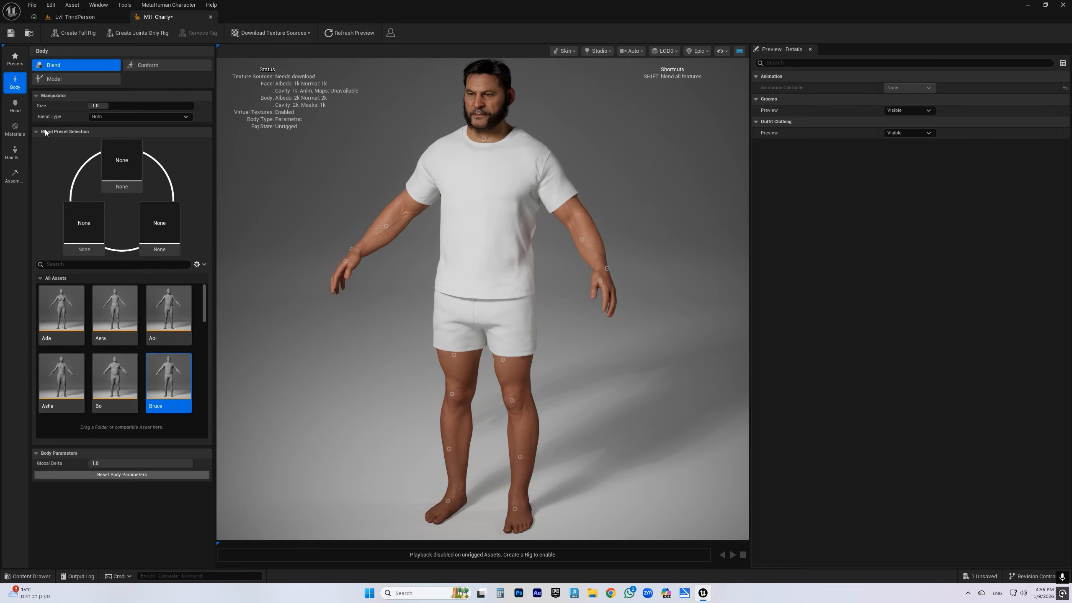
- Sculpt the character's head by moving the face markers around the nose and jaw, with symmetric manipulation enabled
left_click(17, 109)
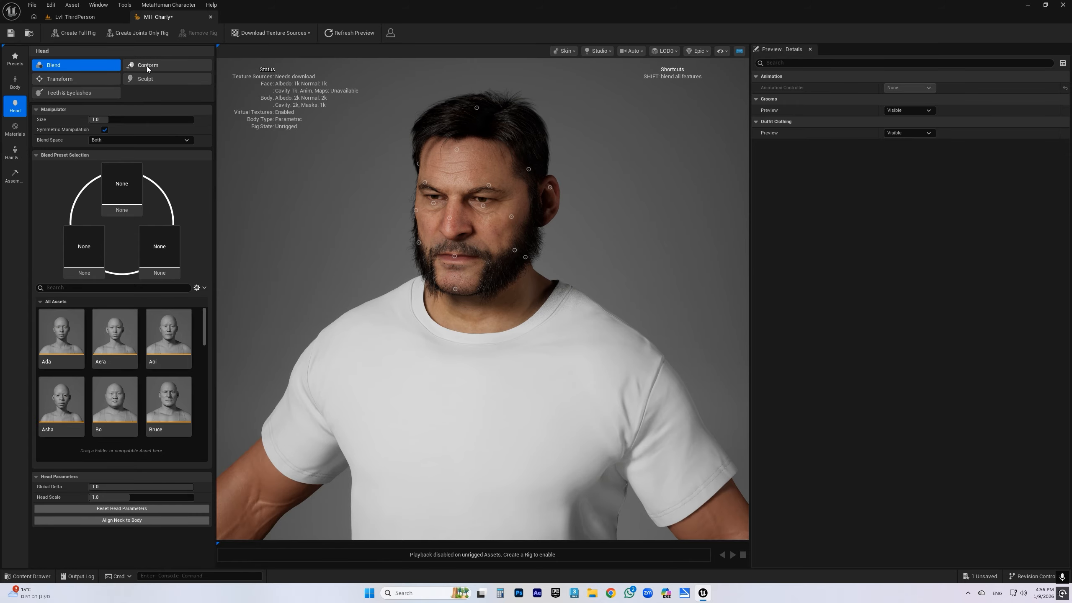
left_click(148, 80)
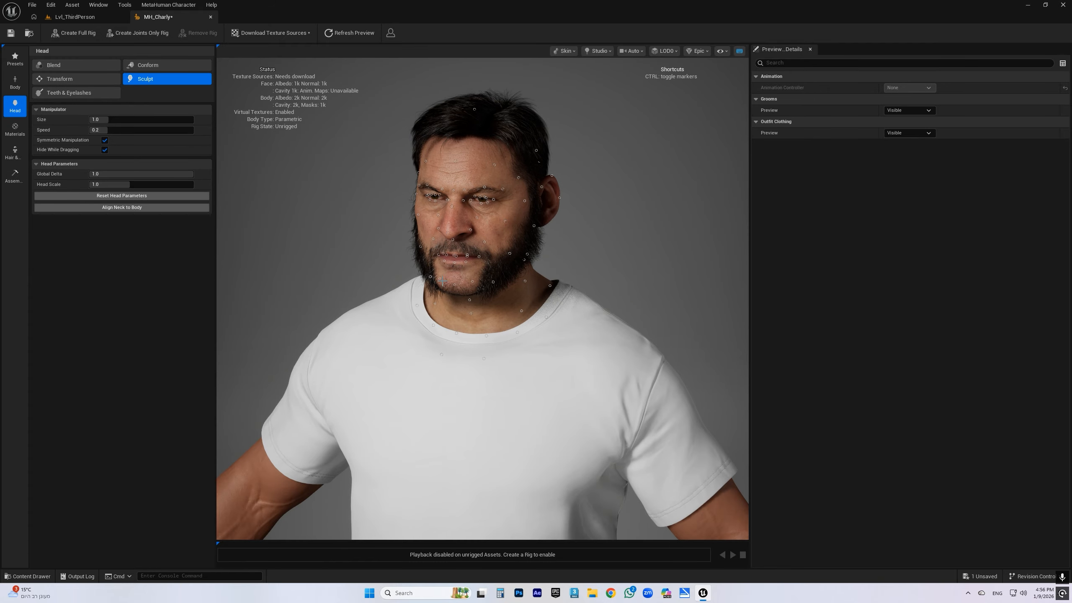
scroll(461, 269, "up", 3)
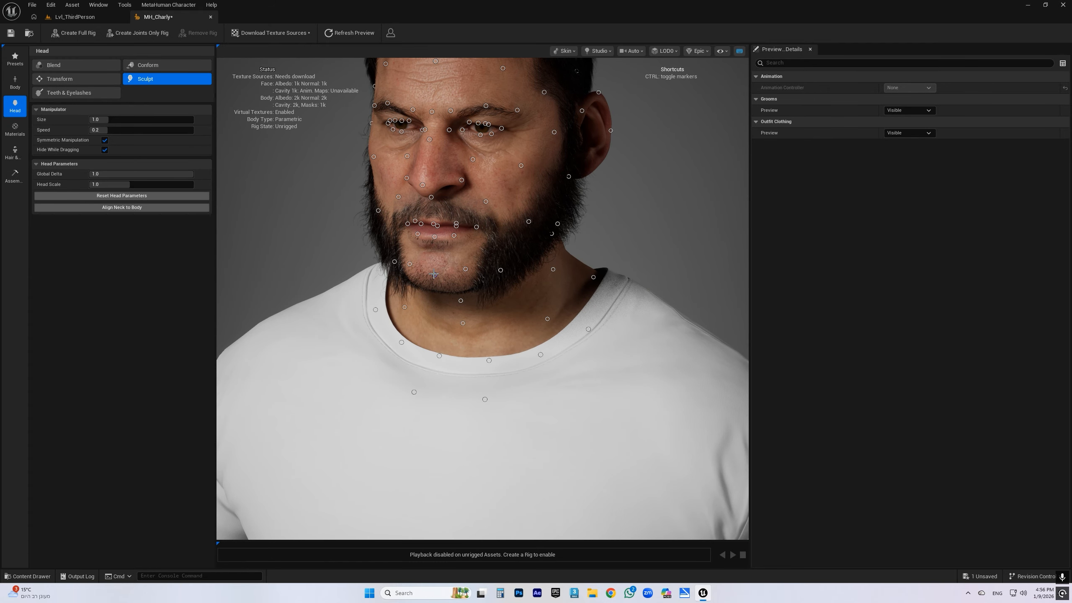
key("ctrl")
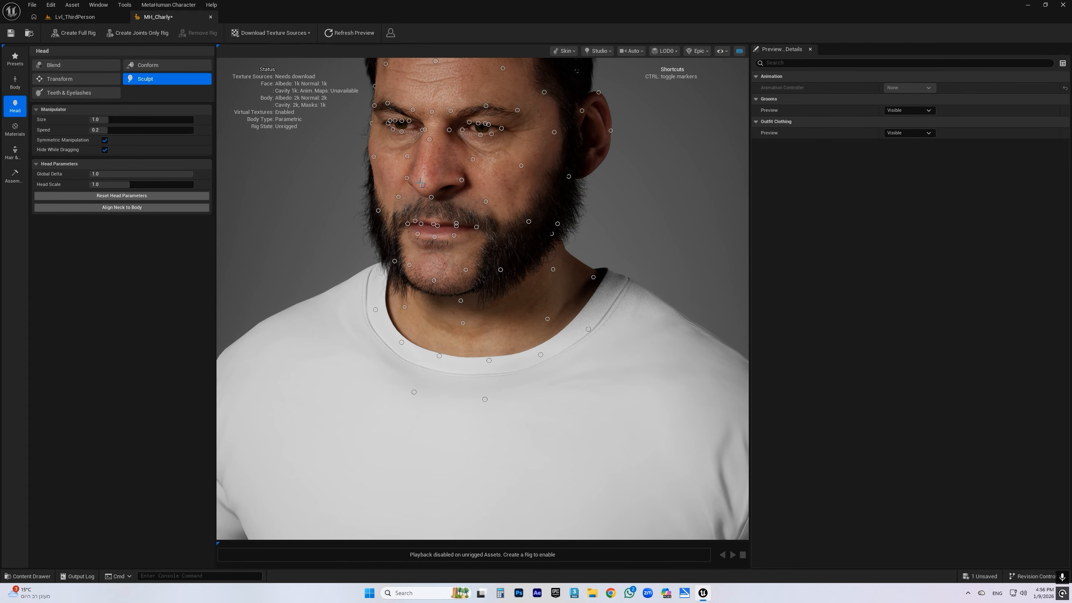
left_click_drag(423, 184, 357, 212)
scroll(450, 171, "down", 3)
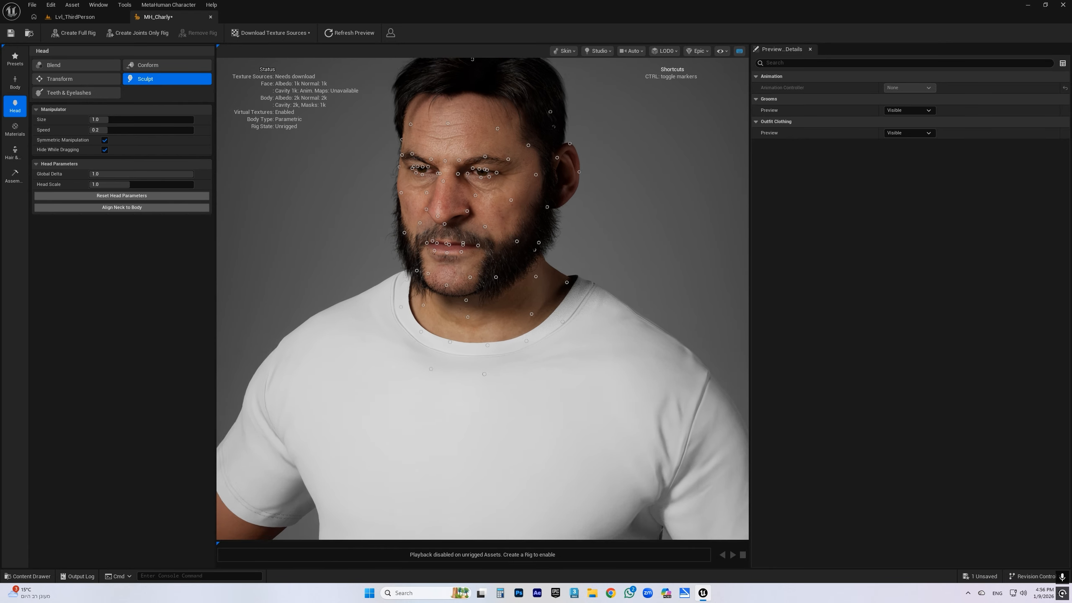
scroll(450, 172, "up", 2)
left_click_drag(450, 172, 421, 194)
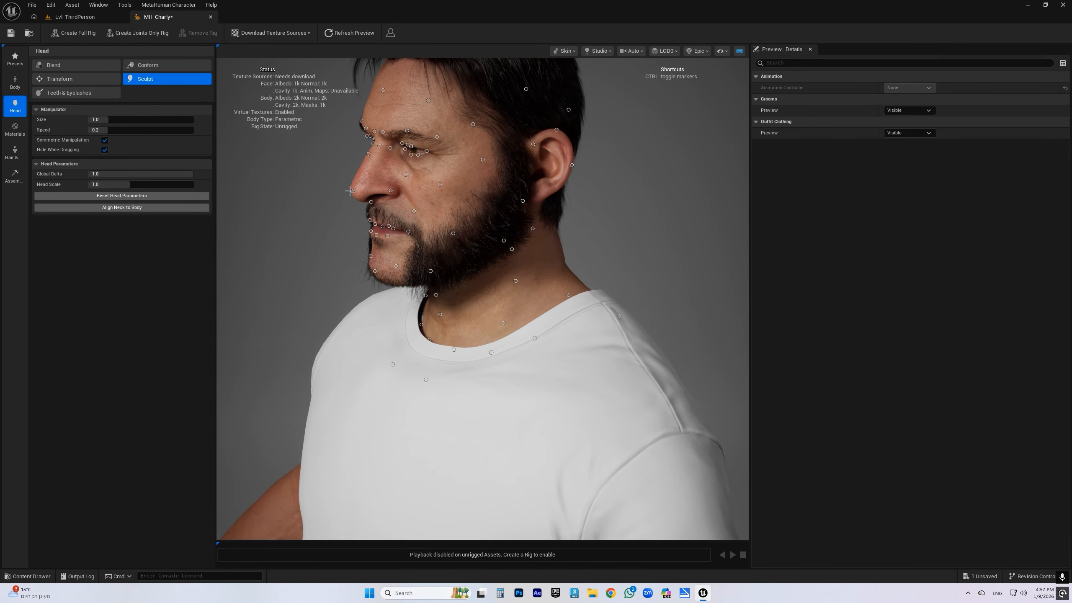
left_click_drag(353, 191, 327, 102)
left_click_drag(524, 200, 546, 210)
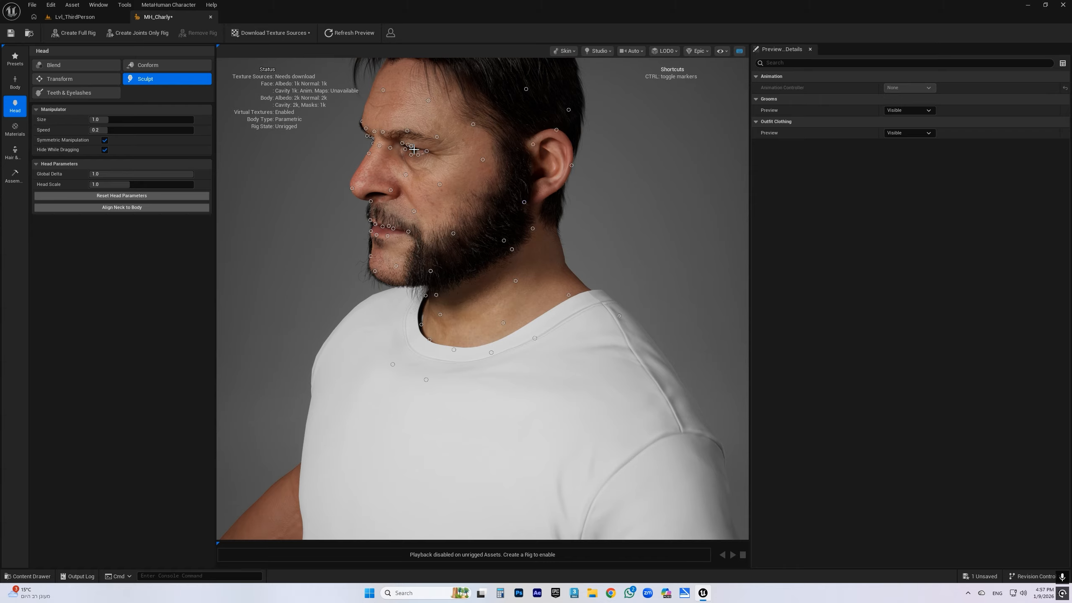
mouse_move(411, 146)
left_mouse_down()
mouse_move(414, 135)
mouse_move(459, 165)
mouse_move(519, 162)
left_mouse_up()
scroll(427, 165, "up", 6)
scroll(426, 164, "down", 6)
scroll(410, 160, "down", 5)
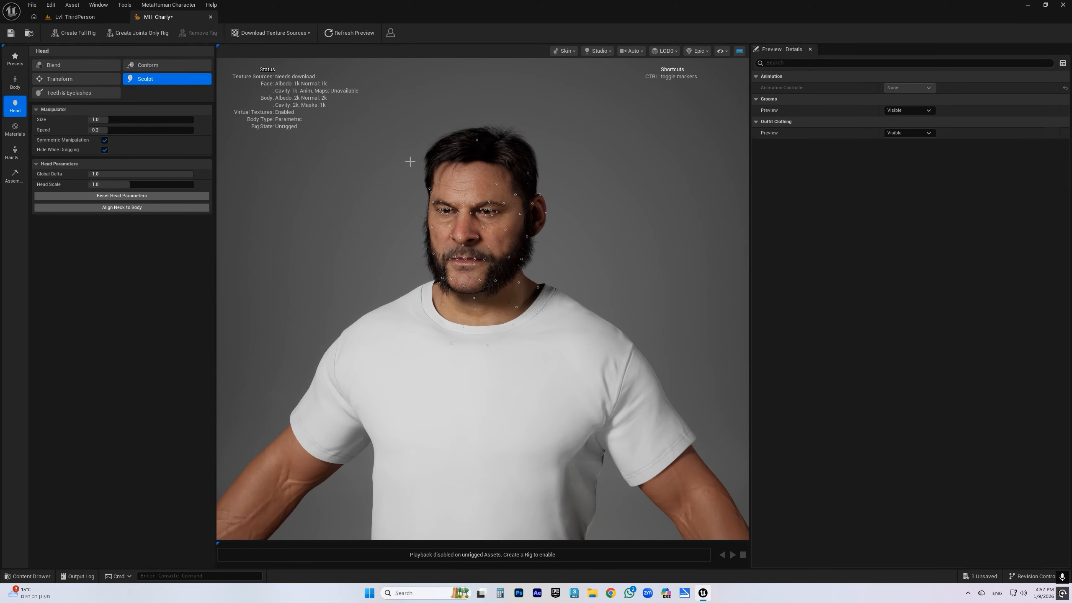
- Set the character's skin tone to U 0.44 and V 0.28
left_click(14, 129)
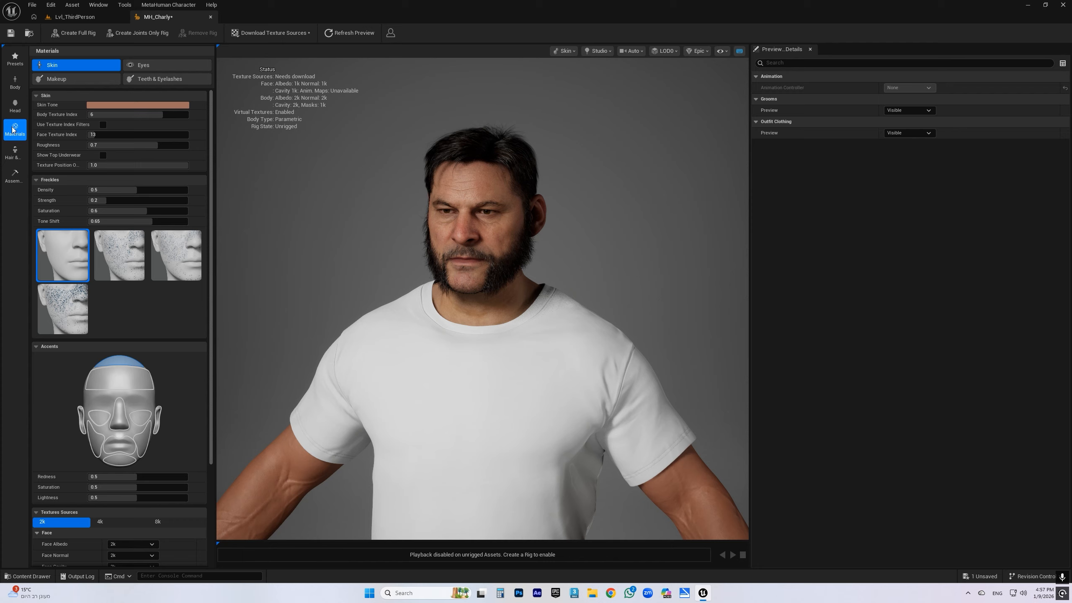
left_click(116, 107)
left_click_drag(182, 169, 200, 142)
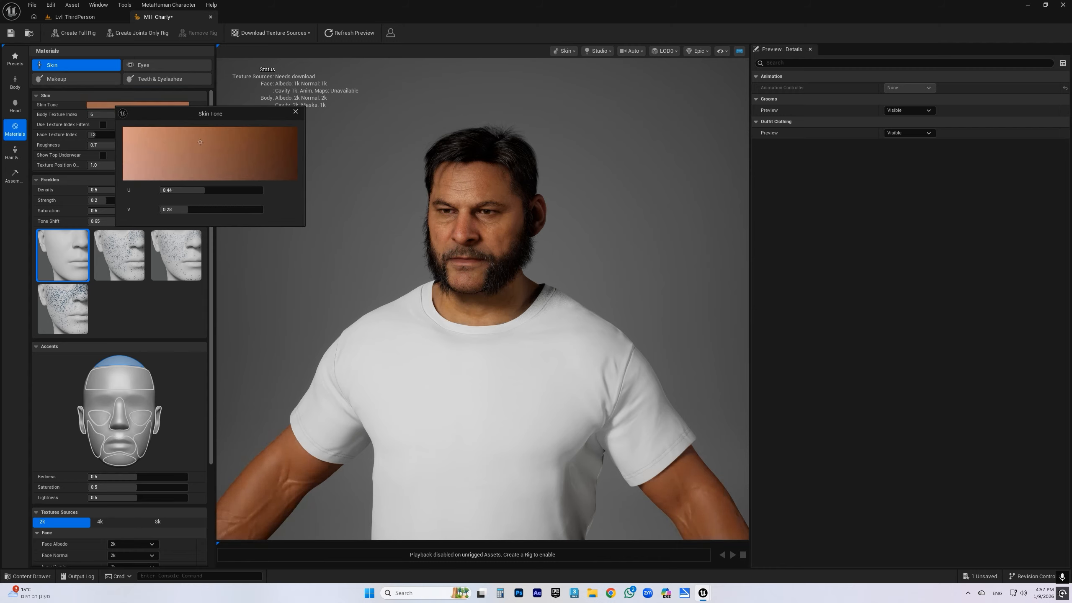
left_click(296, 112)
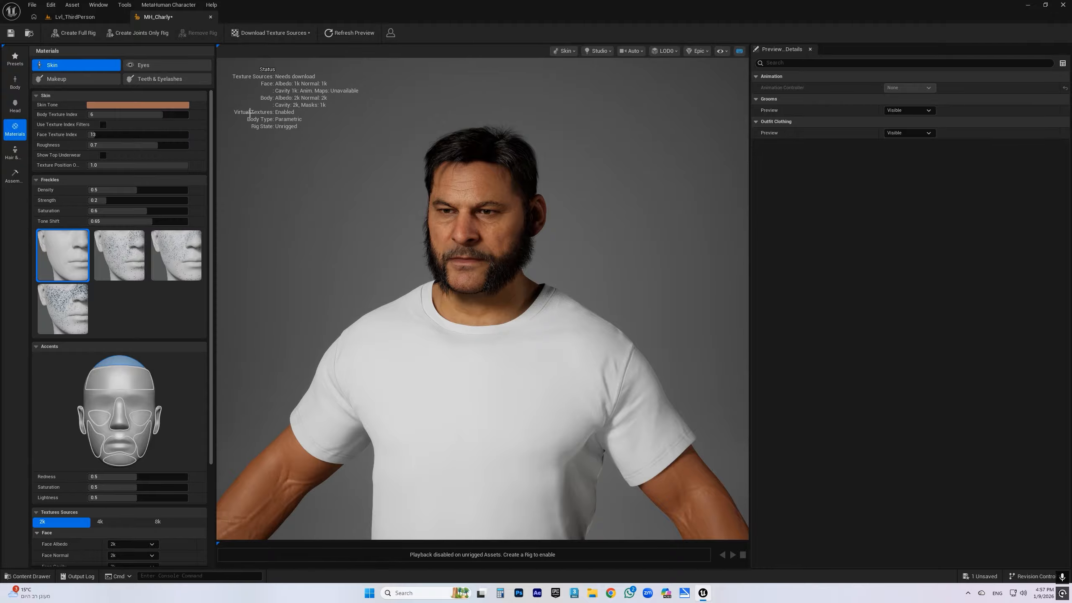
- Give the character the Long Afro hair groom and check it on the head
left_click(17, 155)
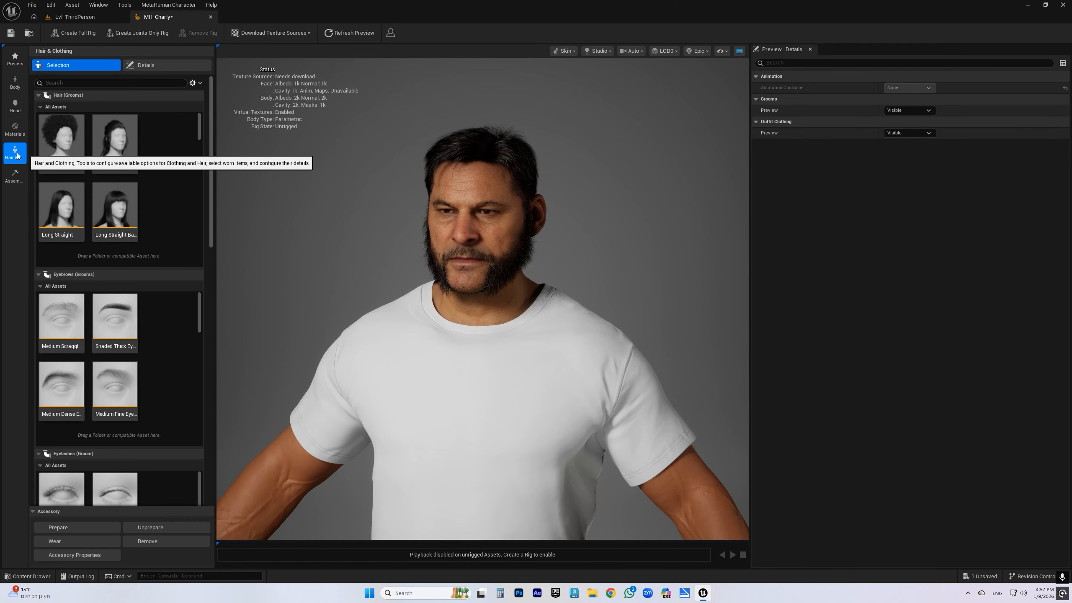
left_click(70, 139)
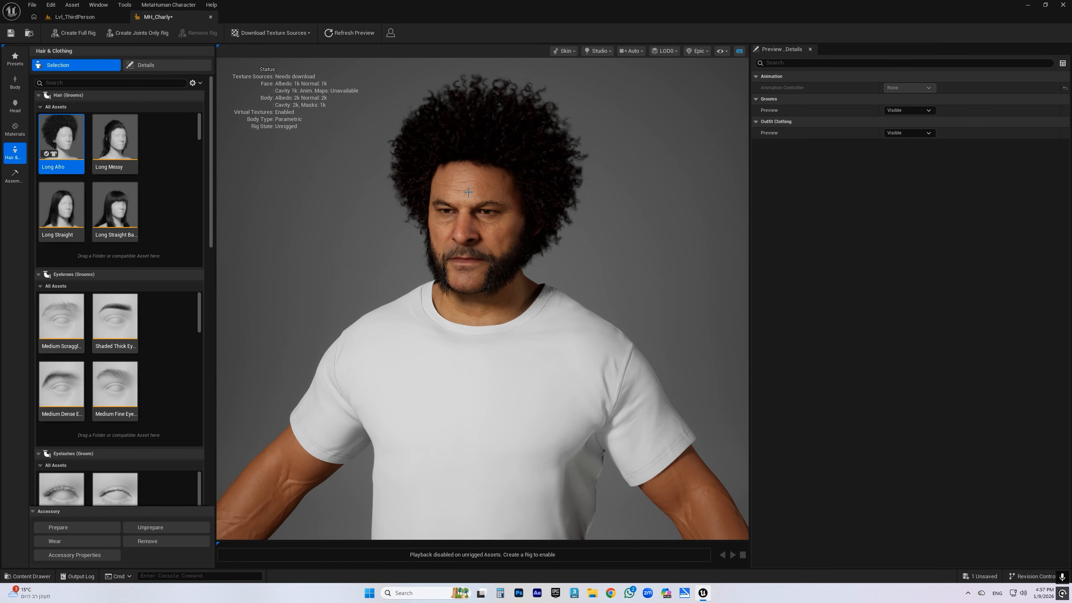
scroll(482, 299, "up", 3)
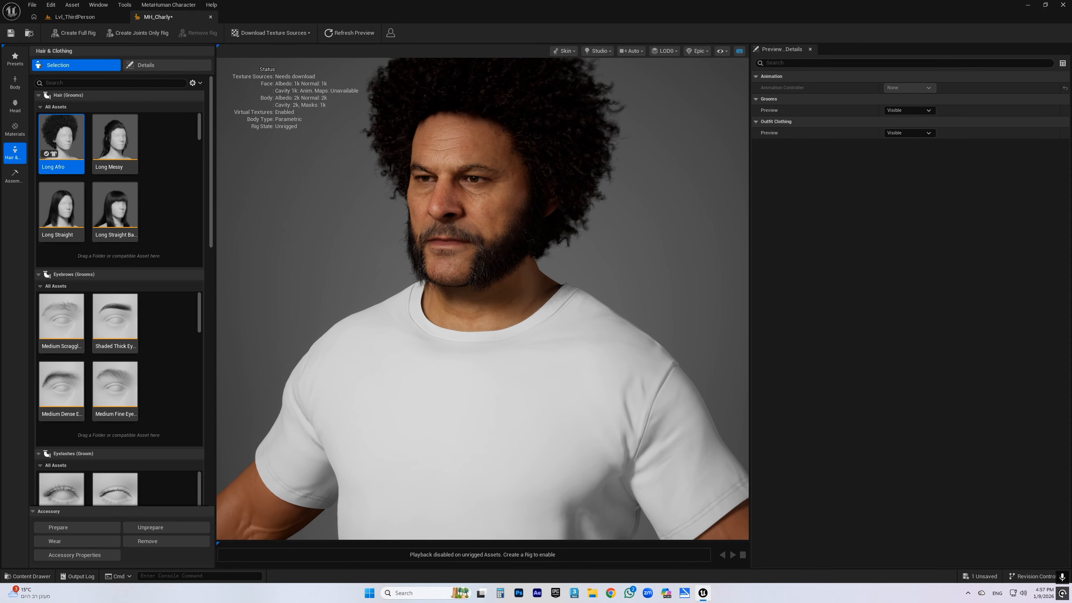
middle_click_drag(482, 254, 482, 347)
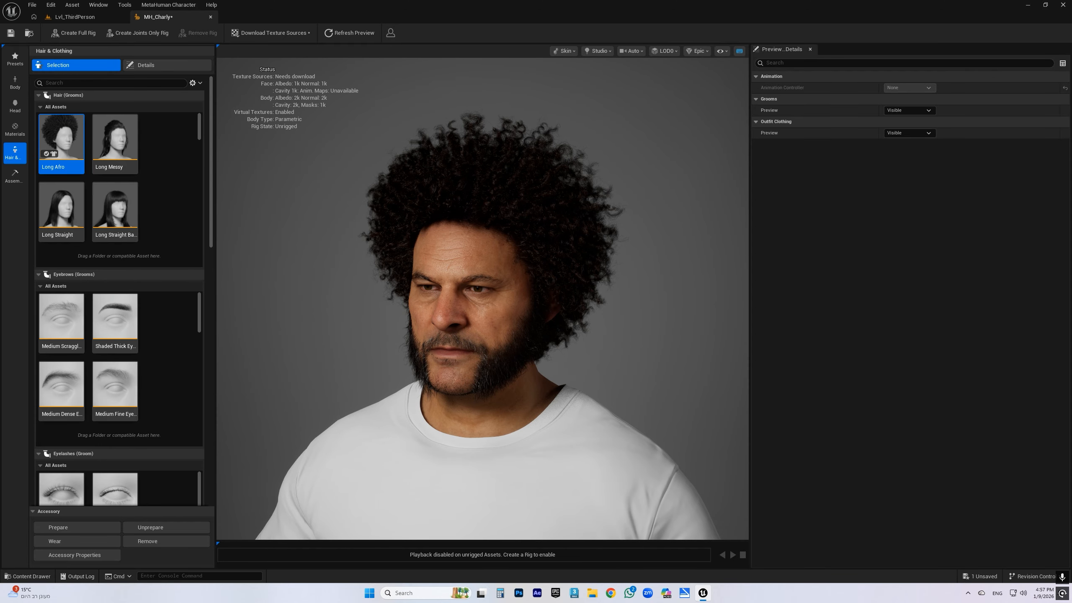
mouse_move(482, 299)
left_mouse_down()
mouse_move(393, 299)
mouse_move(372, 381)
mouse_move(473, 355)
mouse_move(483, 302)
left_mouse_up()
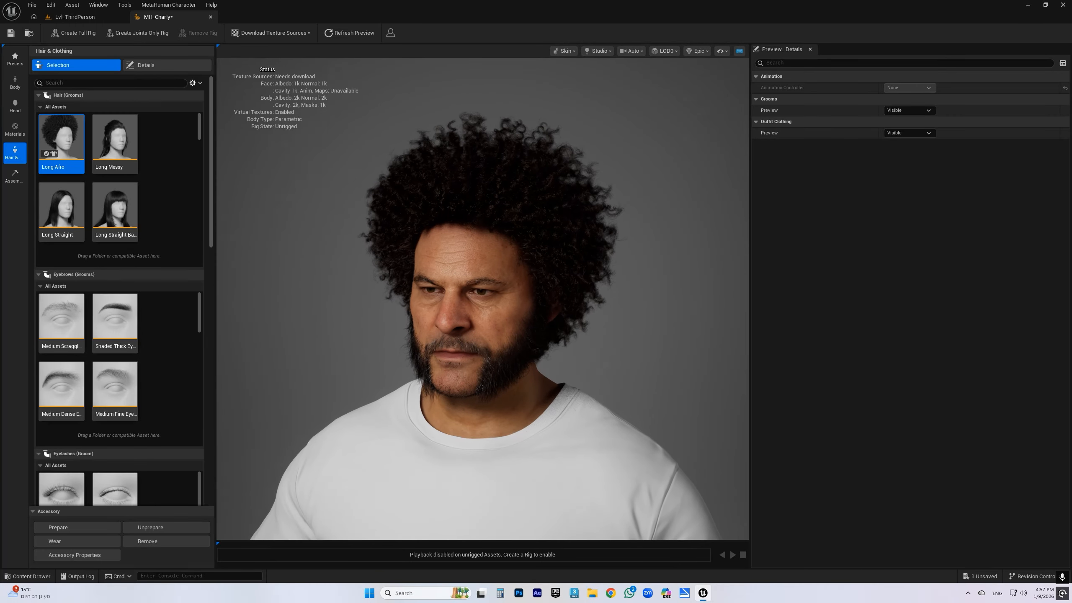
- Create a full rig for the character, signing in to Epic Games with the account e-mail and password and confirming MetaHuman access
left_click(16, 177)
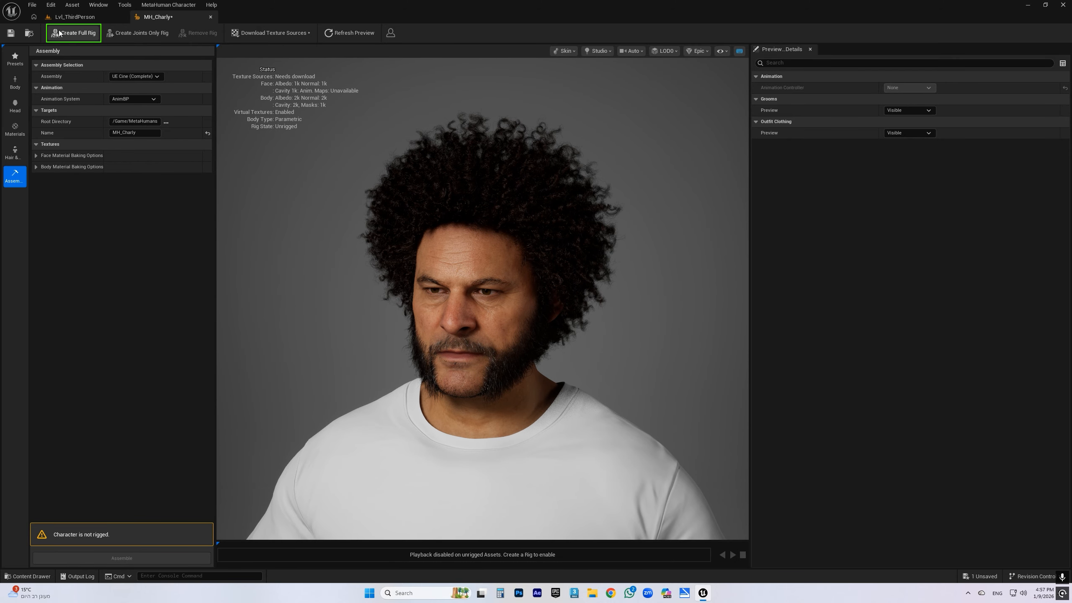
left_click(72, 33)
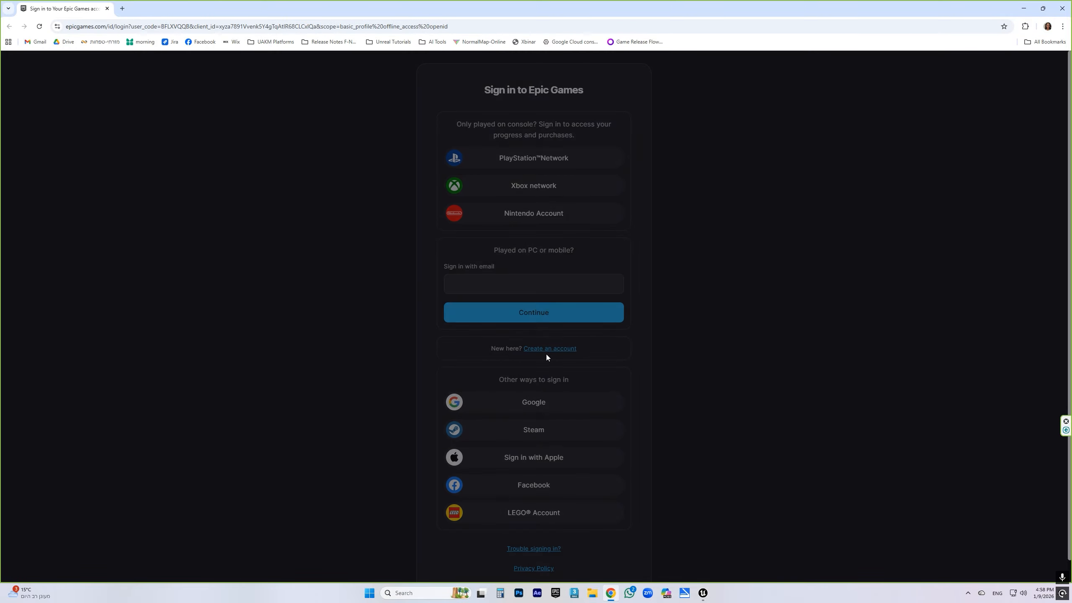
left_click(543, 320)
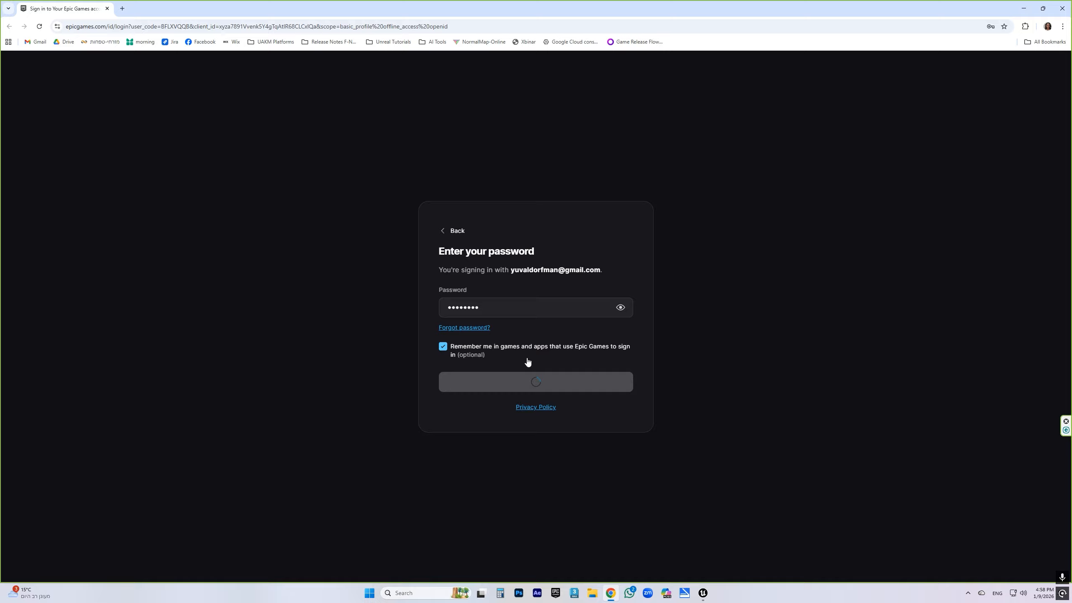
left_click(549, 382)
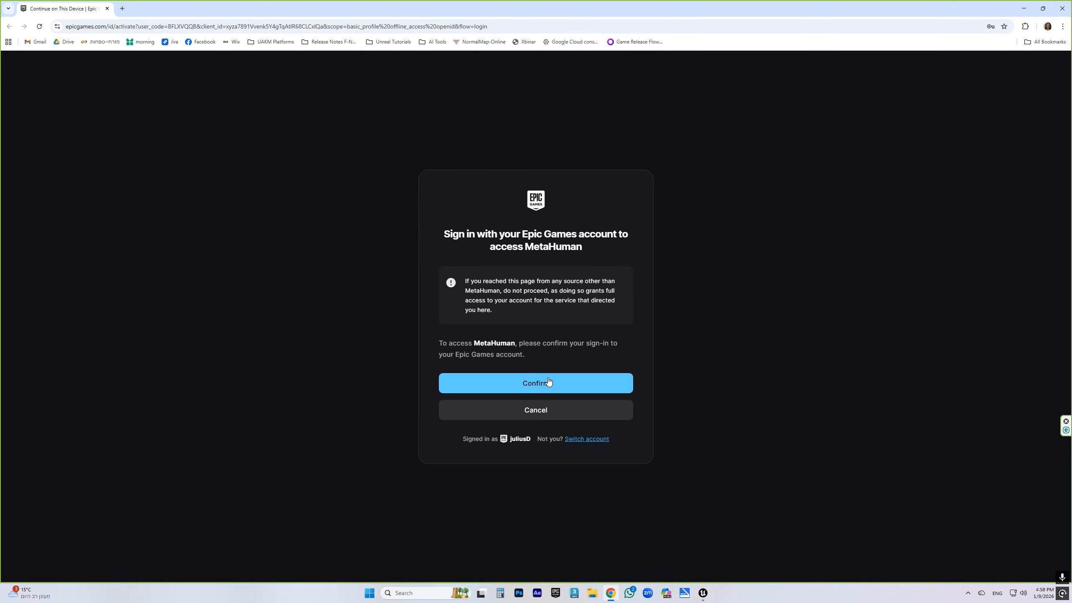
left_click(548, 383)
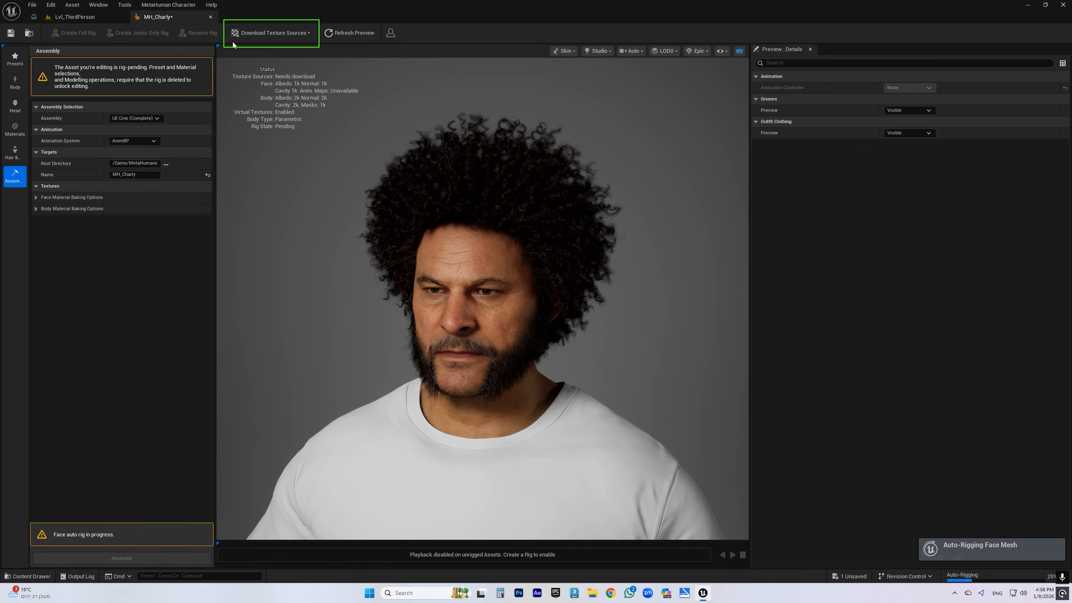
- Download the character's texture sources and reload the assembly settings with UE Cine (Complete) as the assembly type
left_click(265, 35)
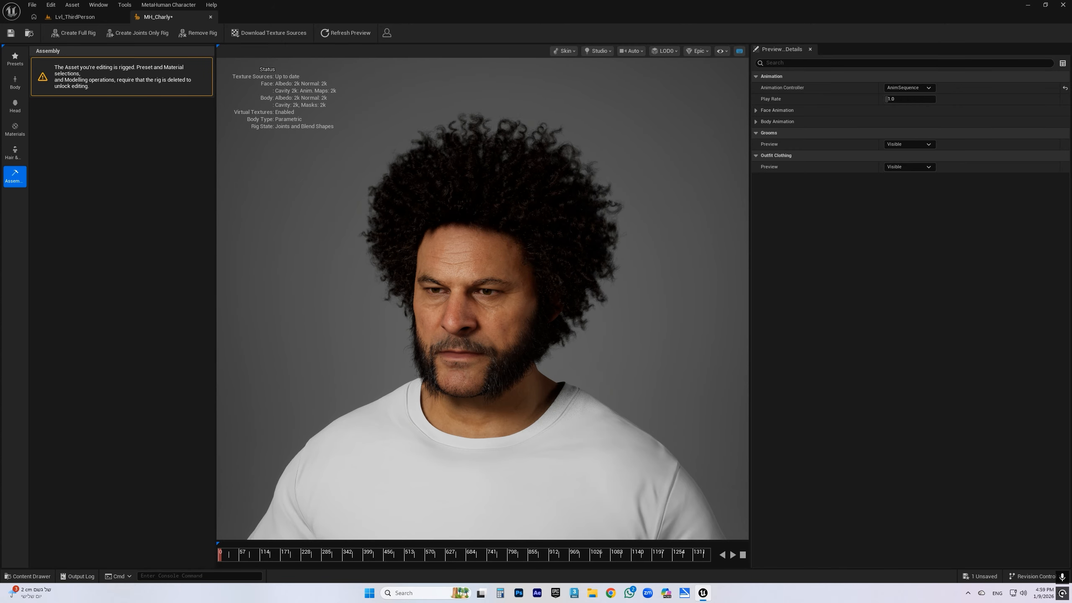
left_click(13, 159)
left_click(13, 181)
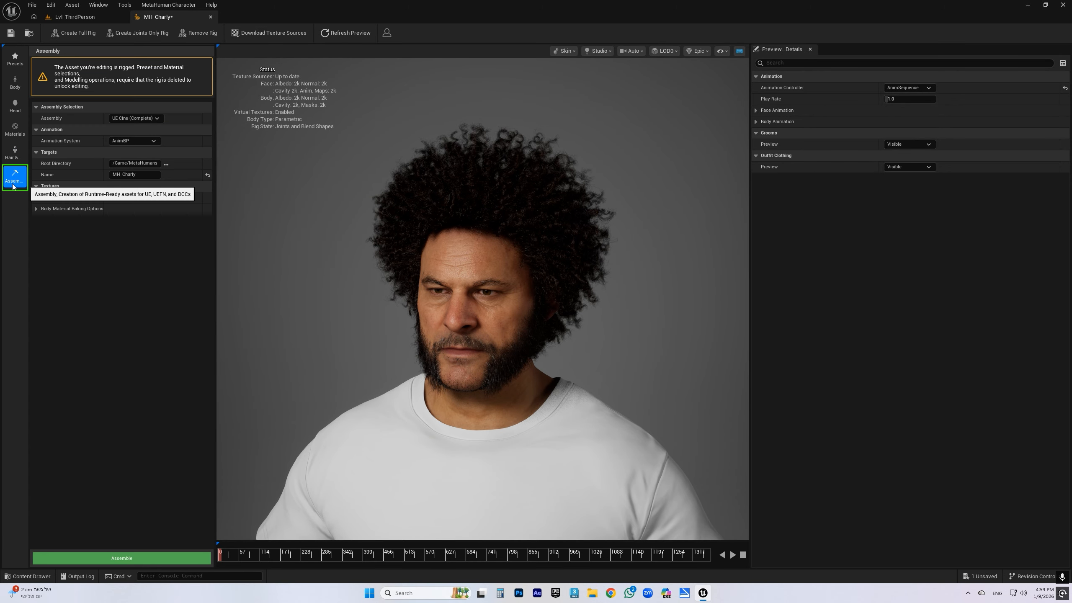
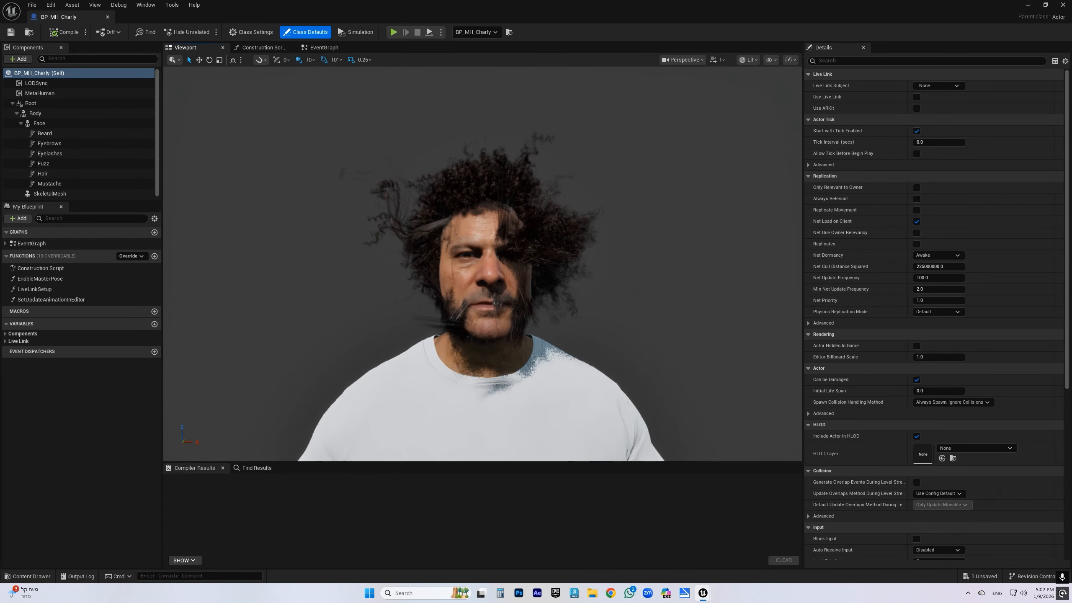
- Set the source skeletal mesh of the Hair component's groom binding to SKM_MH_Charly_FaceMesh, save it, and return to the character blueprint
left_click(63, 174)
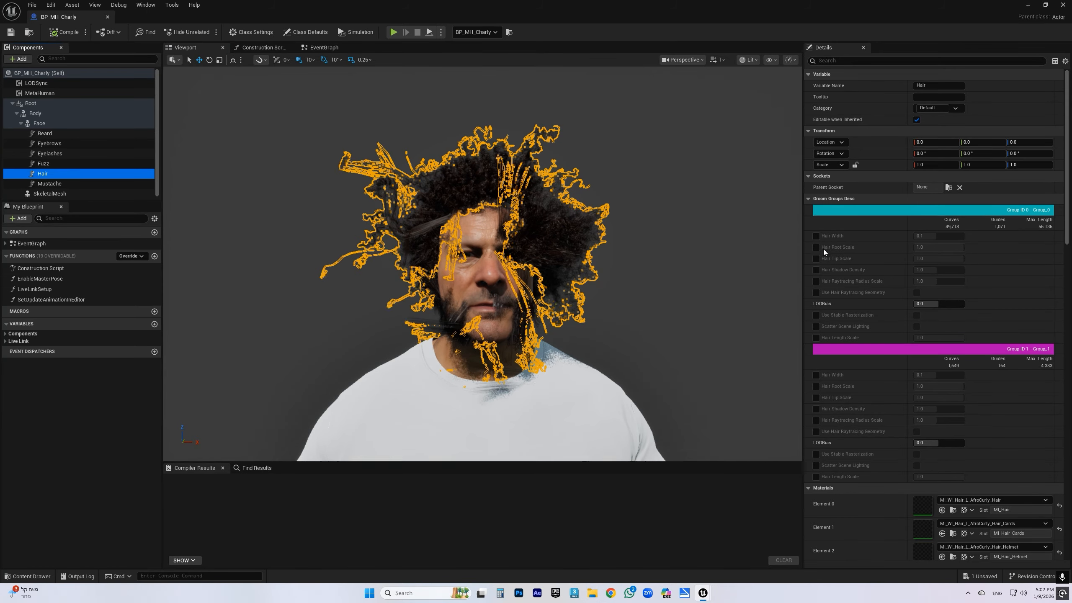
scroll(955, 289, "down", 5)
scroll(823, 342, "down", 2)
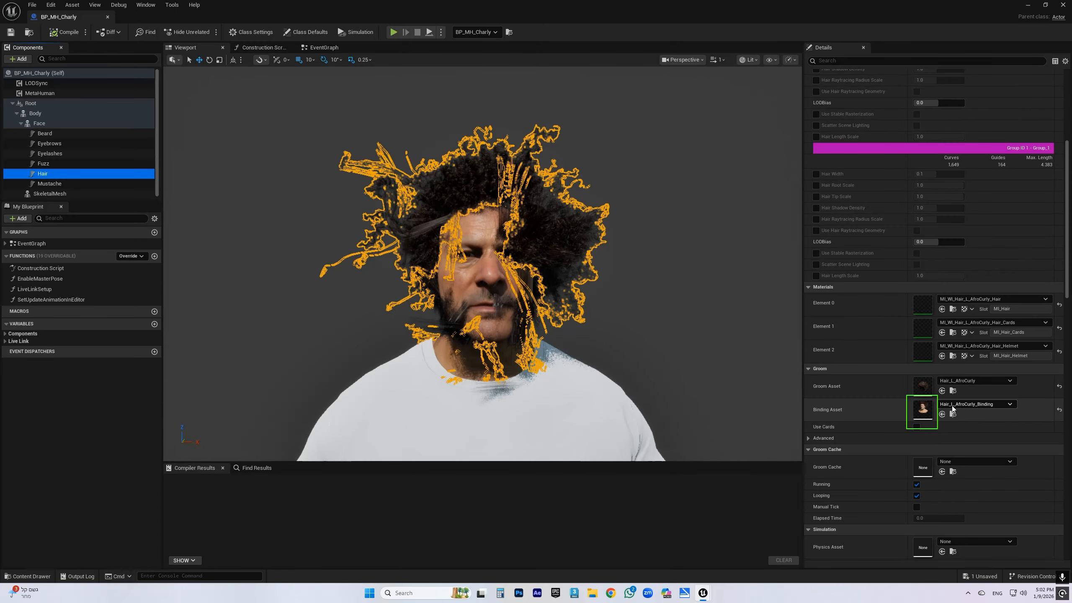
double_click(925, 418)
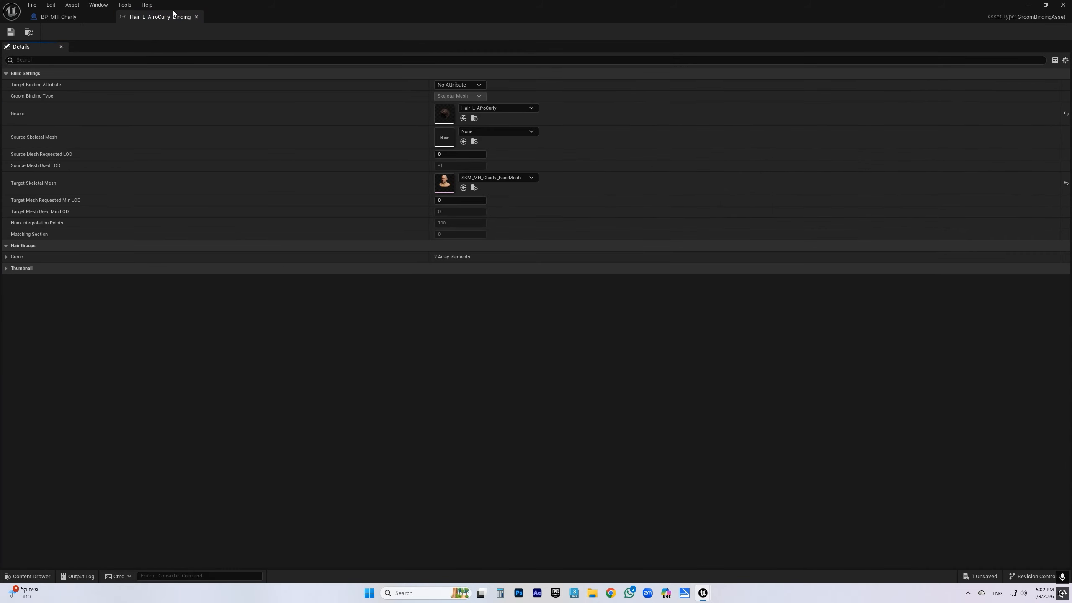
left_click(490, 134)
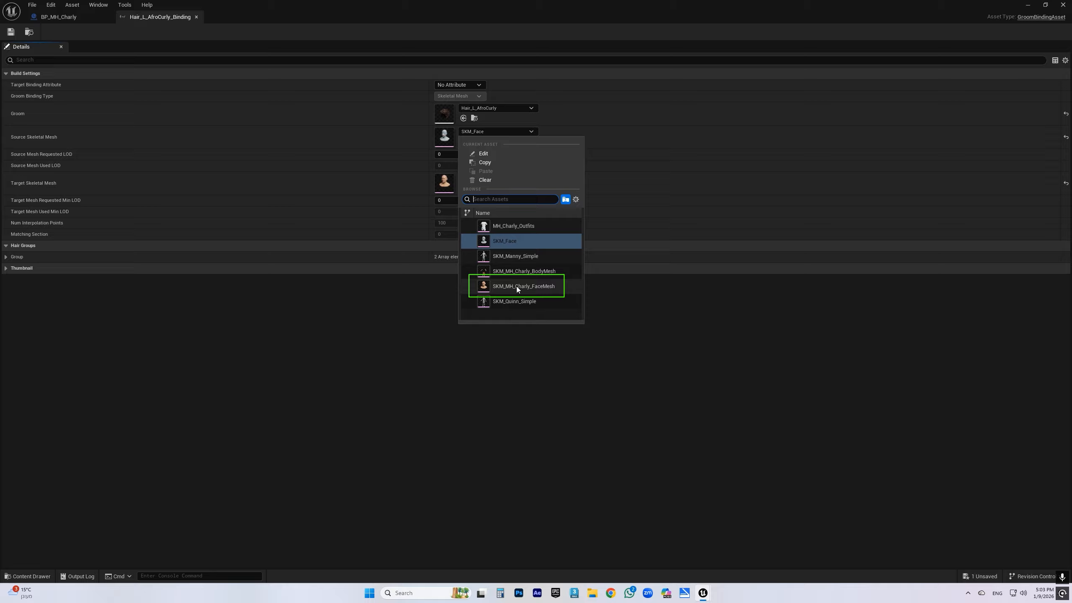
left_click(516, 286)
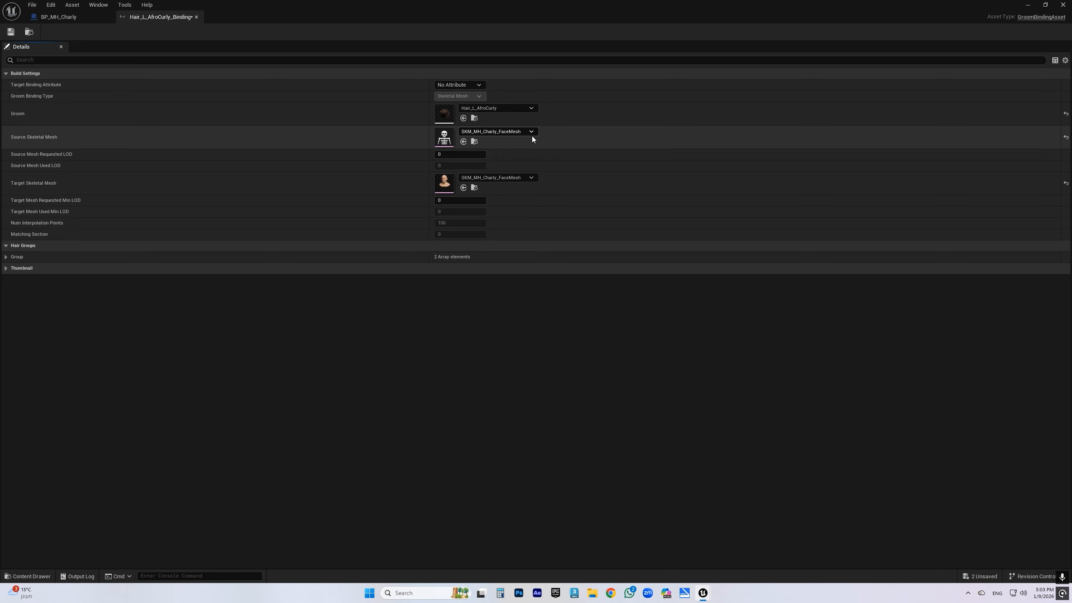
left_click(11, 32)
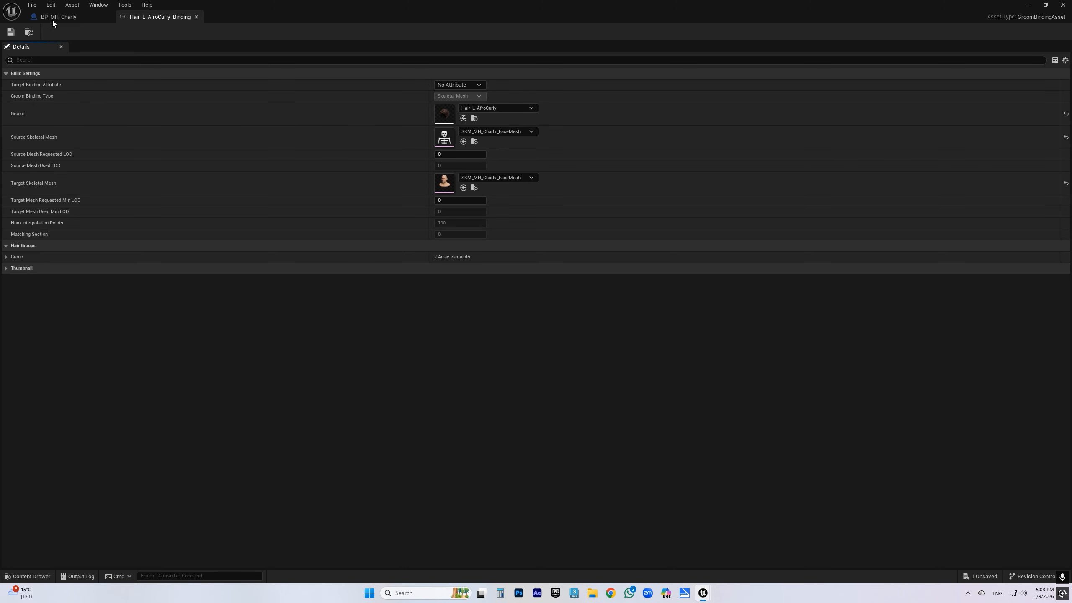
left_click(67, 17)
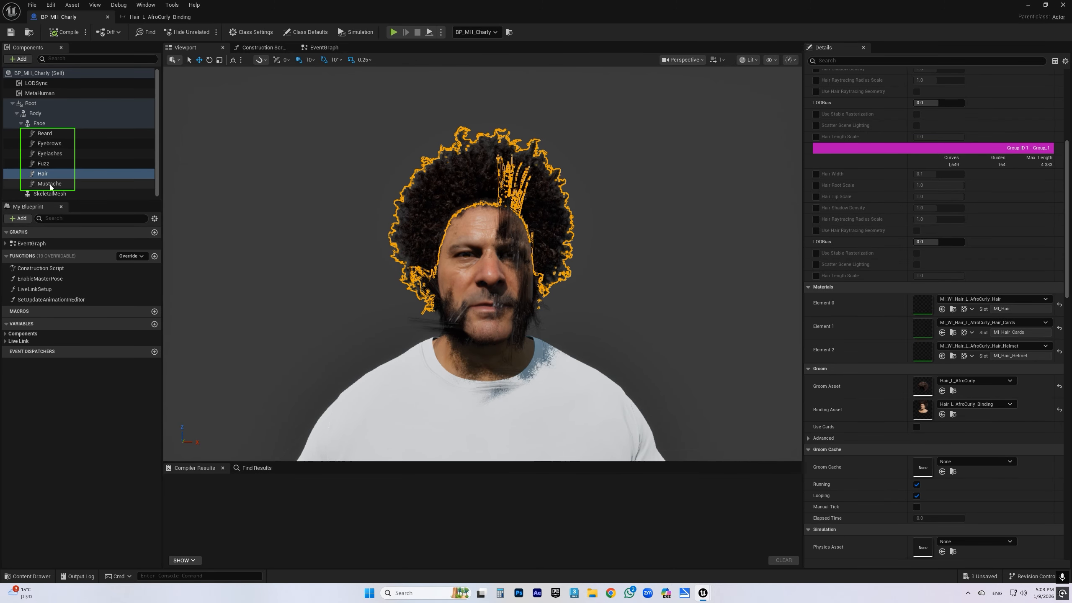
- Set the source skeletal mesh of the Fuzz component's groom binding to SKM_MH_Charly_FaceMesh, save it, and close the open binding assets
left_click(44, 165)
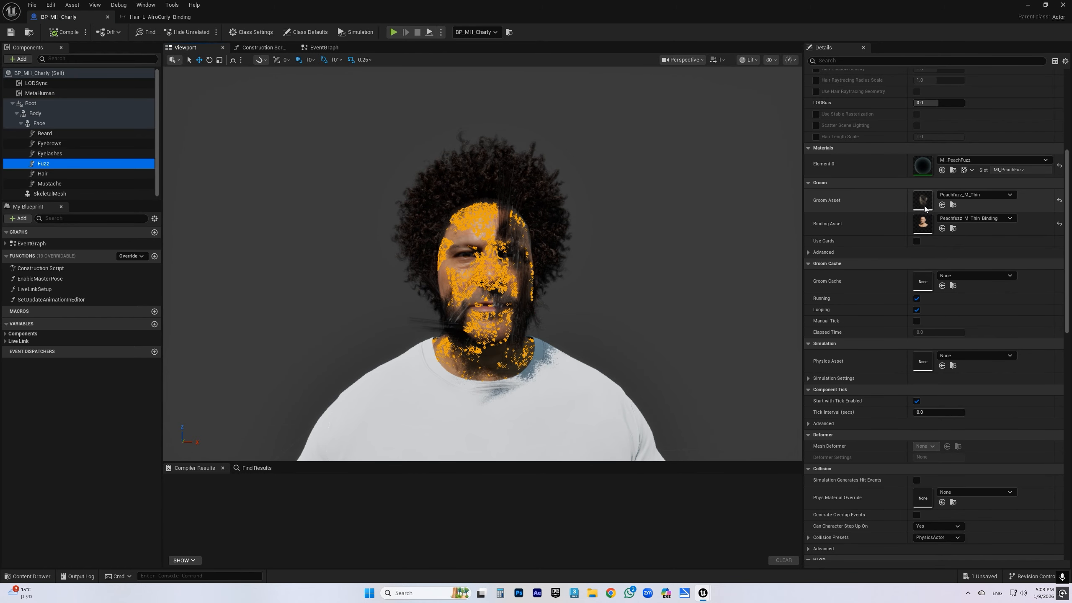
double_click(922, 224)
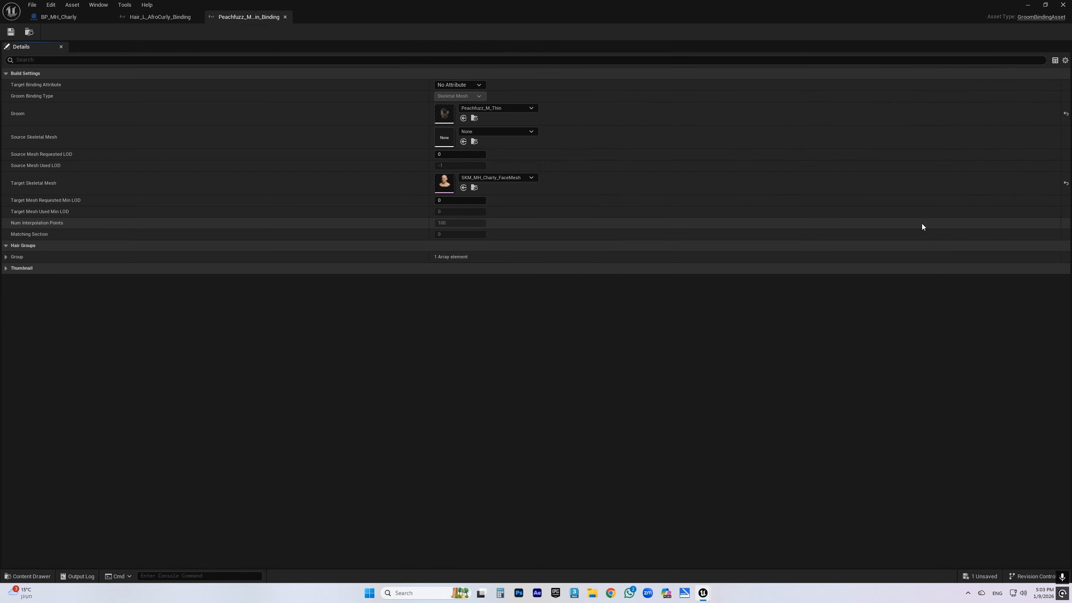
left_click(463, 142)
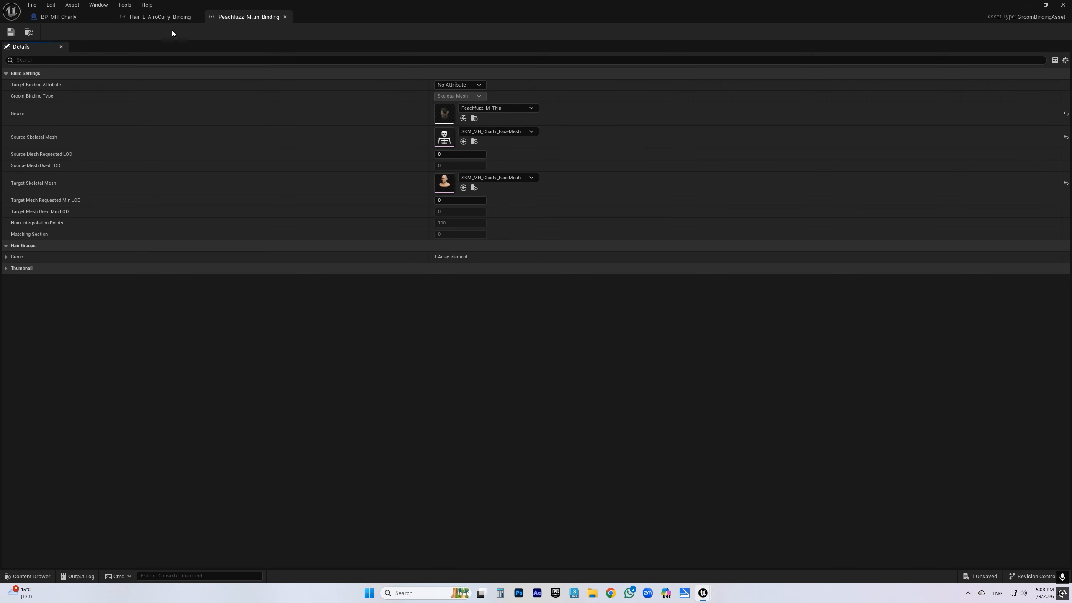
left_click(285, 17)
left_click(198, 17)
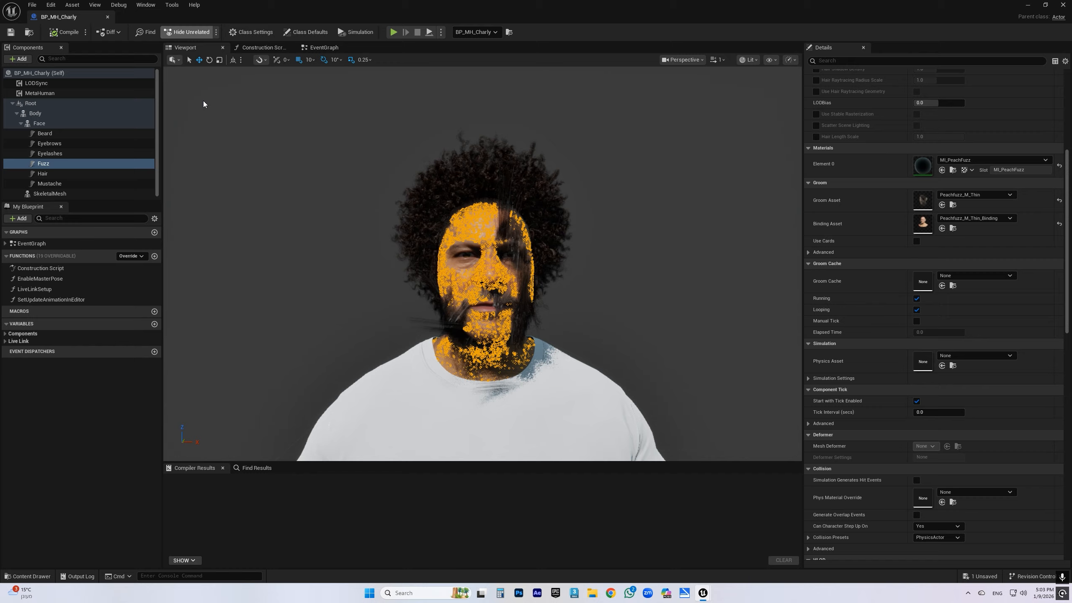
- Set the source skeletal mesh of the Mustache component's groom binding to SKM_MH_Charly_FaceMesh, then save and close the binding
left_click(46, 173)
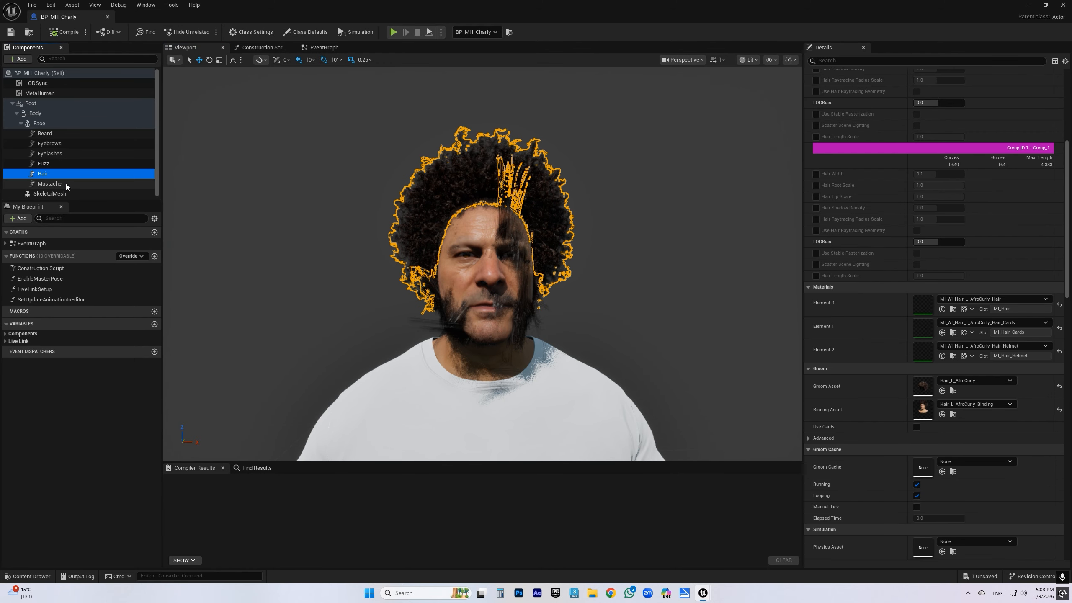
left_click(65, 184)
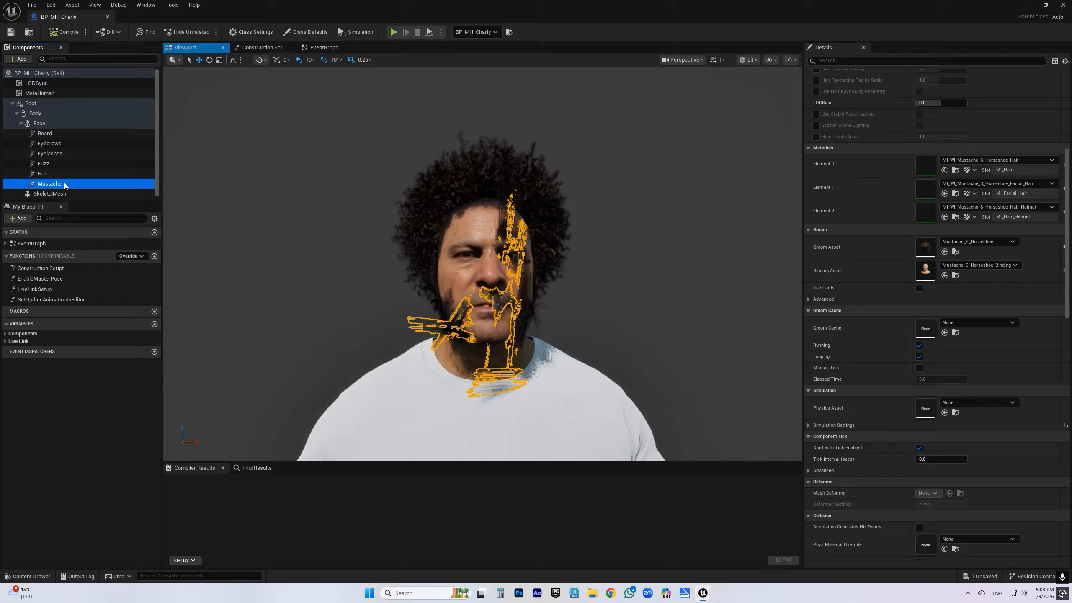
double_click(922, 271)
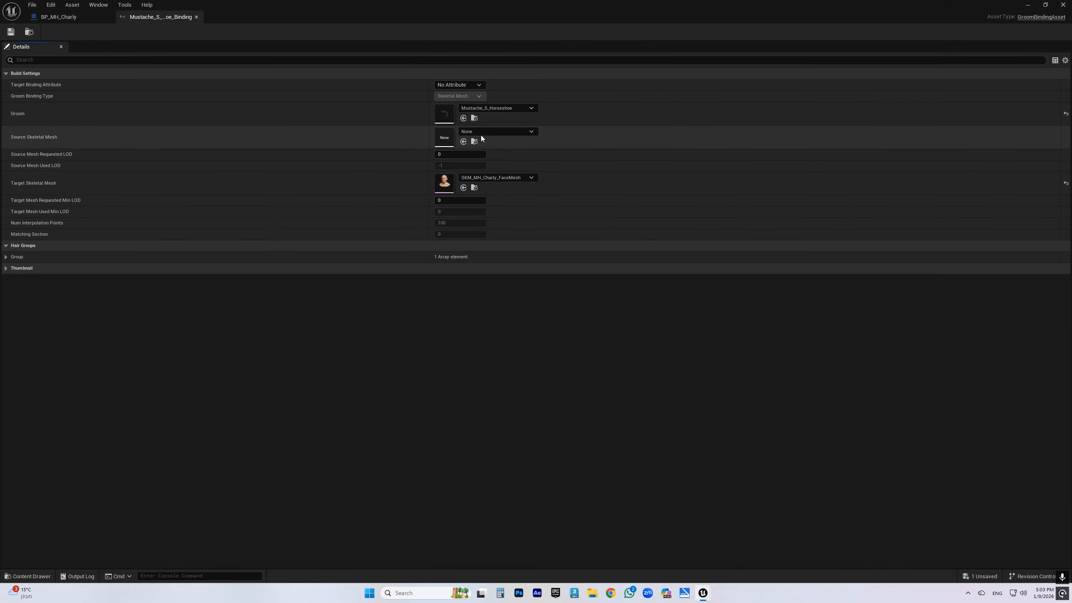
left_click(474, 187)
left_click(465, 143)
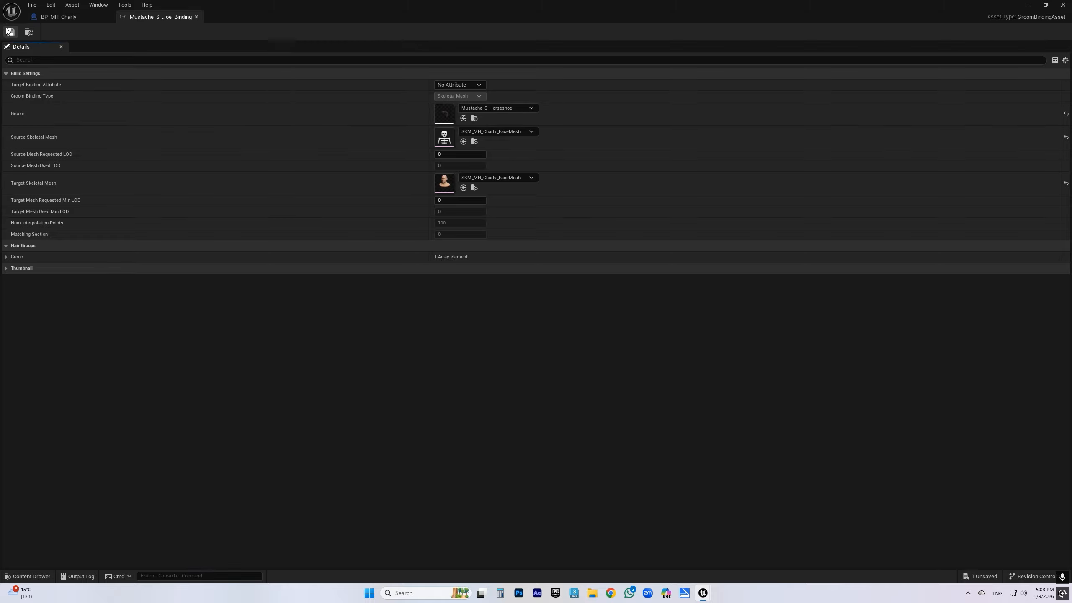
left_click(196, 17)
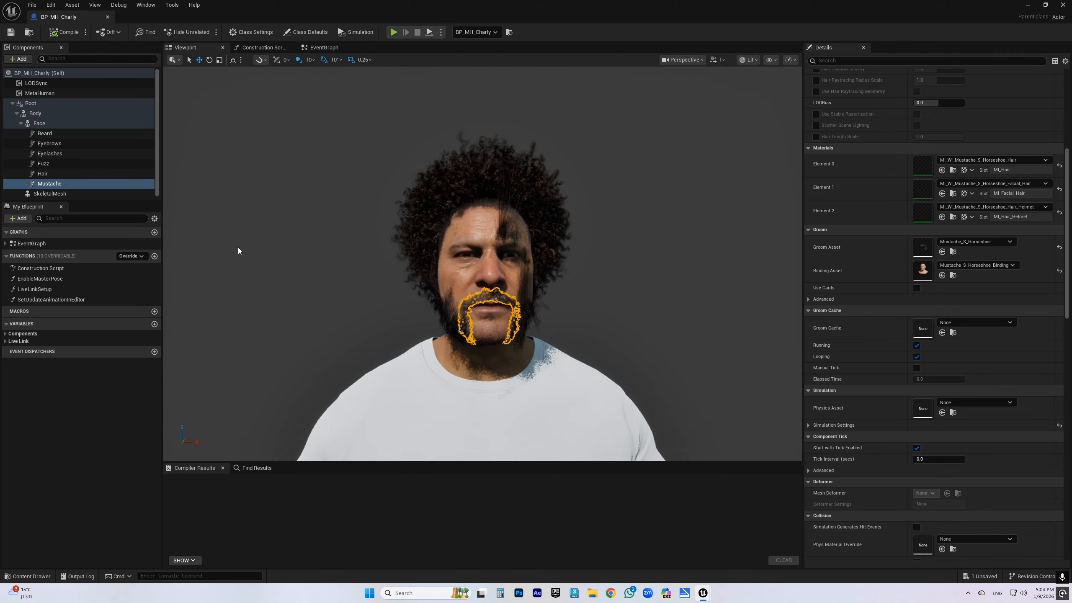
- Set the source skeletal mesh of the Eyelashes component's groom binding to SKM_MH_Charly_FaceMesh, then save and close the binding
left_click(49, 173)
left_click(52, 164)
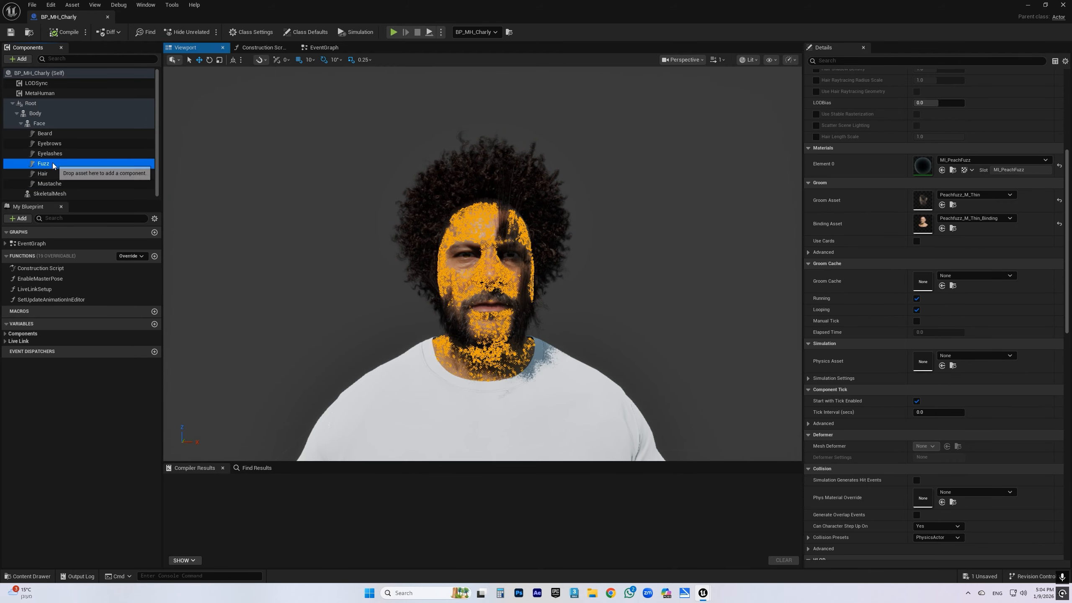
left_click(51, 154)
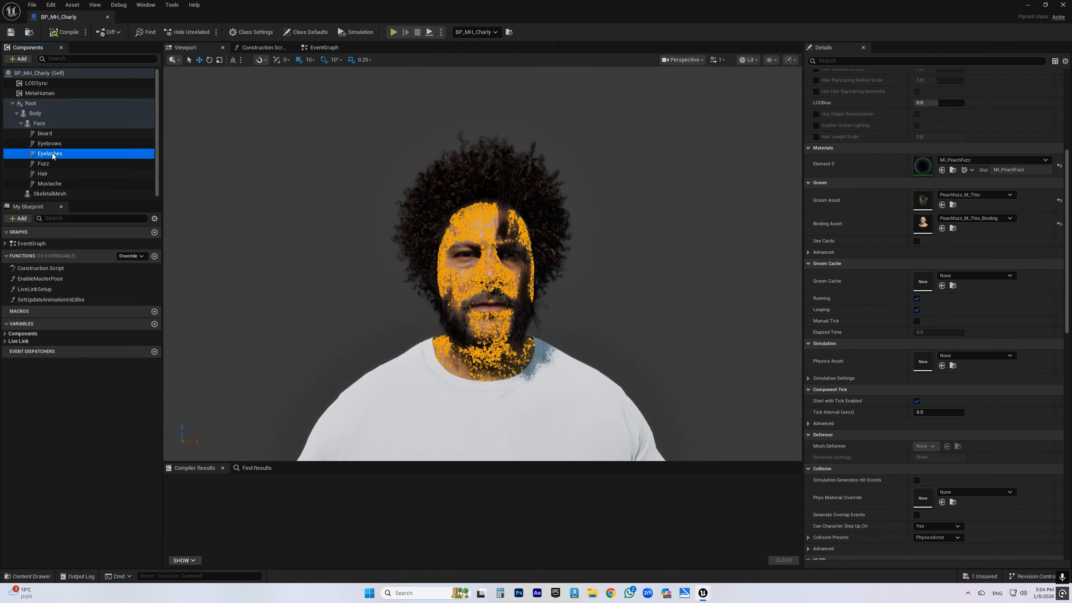
double_click(923, 222)
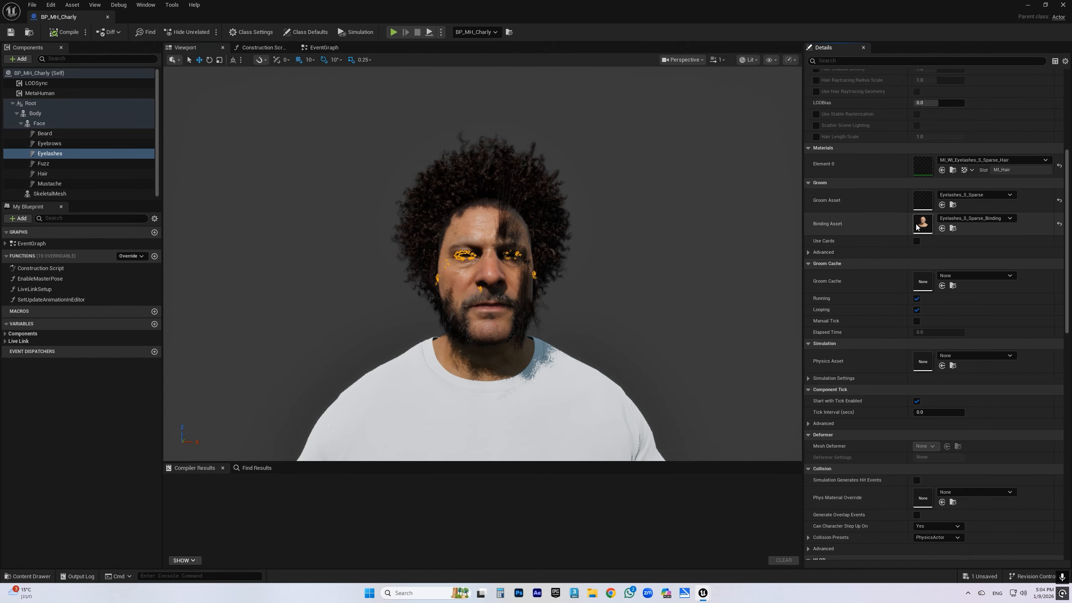
left_click(466, 141)
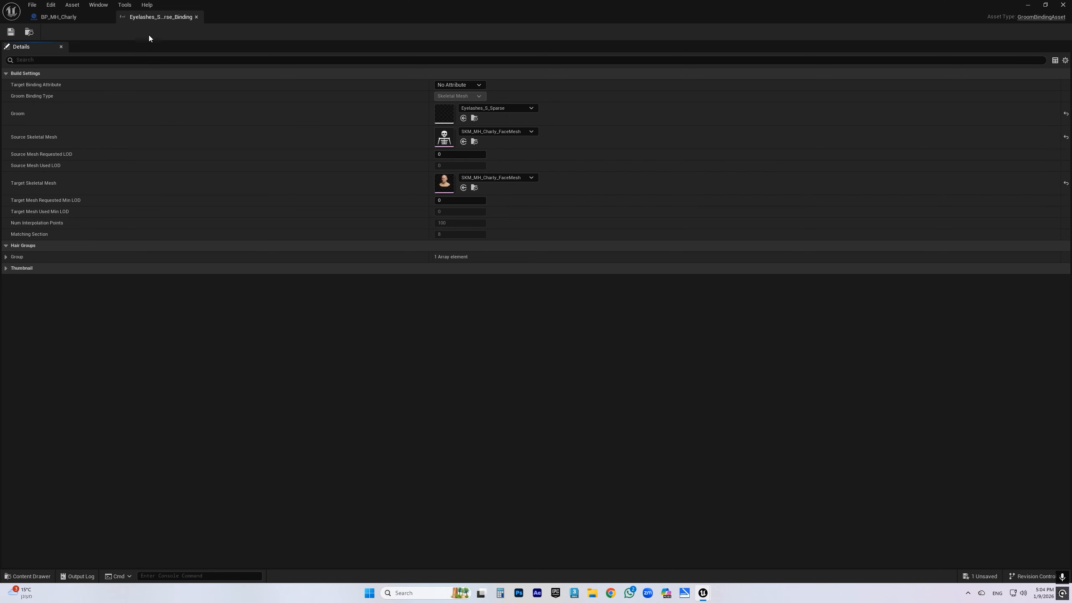
left_click(196, 16)
- Assign SKM_MH_Charly_FaceMesh as the source skeletal mesh of the Eyebrows component's groom binding, then save and close it
left_click(54, 143)
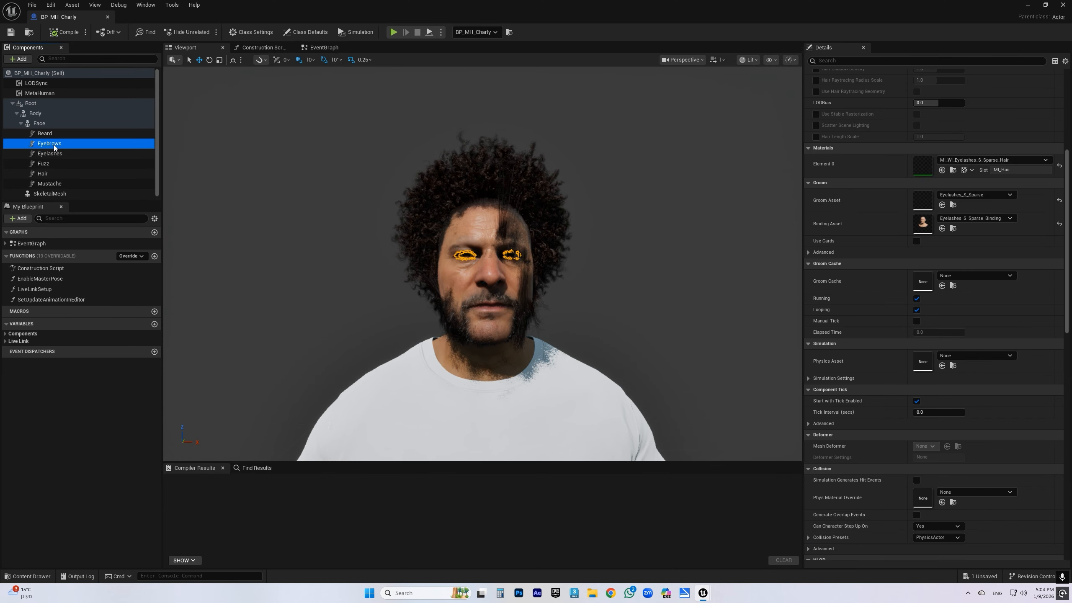
double_click(923, 245)
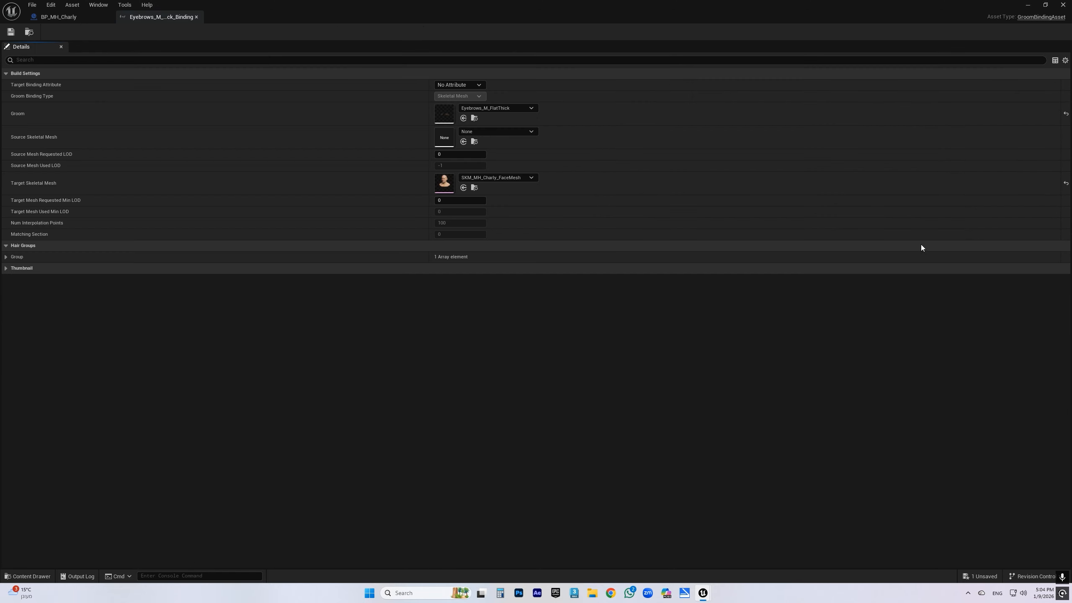
left_click(464, 140)
left_click(196, 17)
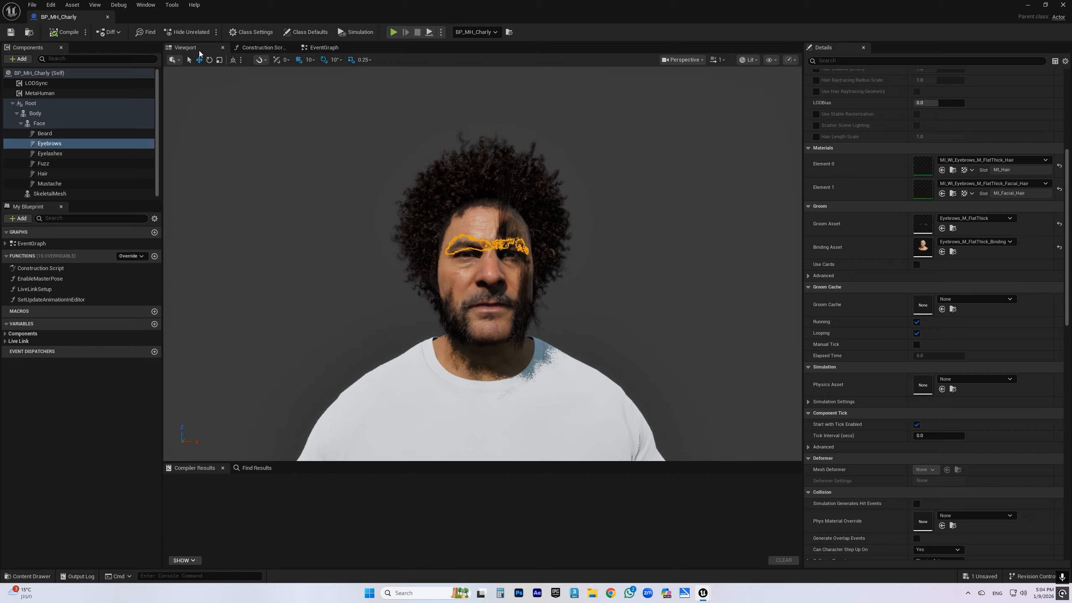
- Assign SKM_MH_Charly_FaceMesh as the source skeletal mesh of the Beard component's groom binding, save it, and check the grooms from the side
left_click(45, 133)
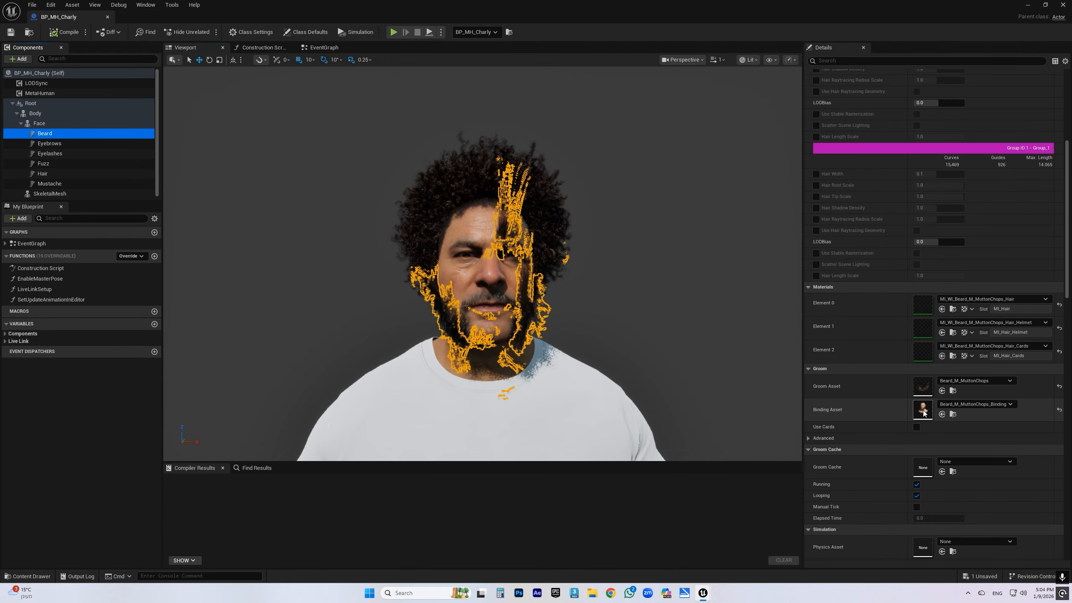
double_click(923, 408)
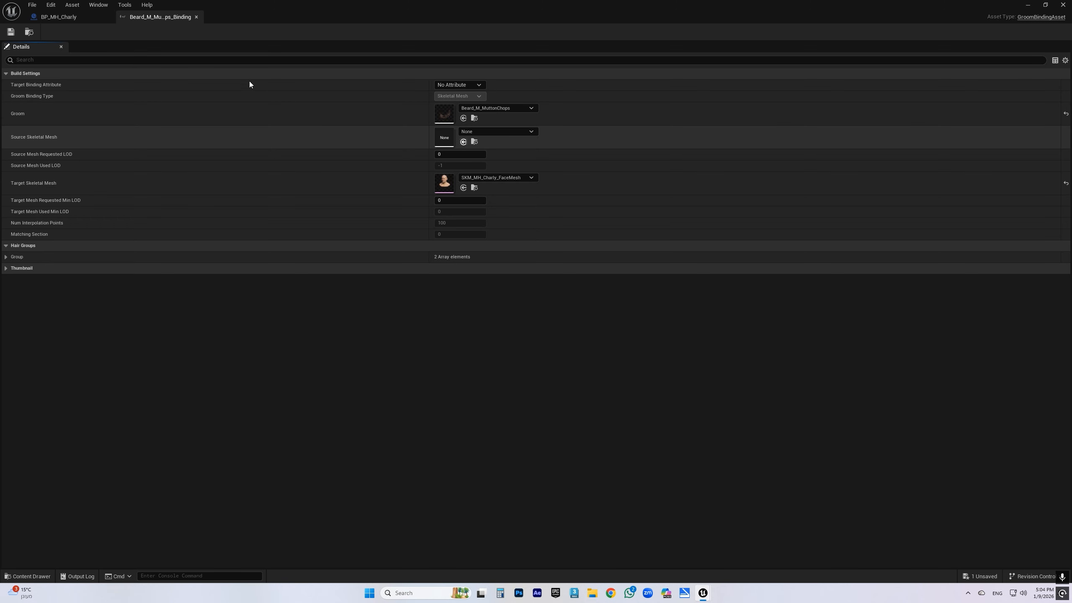
left_click(197, 17)
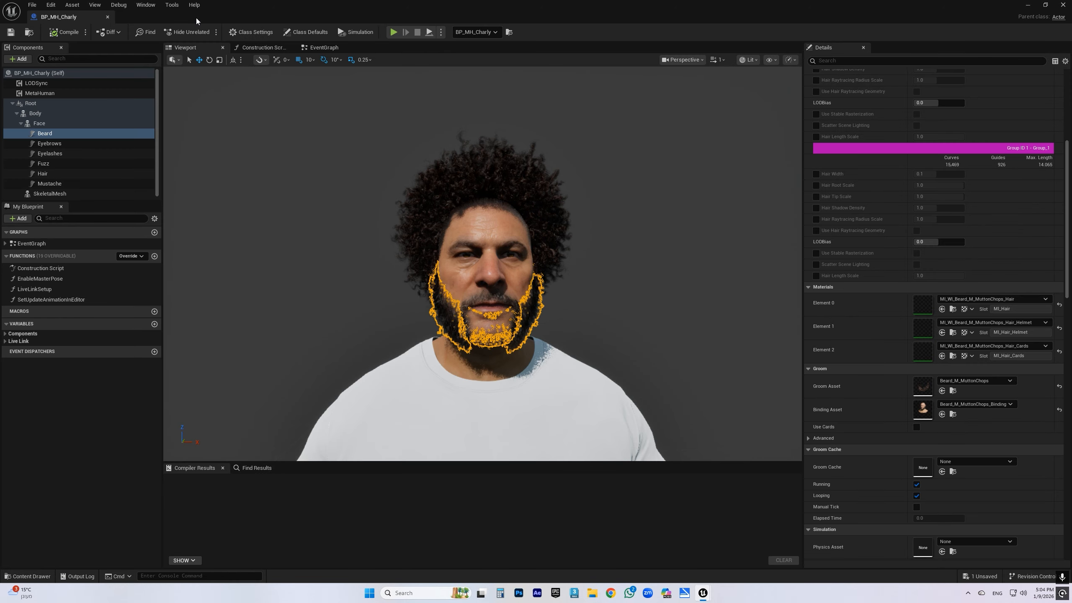
left_click(40, 73)
left_click_drag(296, 211, 396, 213, "alt")
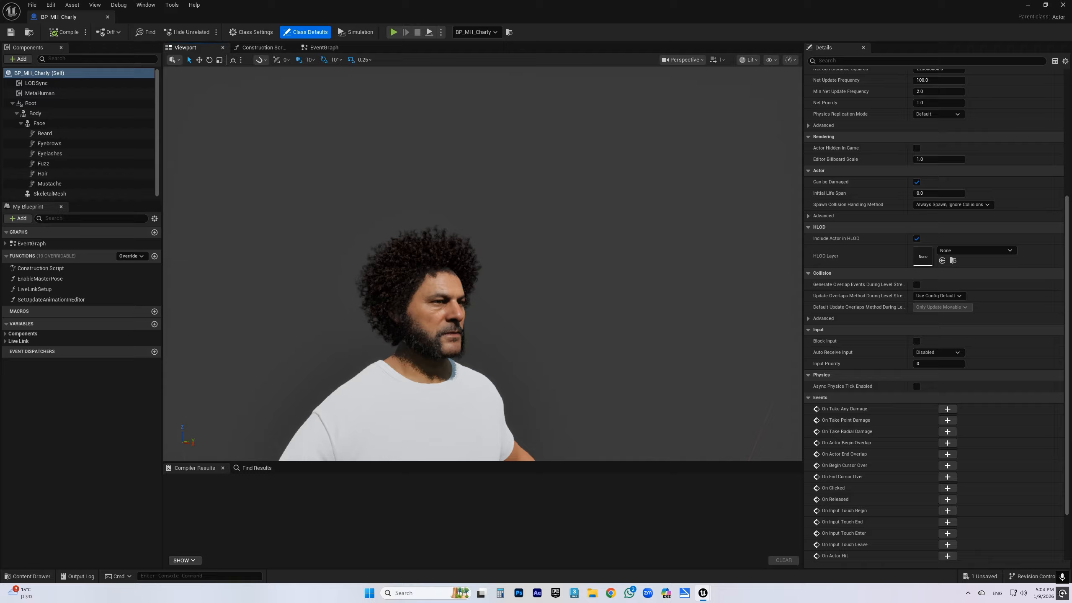
- Close the character blueprint and examine the character's face, hair and full body in the Lvl_ThirdPerson level
left_click(109, 18)
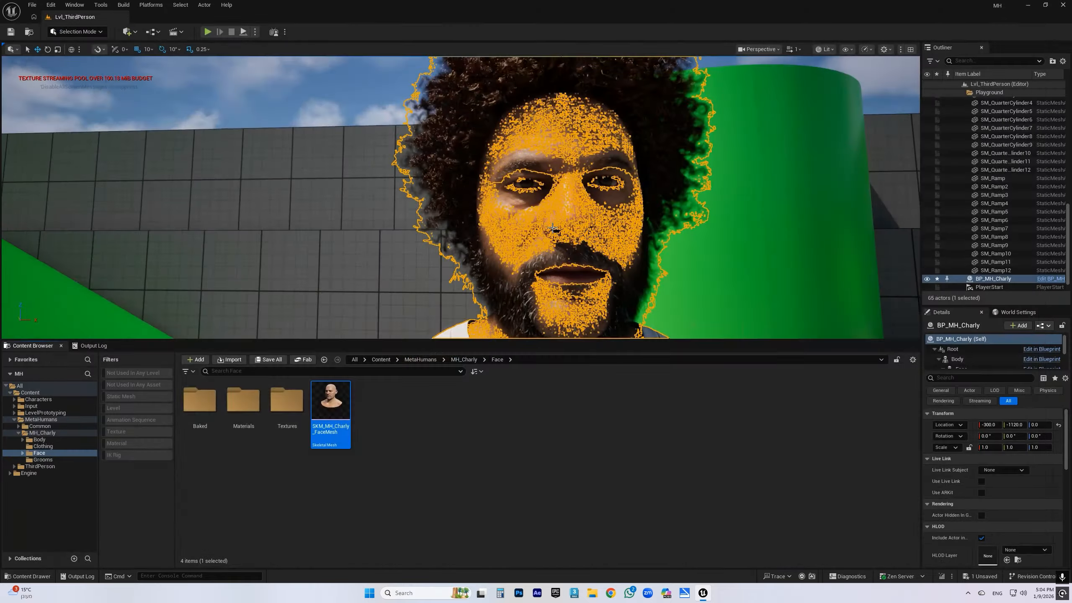
left_click(1003, 85)
right_click_drag(529, 116, 540, 84)
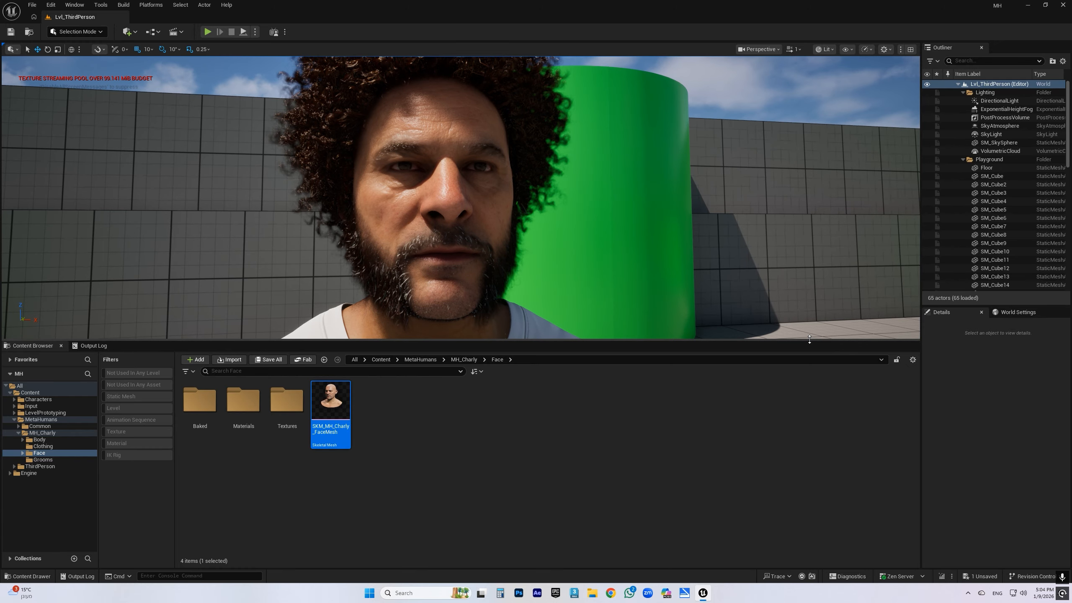
left_click_drag(815, 342, 815, 478)
right_click_drag(462, 265, 514, 475)
key("s")
key("w")
key("d")
key("d")
key("s")
key("s")
key("a")
left_click_drag(514, 476, 514, 387)
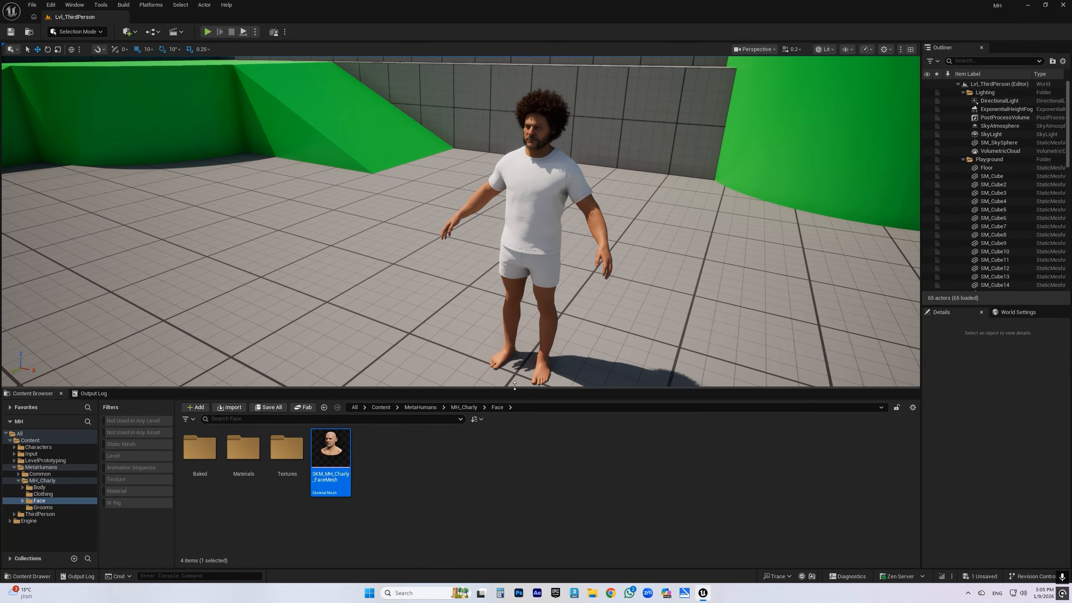
- Create a folder named RetargetingAnim inside the MetaHumans content folder
left_click(421, 406)
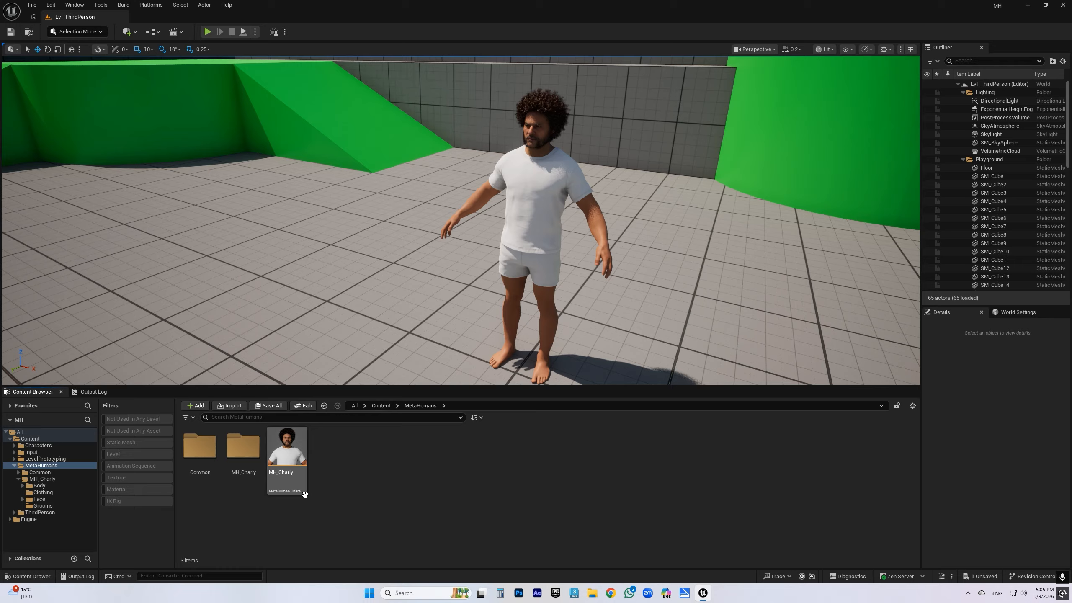
right_click(361, 463)
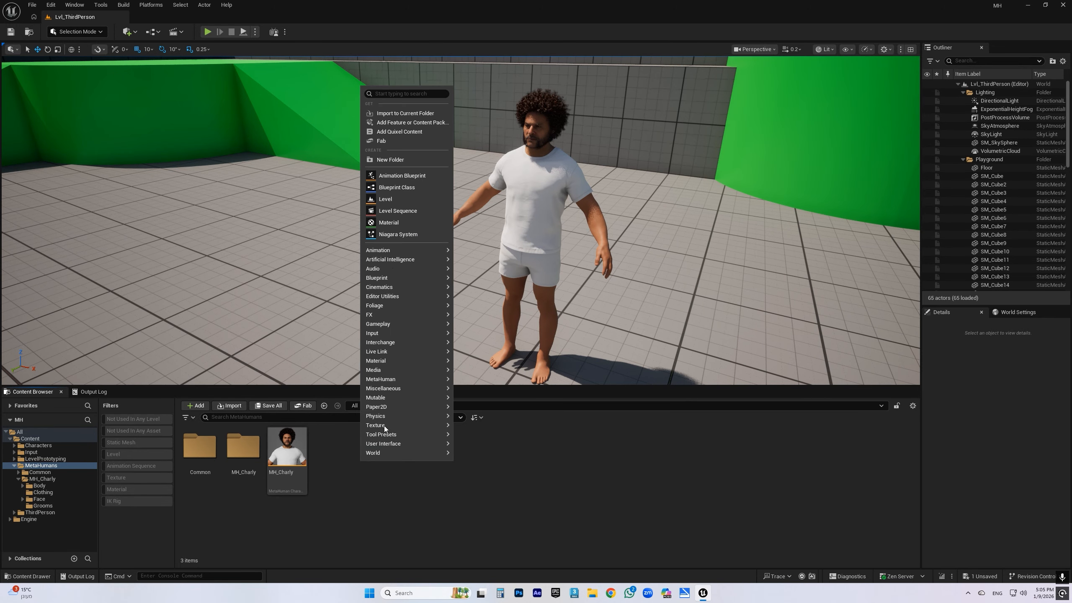
left_click(394, 158)
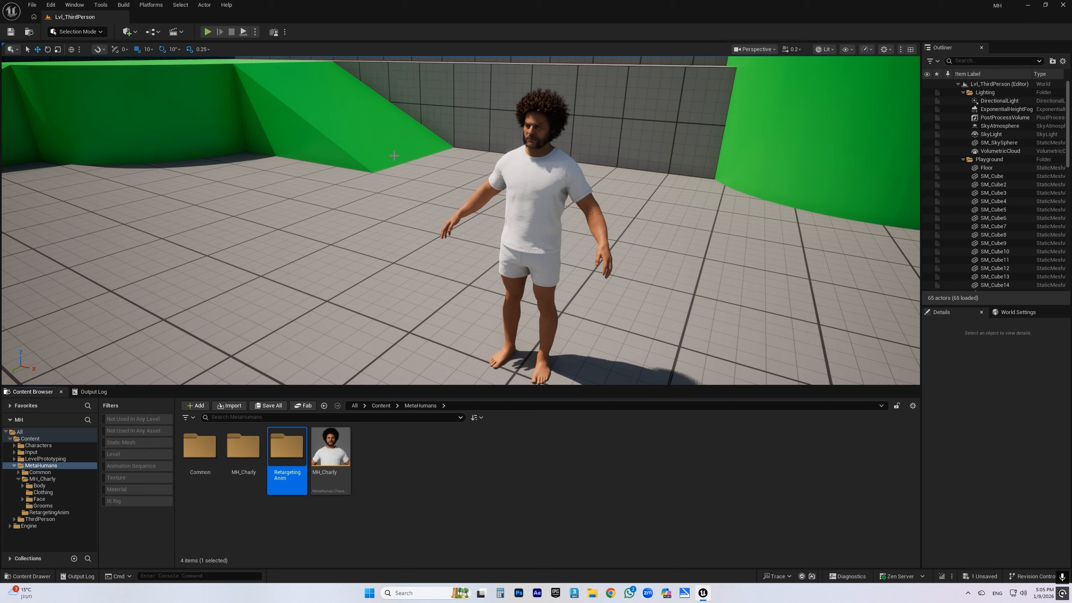
- Create an IK Retargeter asset in the RetargetingAnim folder, keeping its default name
double_click(292, 445)
right_click(301, 476)
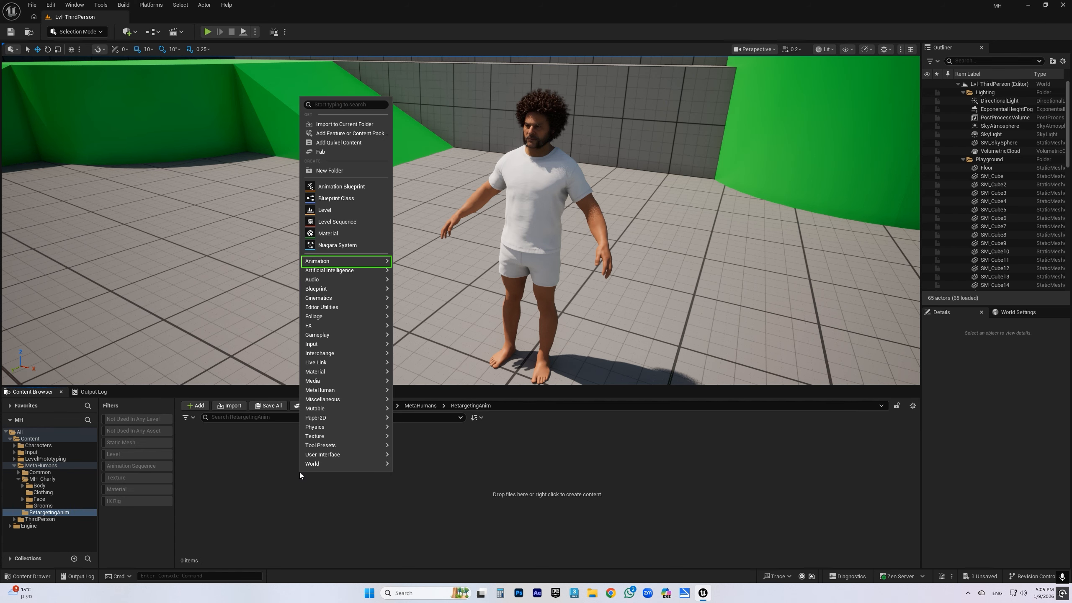
mouse_move(329, 262)
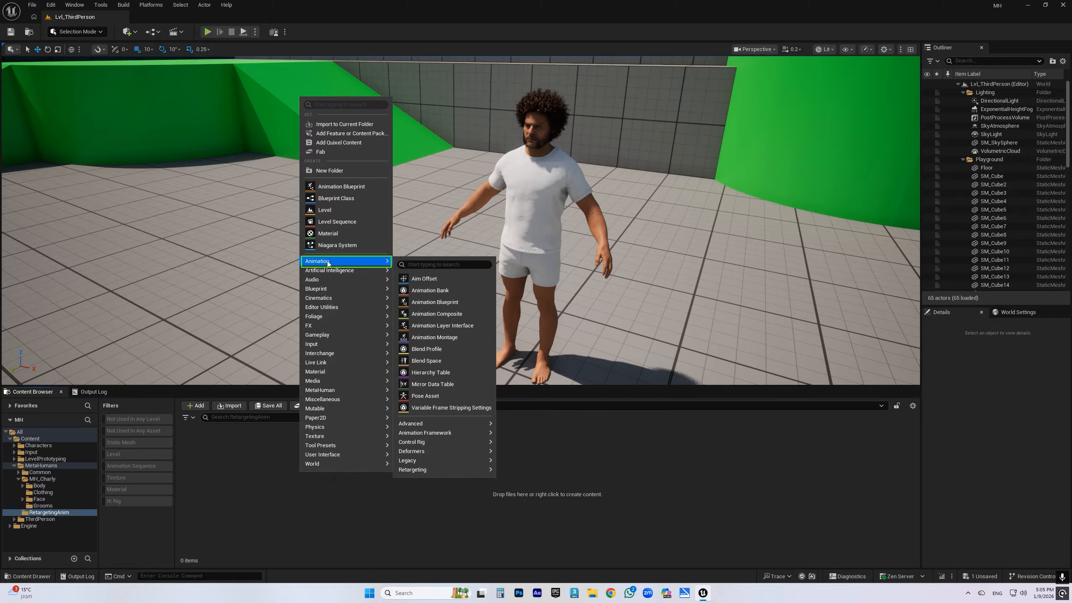
mouse_move(420, 477)
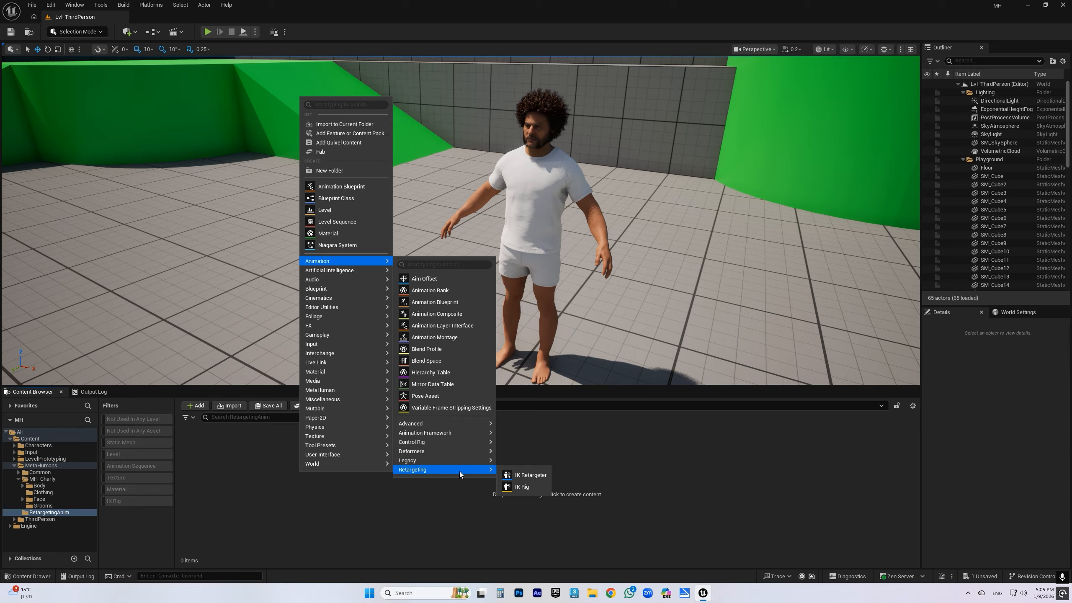
left_click(523, 475)
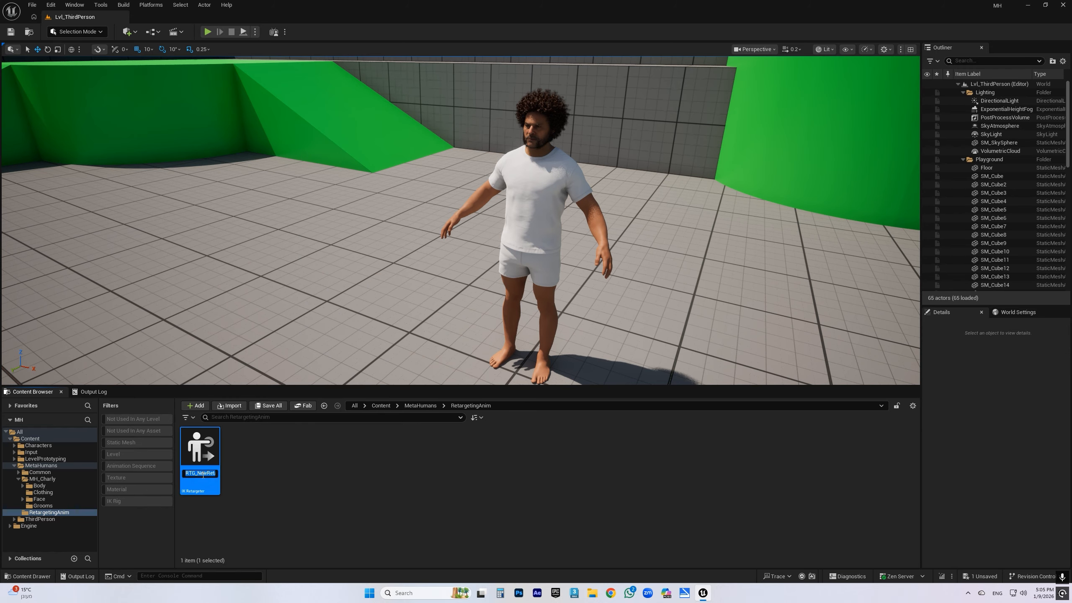
key("Return")
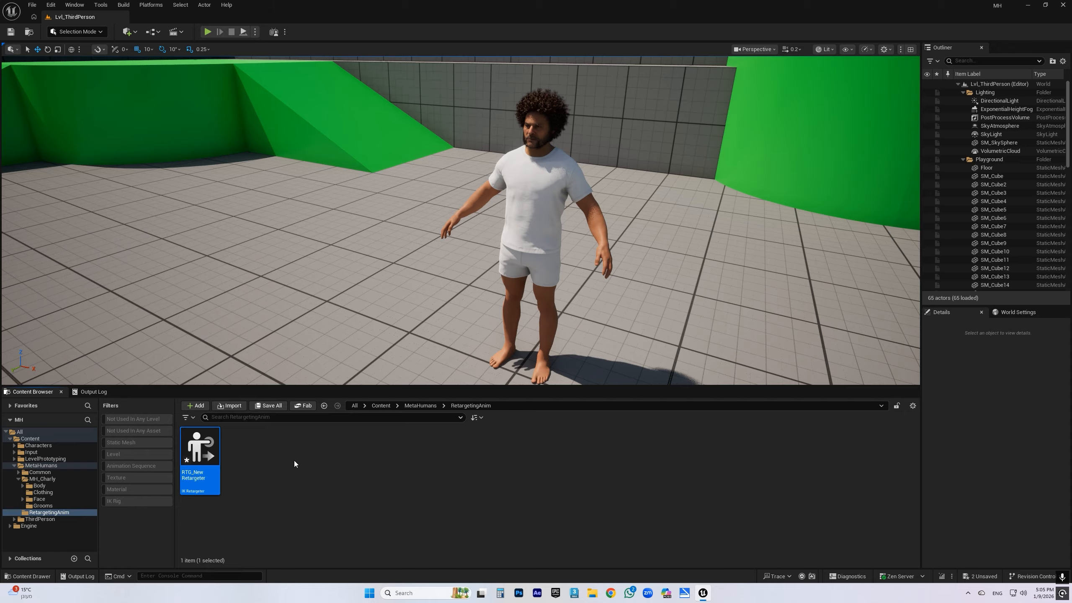
- Create an IK Rig asset named IK_Charly in the RetargetingAnim folder
right_click(262, 460)
mouse_move(307, 246)
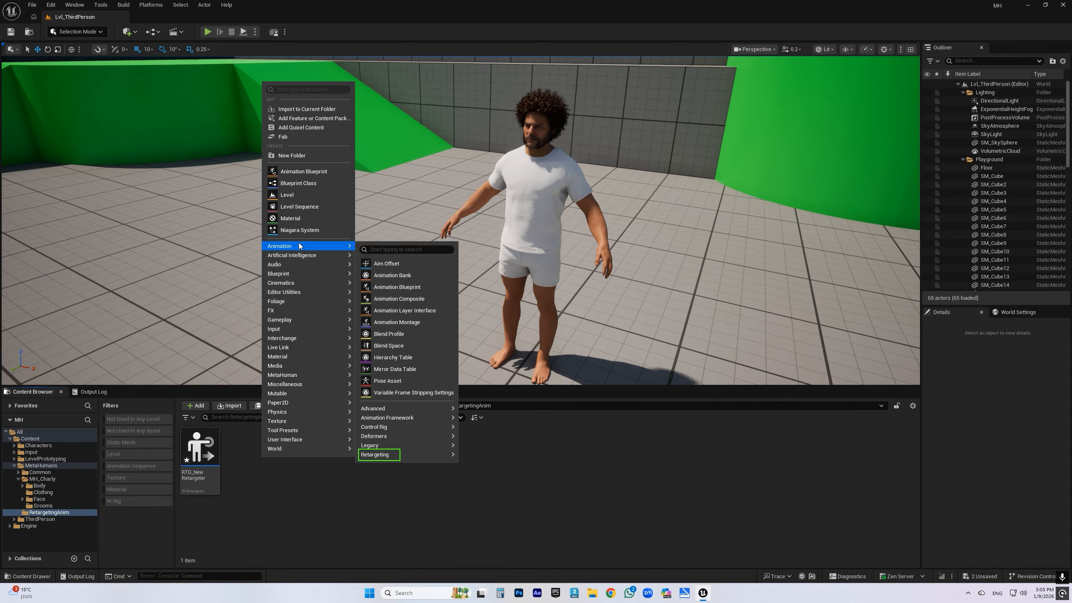
mouse_move(389, 456)
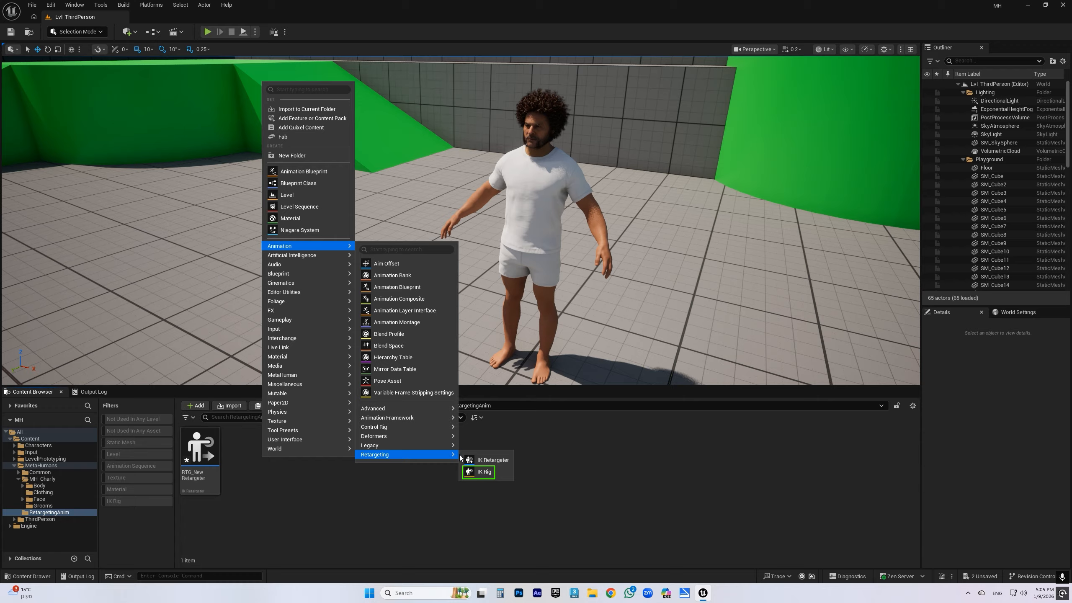
left_click(484, 472)
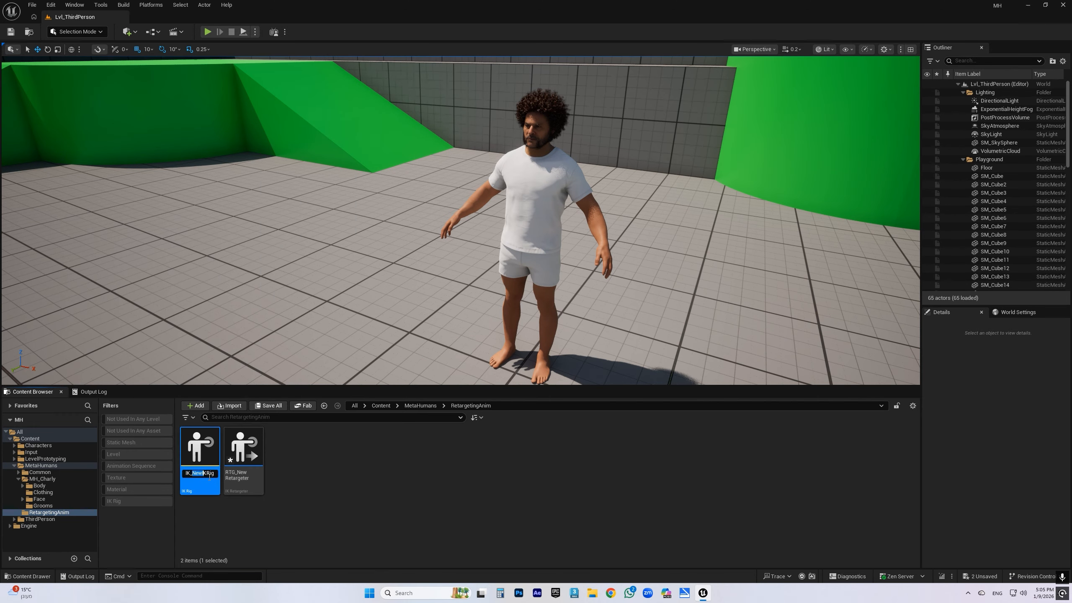
left_click_drag(209, 476, 244, 479)
key("Return")
- Create a second IK Rig asset named IK_Menny in the same folder and save all unsaved content
right_click(319, 462)
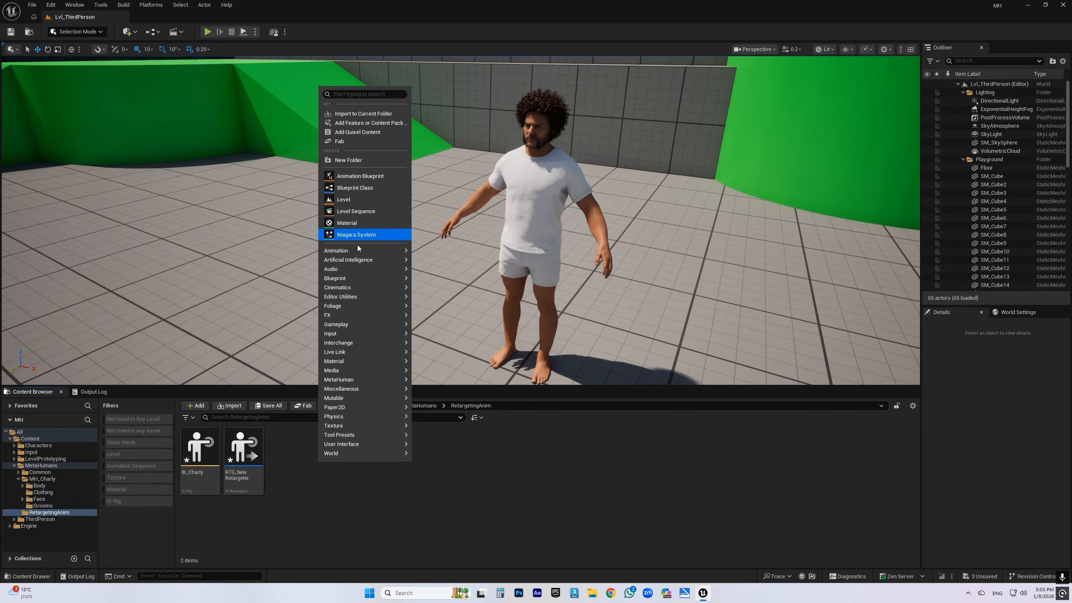
mouse_move(359, 250)
mouse_move(439, 461)
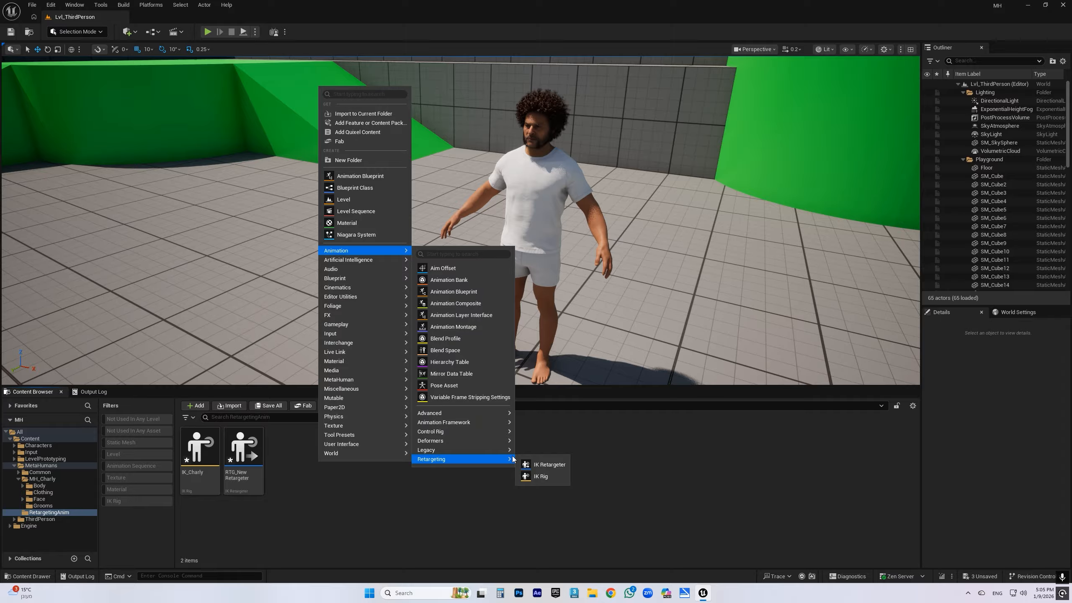
left_click(547, 476)
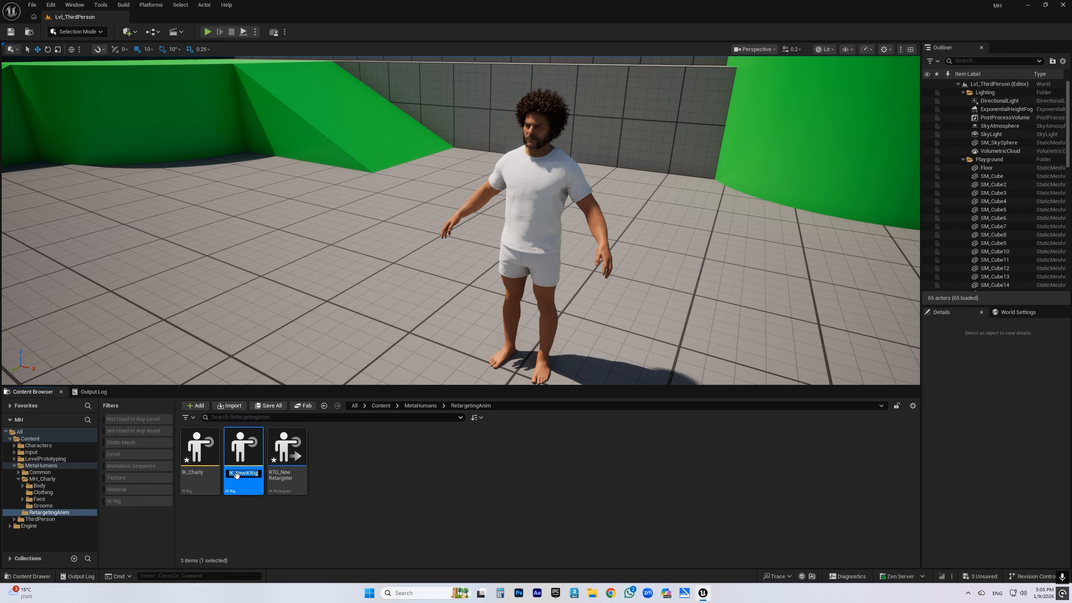
left_click_drag(236, 476, 258, 474)
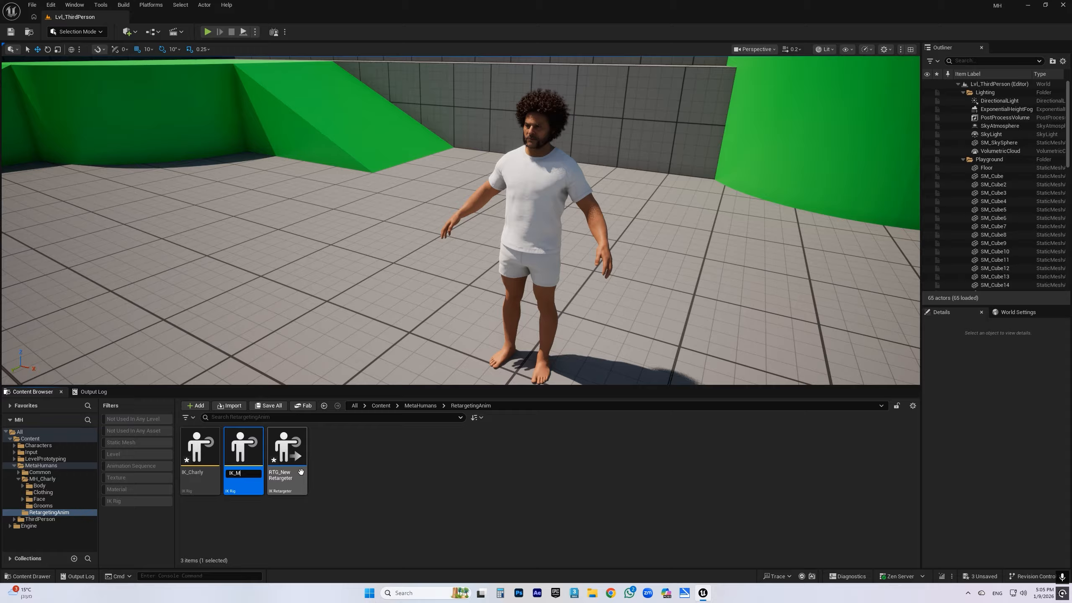
key("Return")
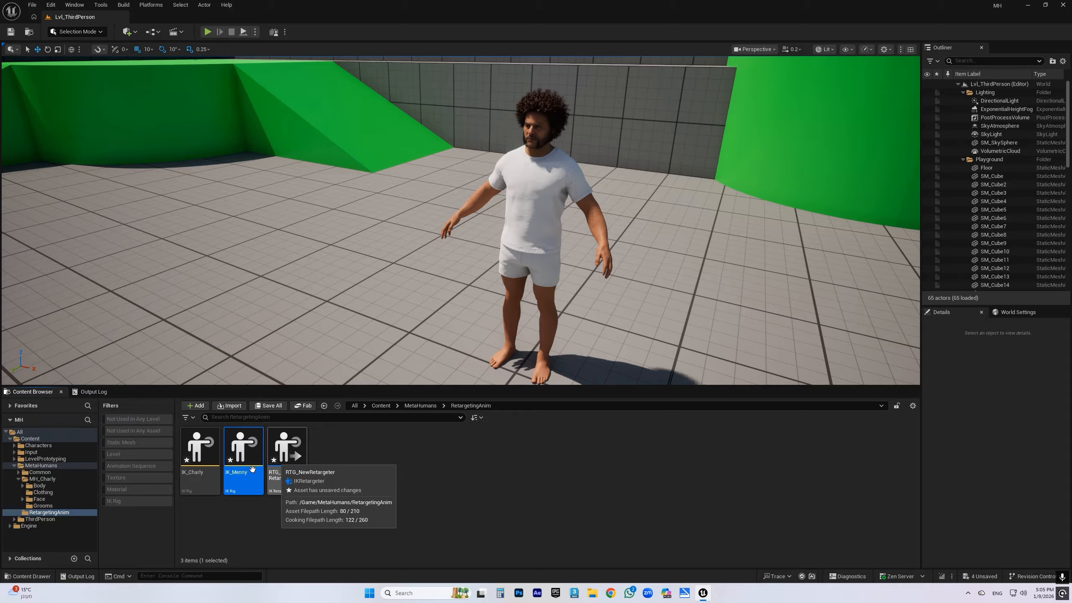
left_click(271, 408)
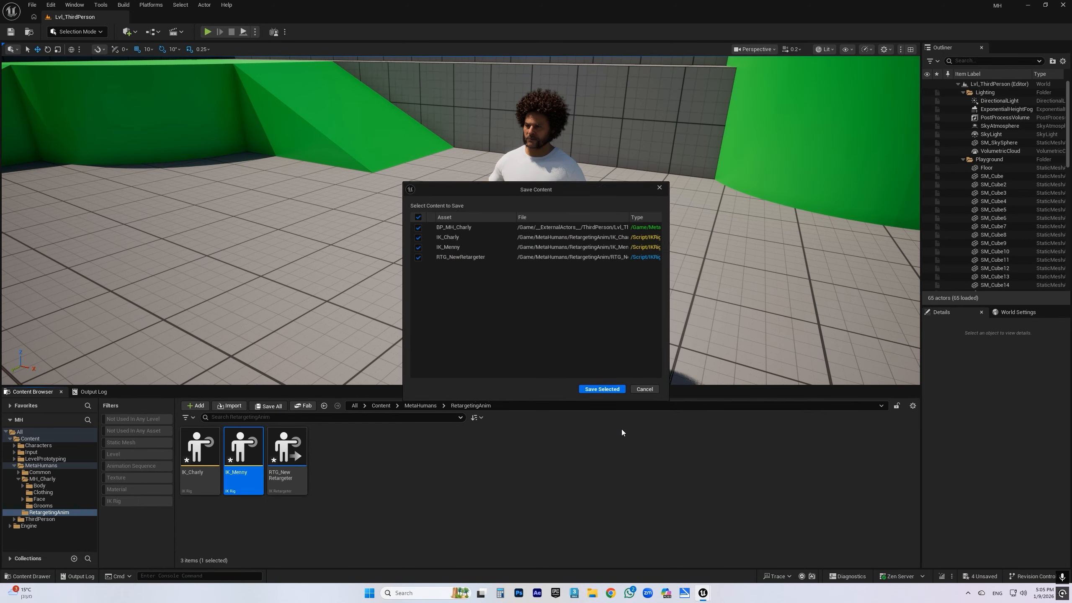
left_click(602, 392)
- Open the IK_Charly rig and assign SKM_MH_Charly_BodyMesh as its preview skeletal mesh
double_click(203, 457)
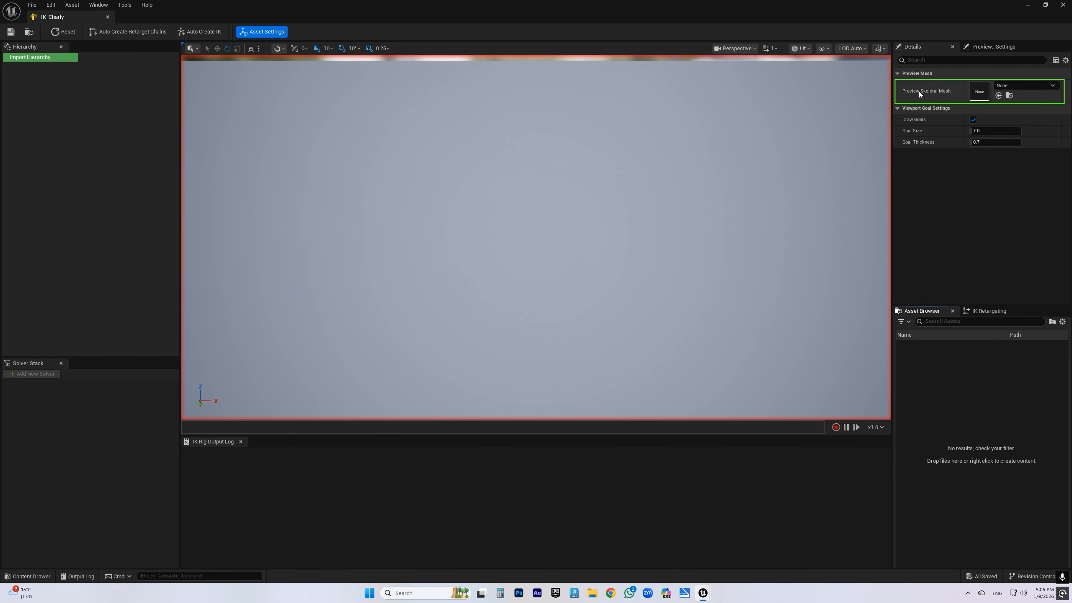
left_click(1016, 86)
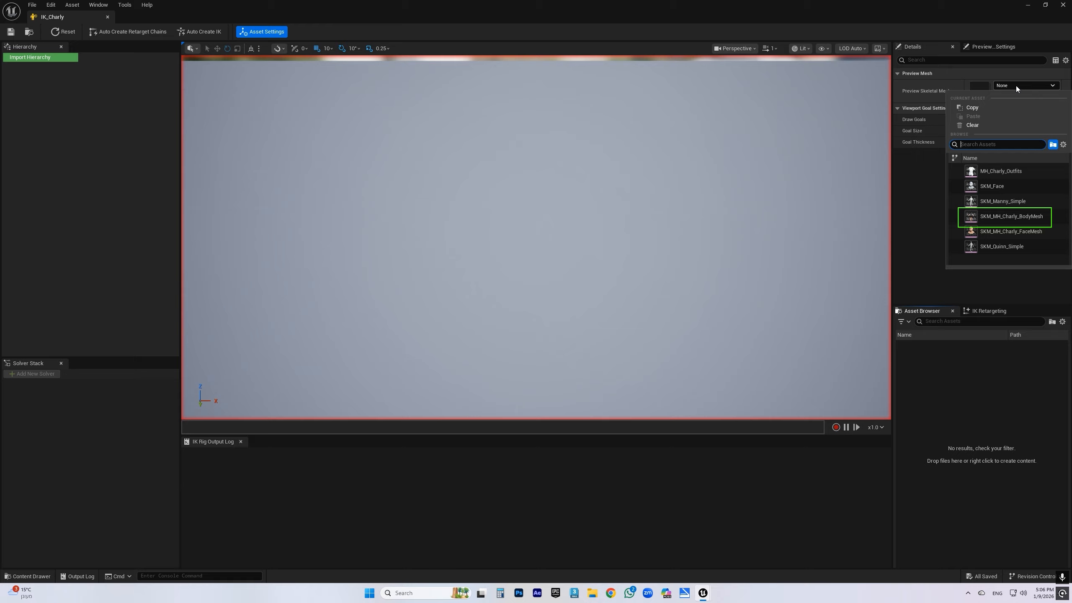
left_click(1015, 217)
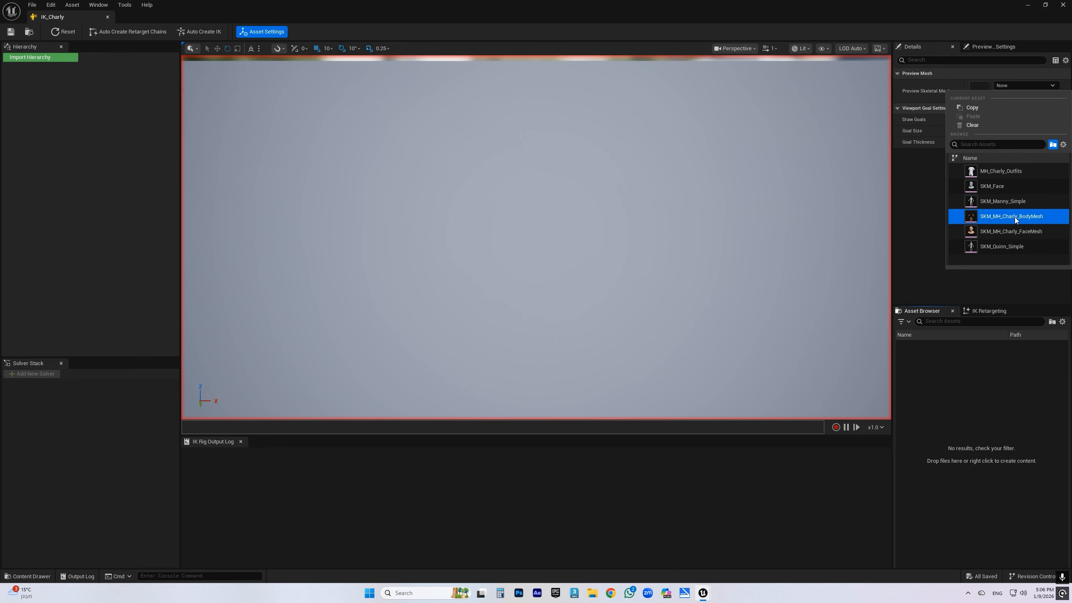
right_click_drag(708, 229, 786, 178)
- Automatically create the retarget chains and full body IK for IK_Charly, then save and close the rig
left_click(120, 37)
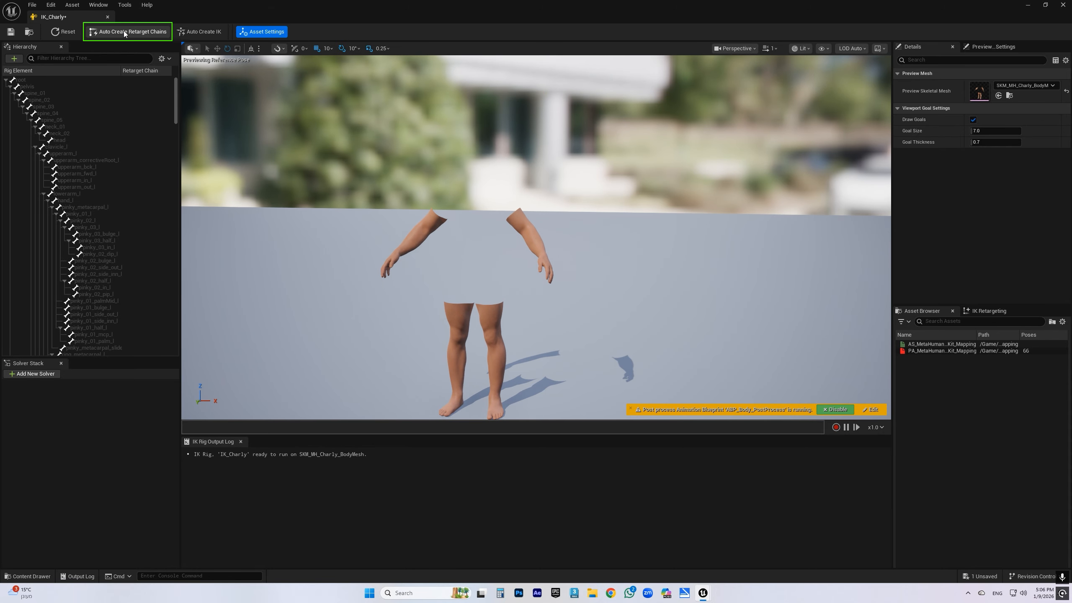
left_click(204, 33)
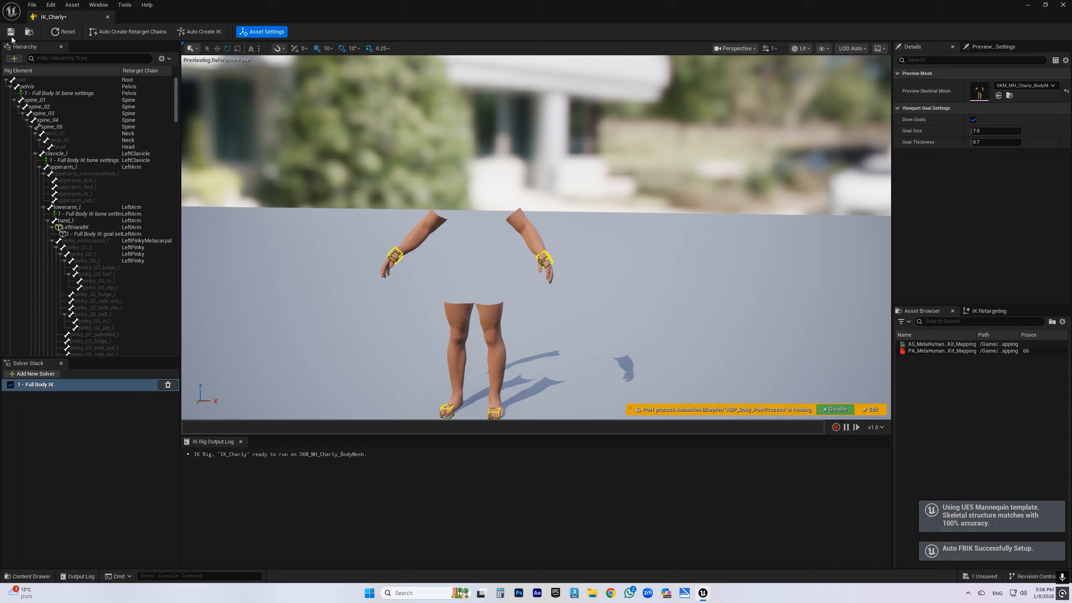
left_click(108, 17)
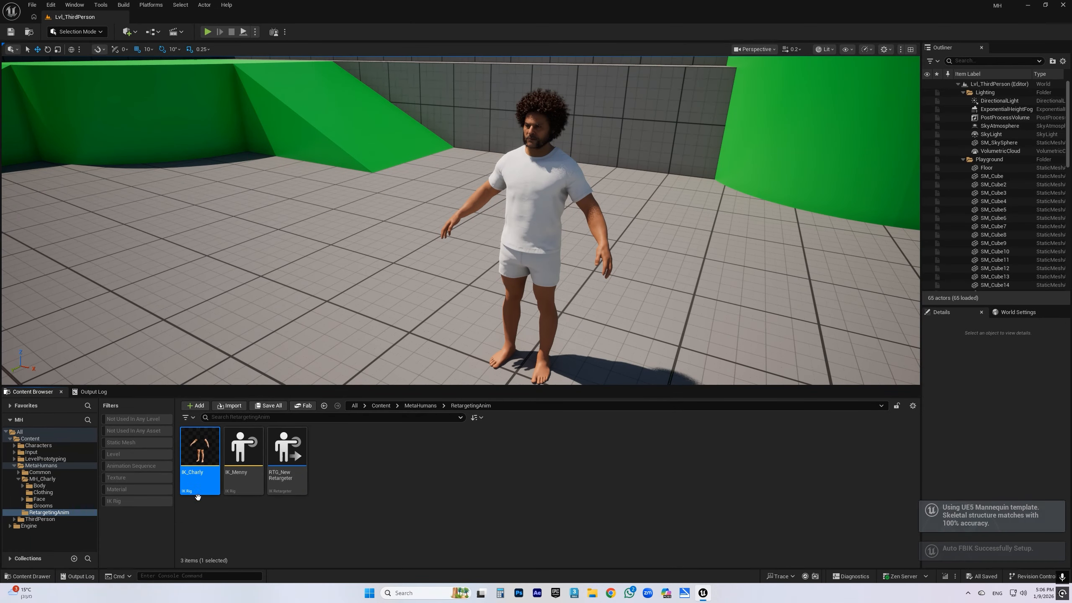
- Open the IK_Menny rig and assign SKM_Quinn_Simple as its preview skeletal mesh
double_click(252, 458)
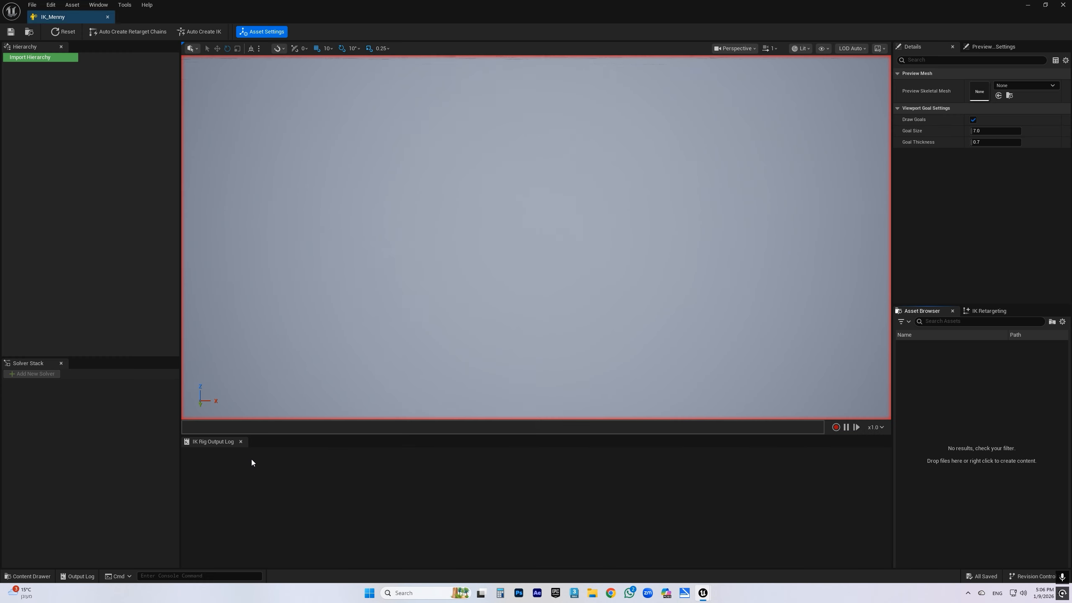
left_click(1020, 86)
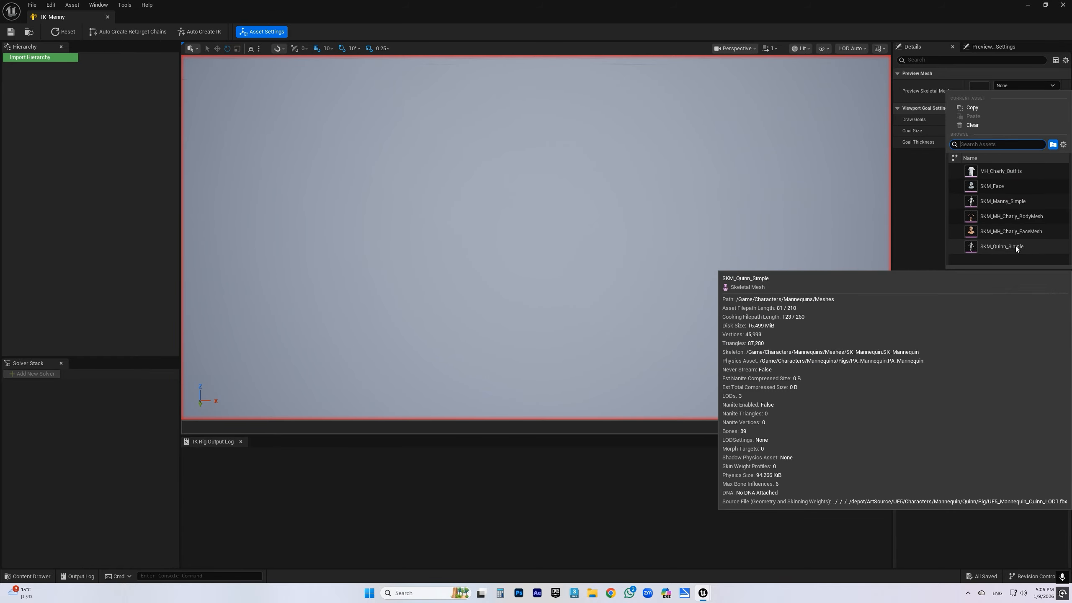
left_click(994, 246)
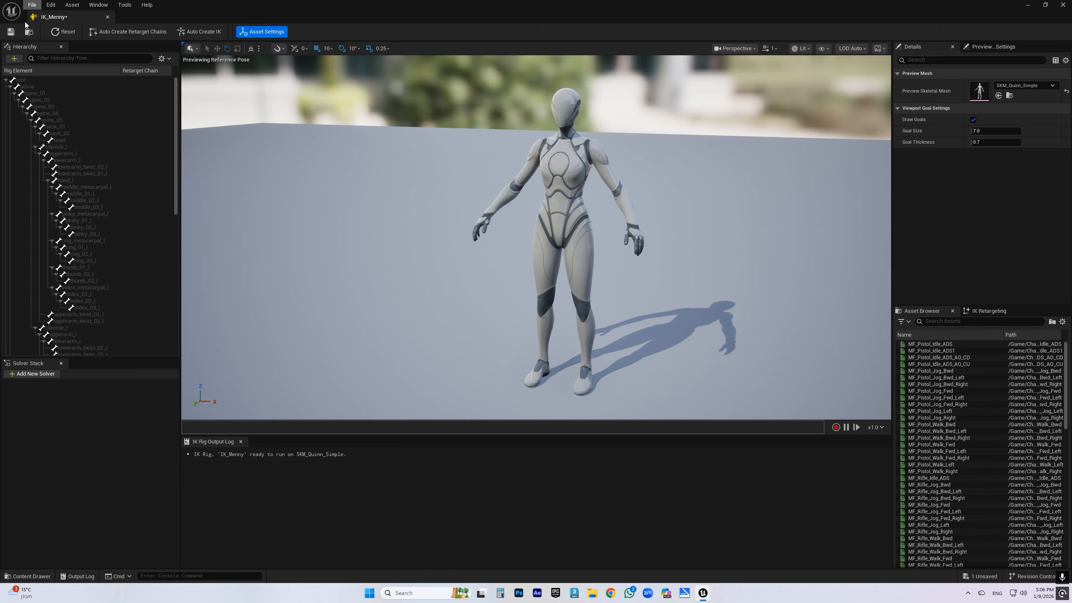
- Automatically create the retarget chains and full body IK for IK_Menny, then save and close the rig
left_click(106, 31)
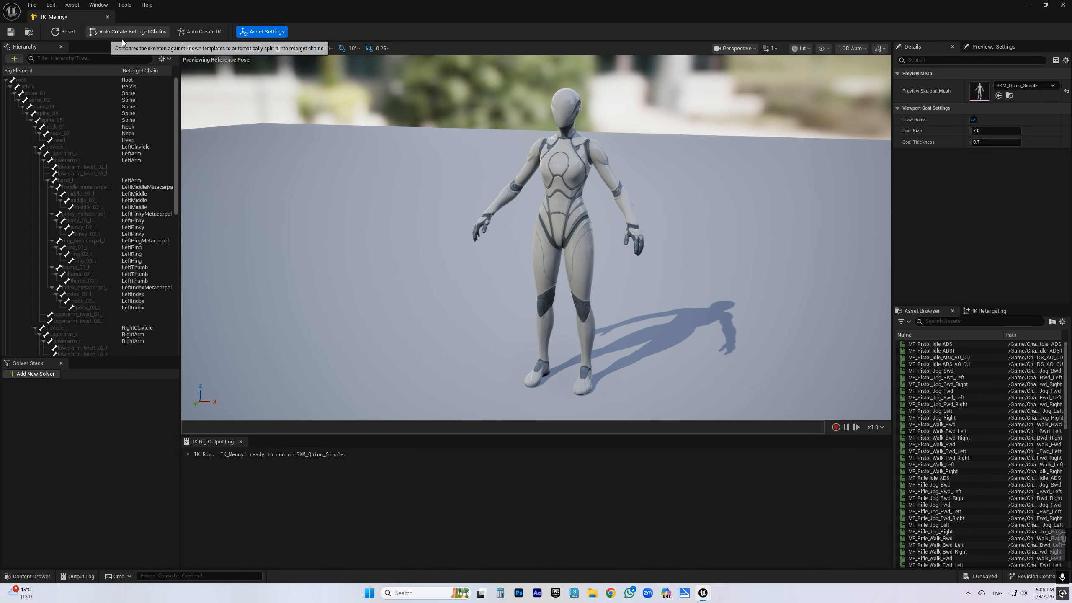
left_click(198, 34)
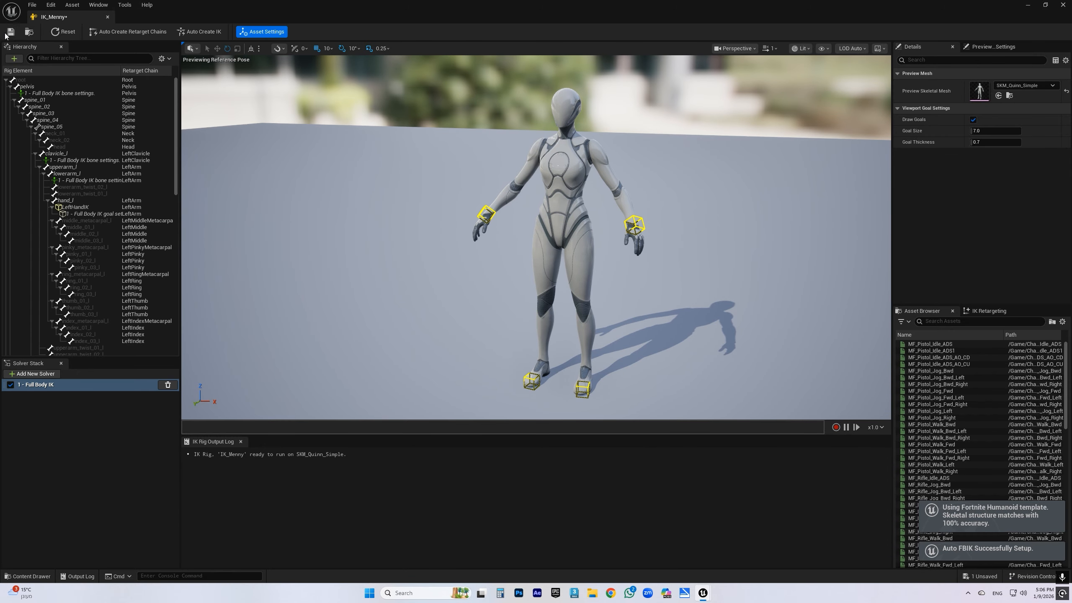
left_click(108, 17)
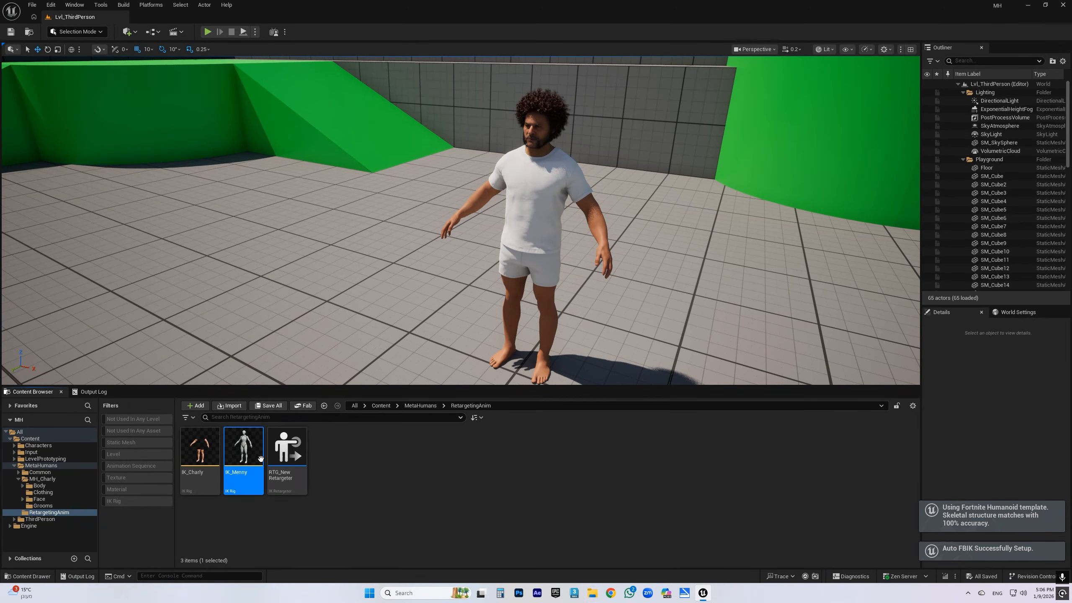
- Rename the IK Retargeter asset as RTG_MennyToCharlyRetargeter
left_click(288, 473)
left_click(287, 473)
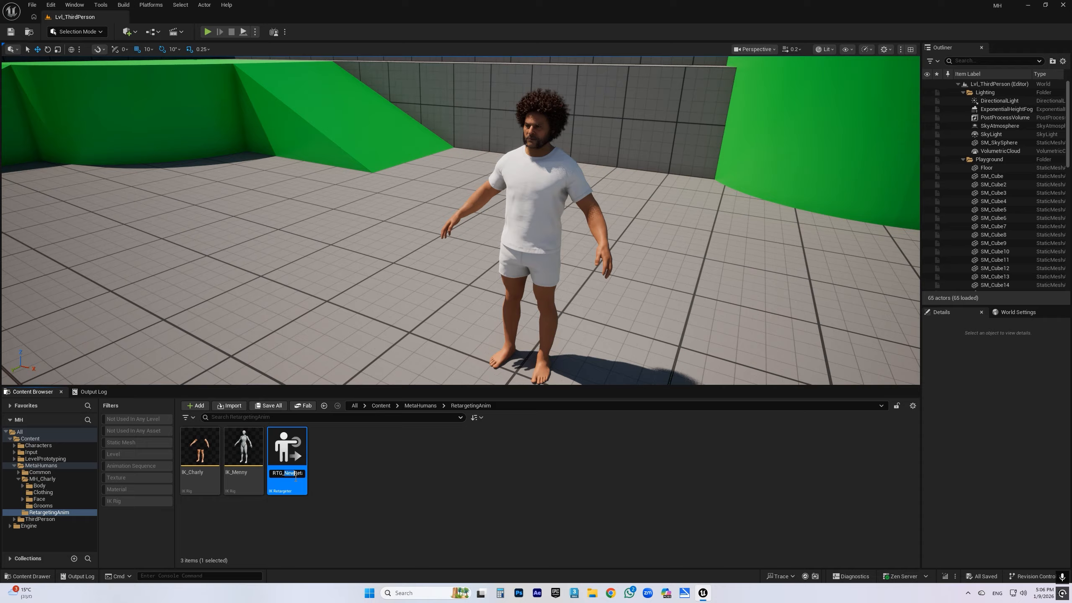
type("Menny")
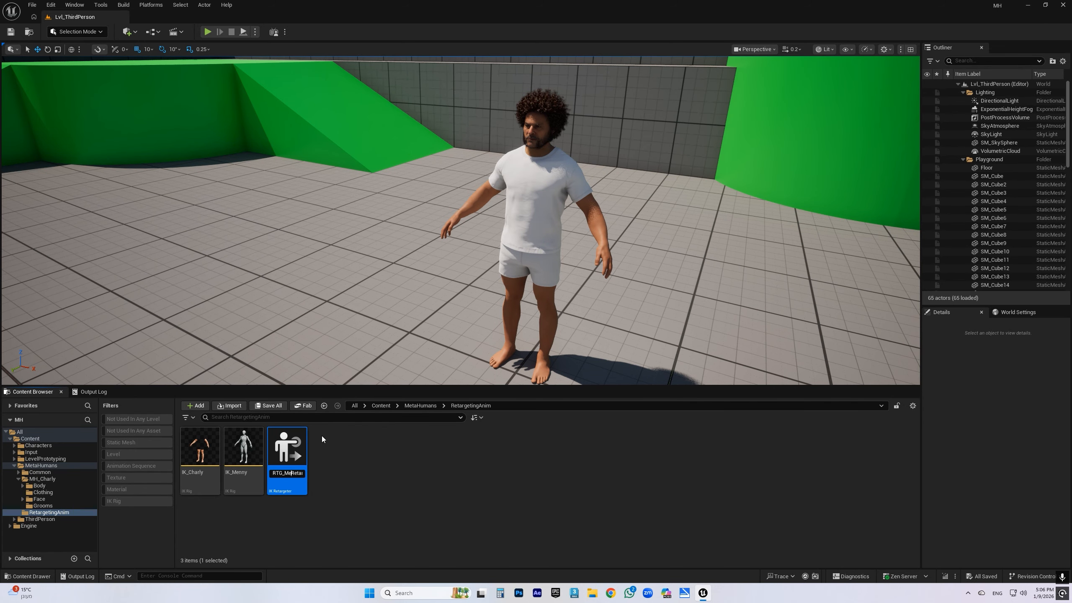
type("ToCharl")
type("y")
key("Return")
- Open the retargeter and set IK_Menny as the source IK Rig, assigning it to all ops
double_click(285, 462)
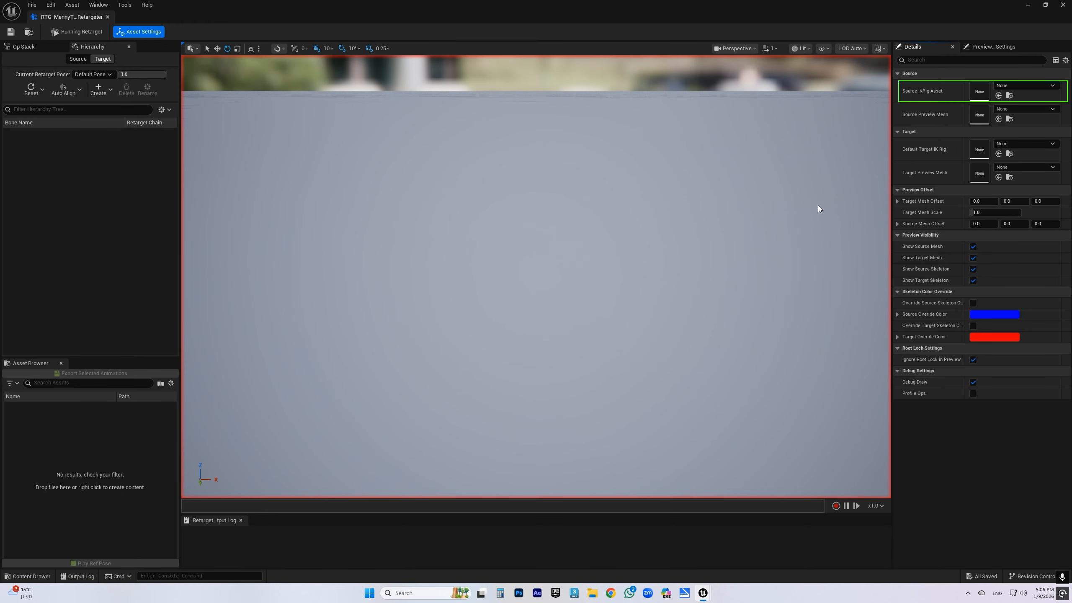
left_click(1032, 86)
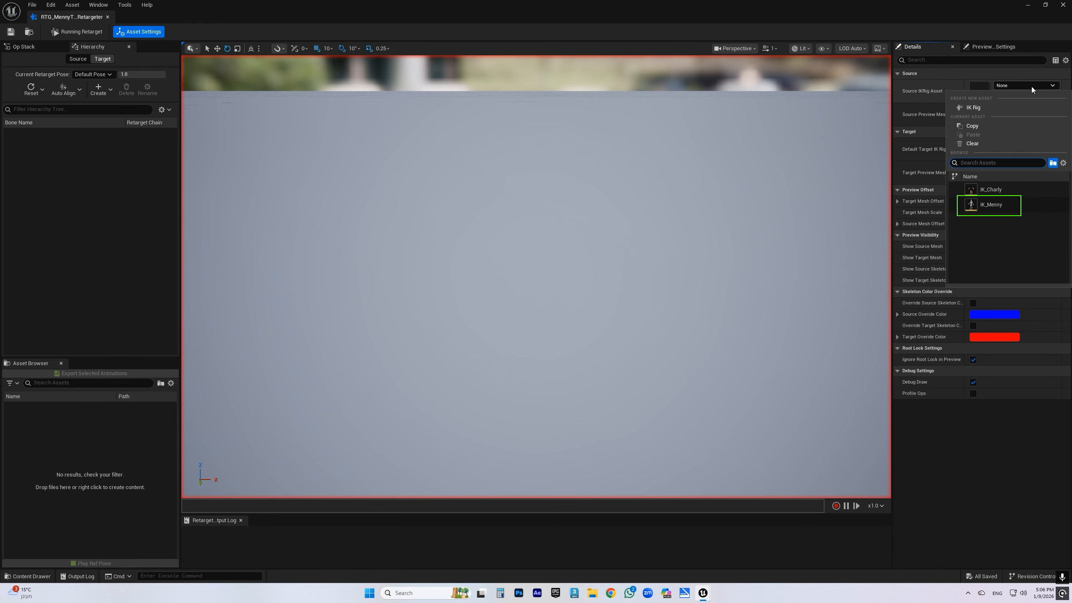
left_click(995, 206)
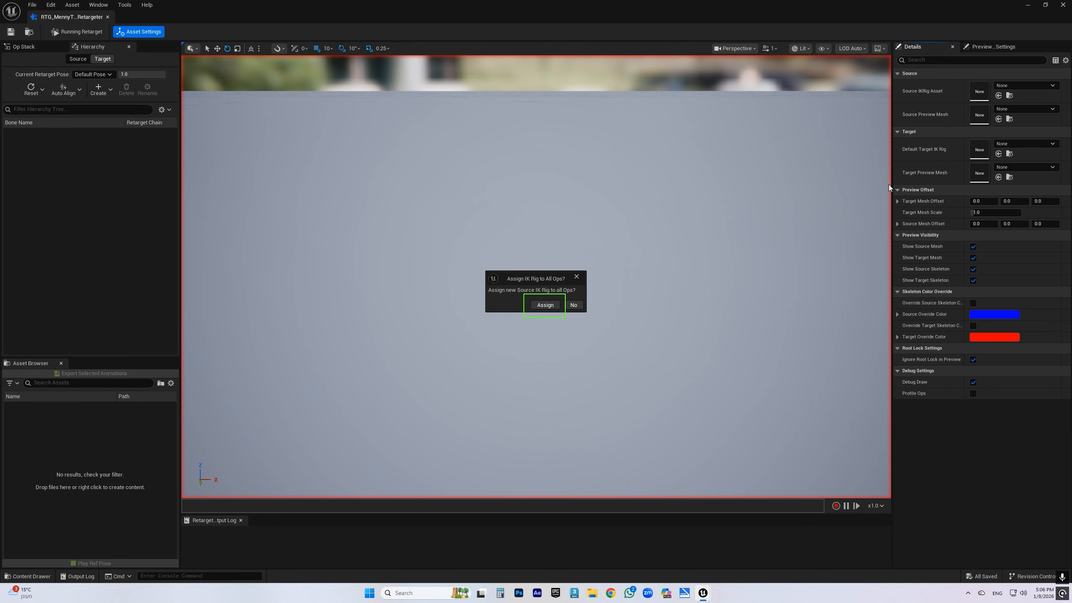
left_click(545, 305)
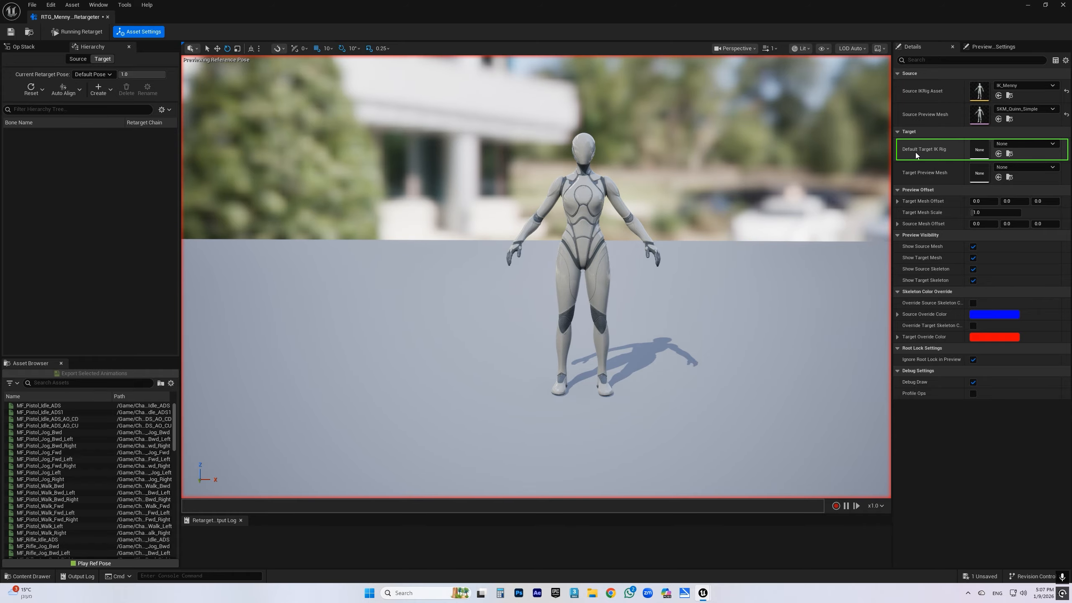
- Set IK_Charly as the retargeter's default target IK Rig and assign it to all ops
left_click(1025, 144)
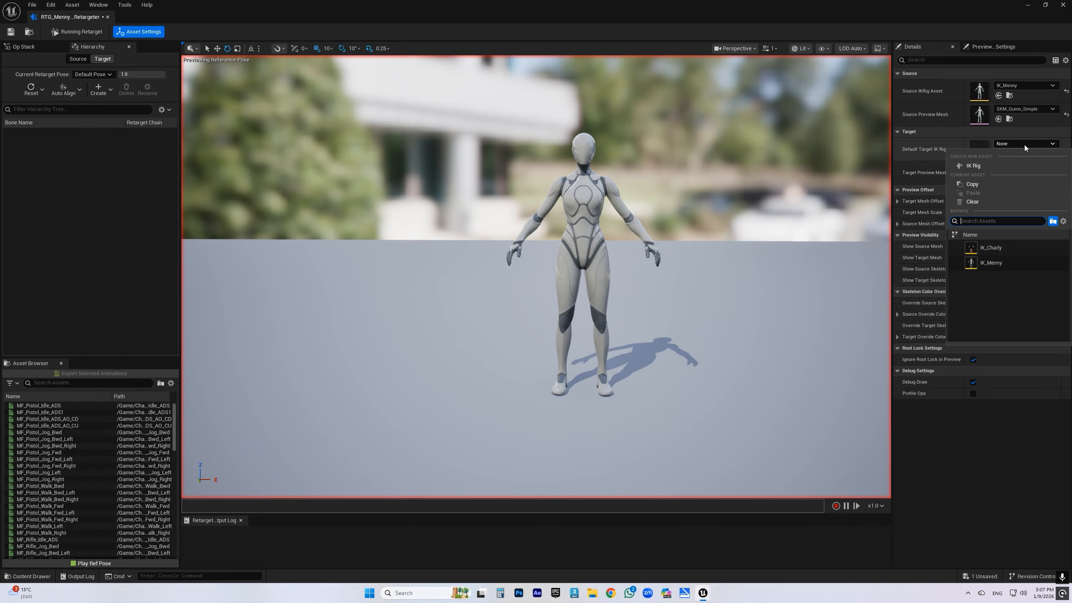
left_click(994, 249)
left_click(551, 306)
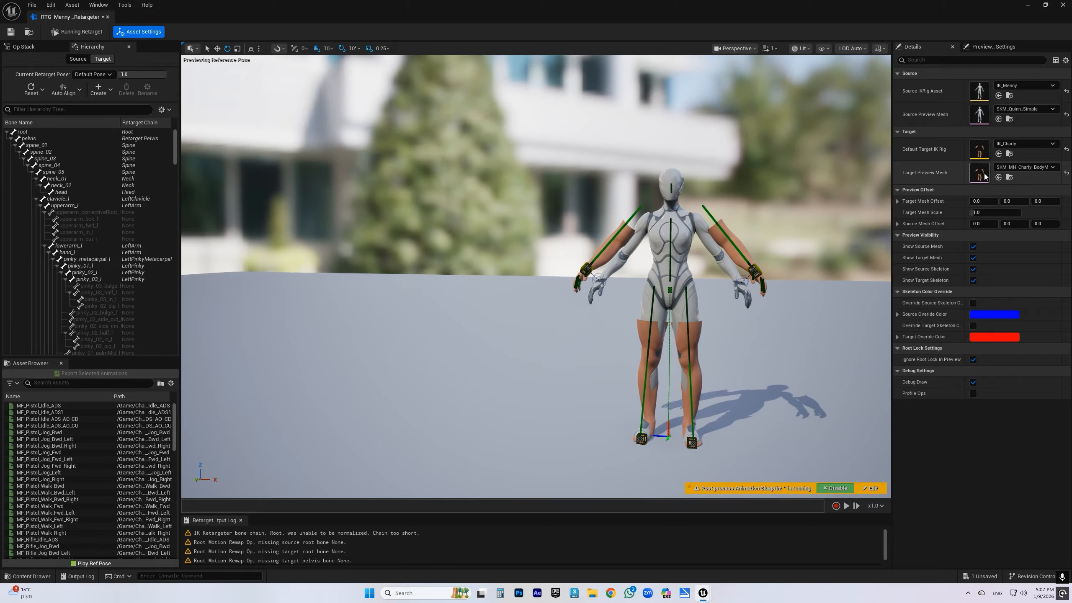
- Filter the animations by "idle" and export the retargeted MM_Idle into the Content folder with the default batch export options
left_click(68, 384)
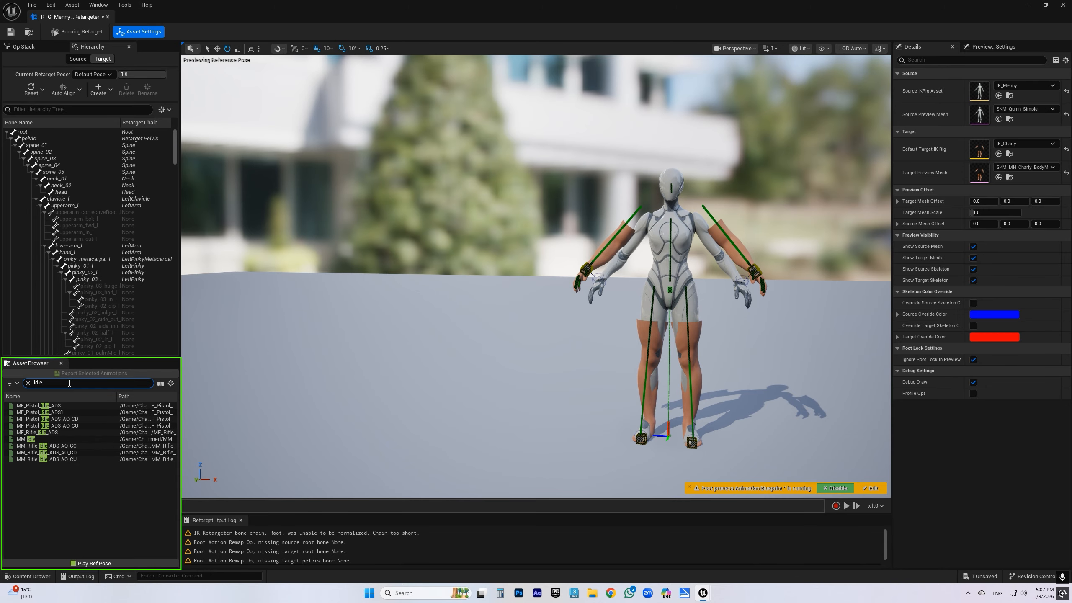
left_click(34, 440)
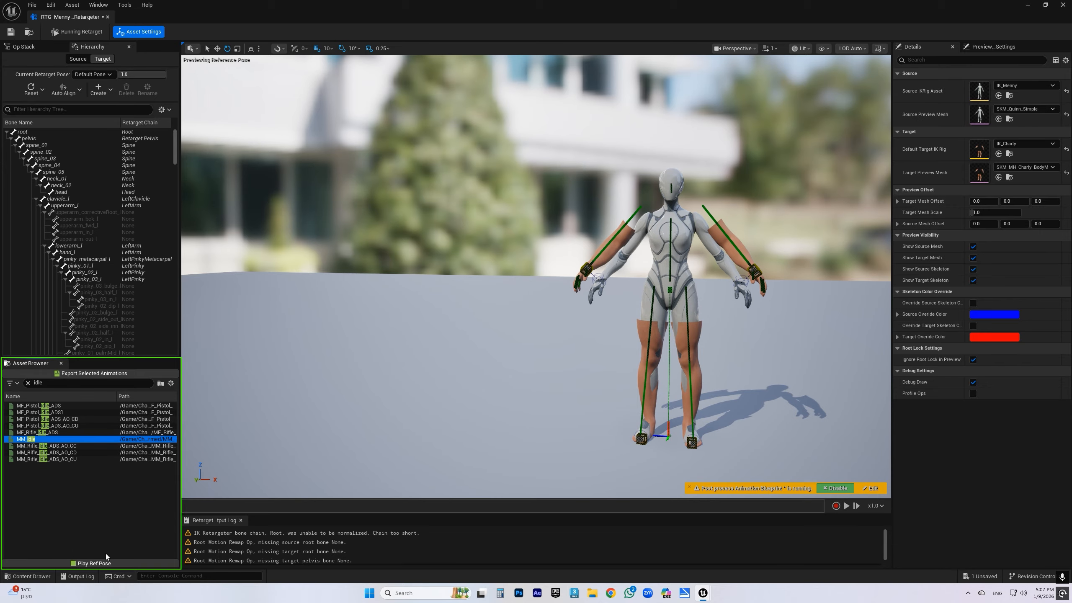
left_click(94, 373)
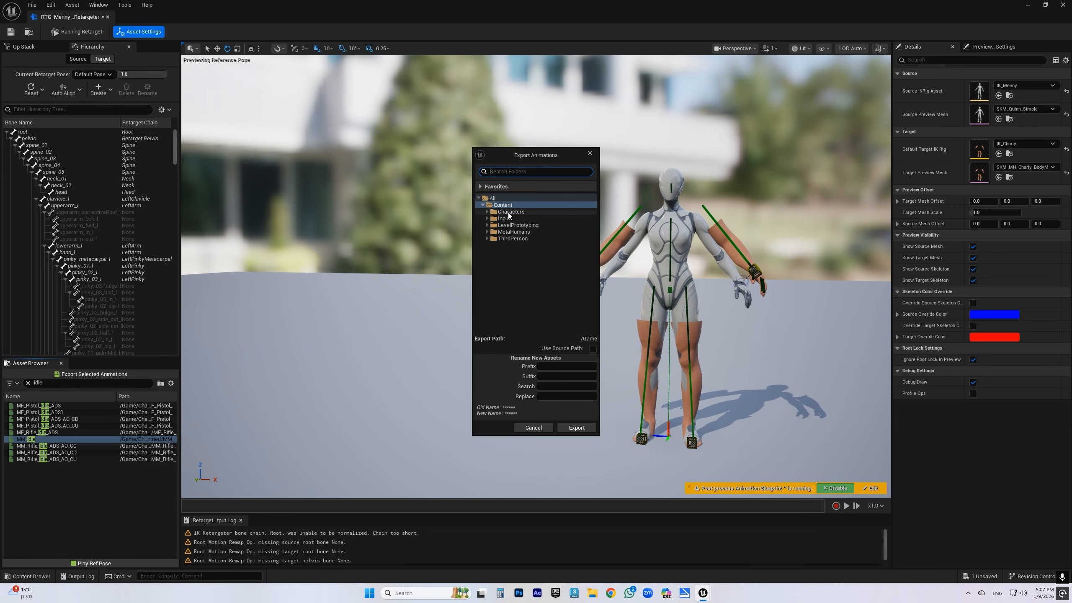
left_click(584, 427)
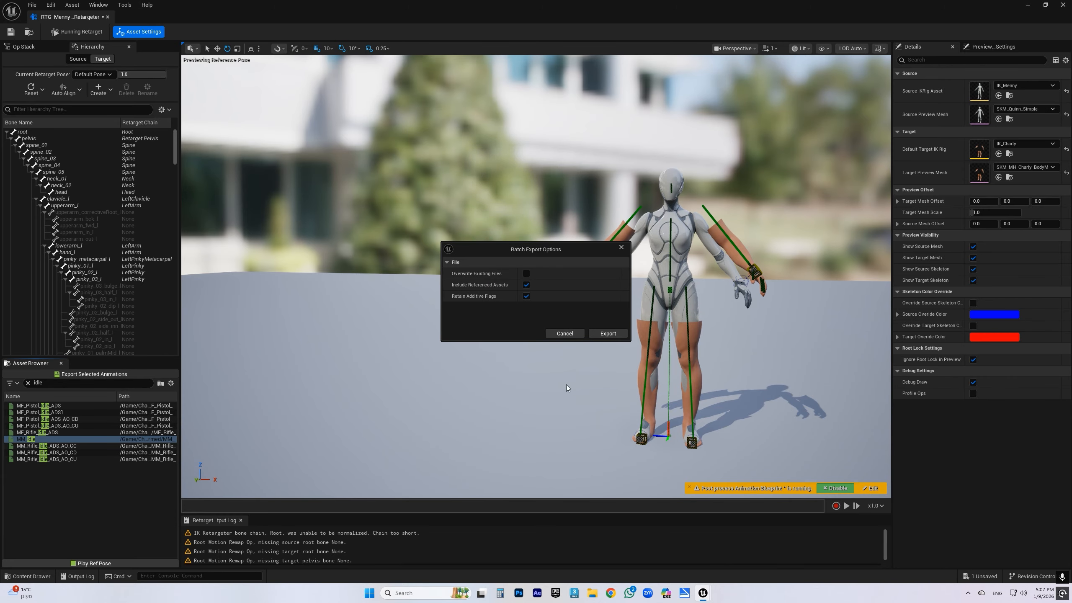
left_click(614, 334)
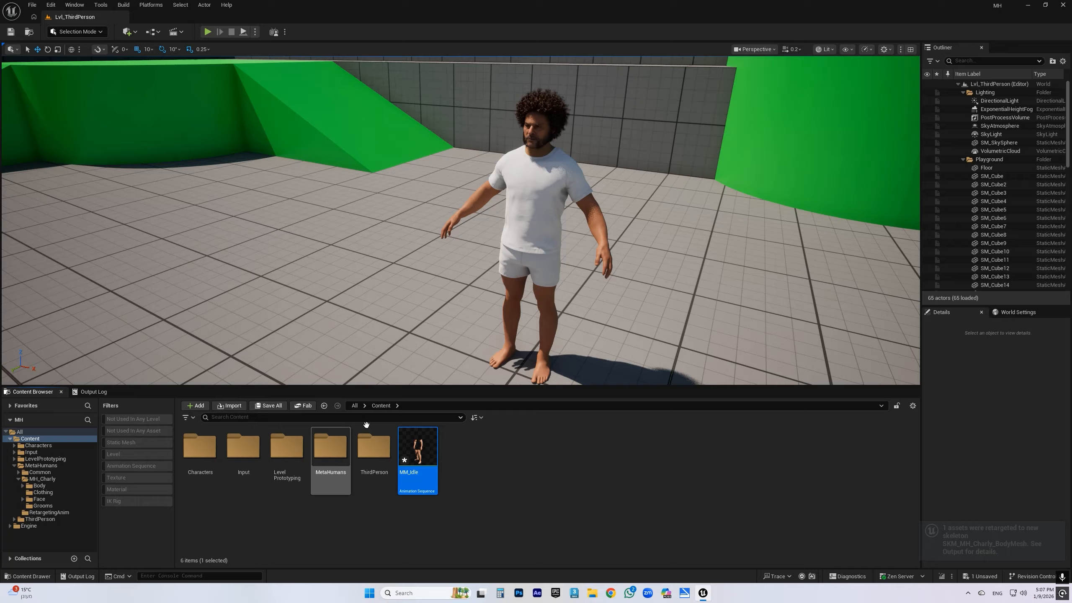
- Open the exported MM_Idle animation sequence to check it on the MetaHuman body, then save and close it
double_click(423, 458)
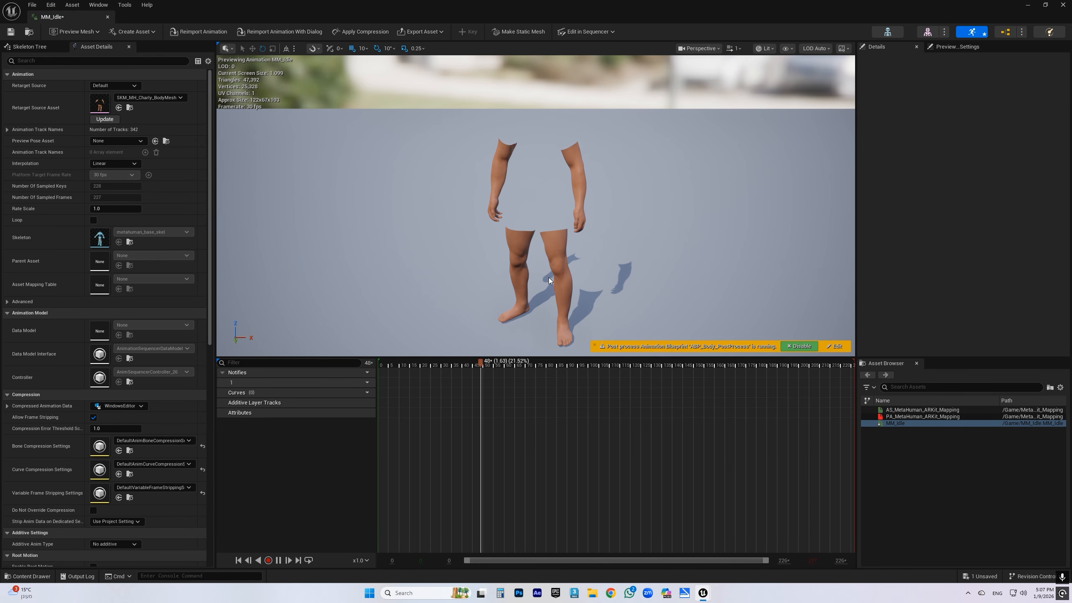
key("ctrl+s")
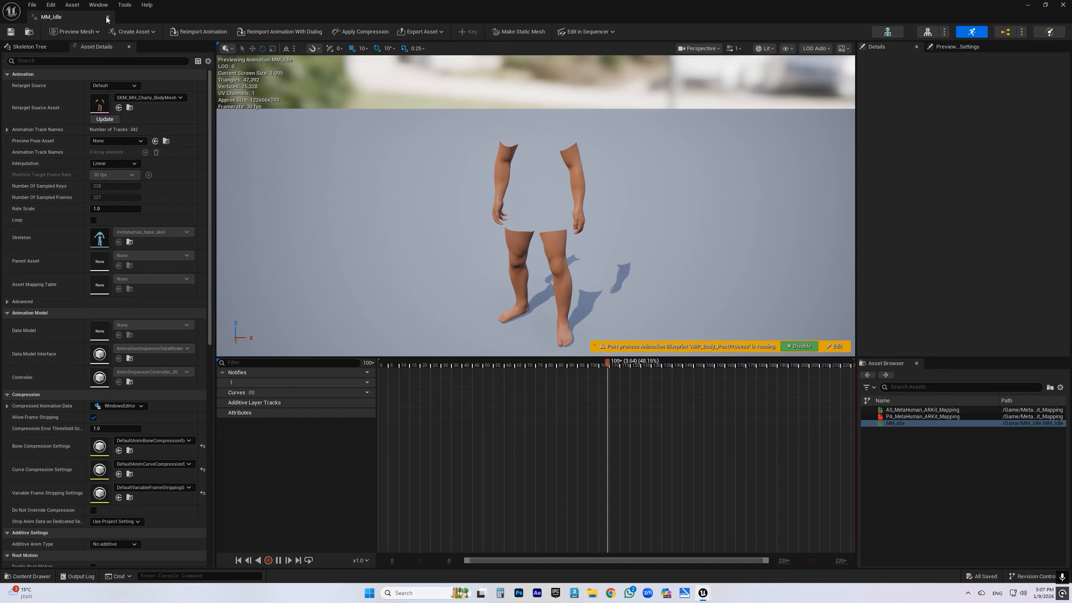
left_click(107, 18)
- Set the Body component of BP_MH_Charly to Use Animation Asset with MM_Idle as the animation to play, and save the changes
left_click(533, 195)
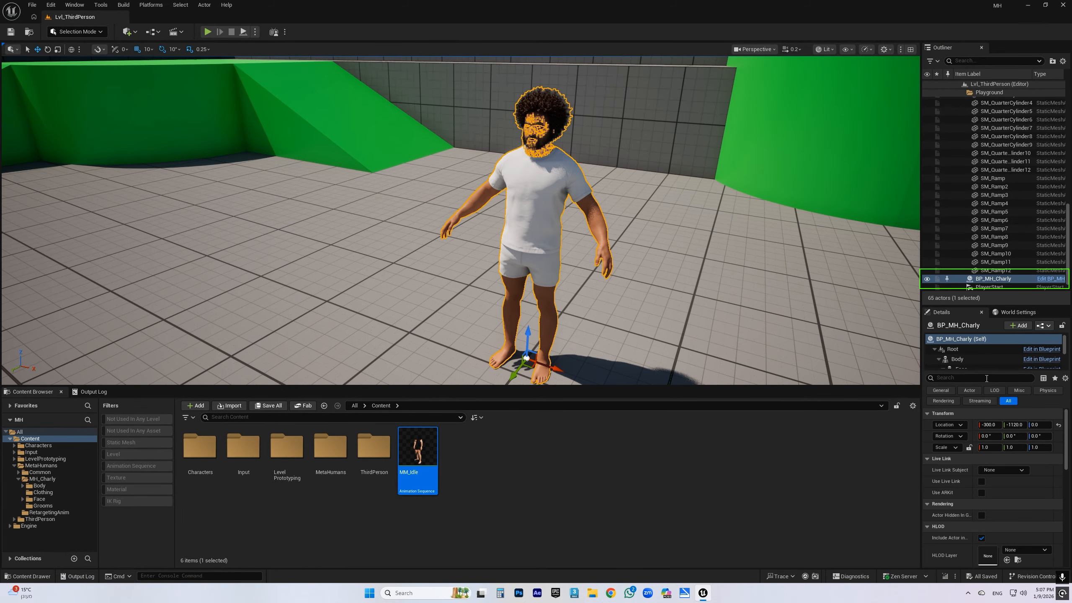
left_click(958, 359)
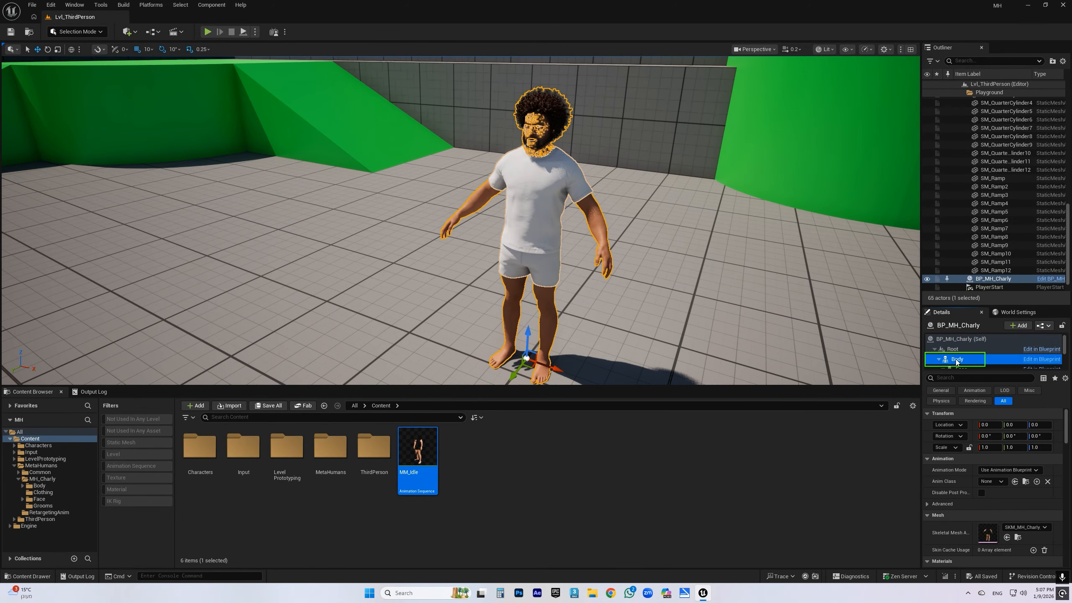
left_click(1026, 470)
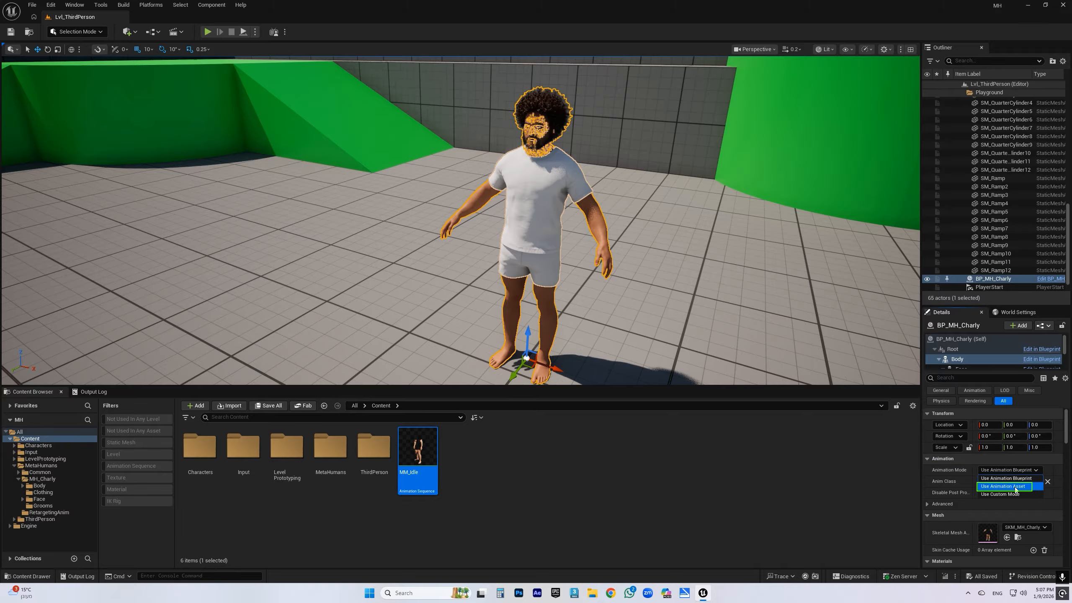
left_click(1015, 488)
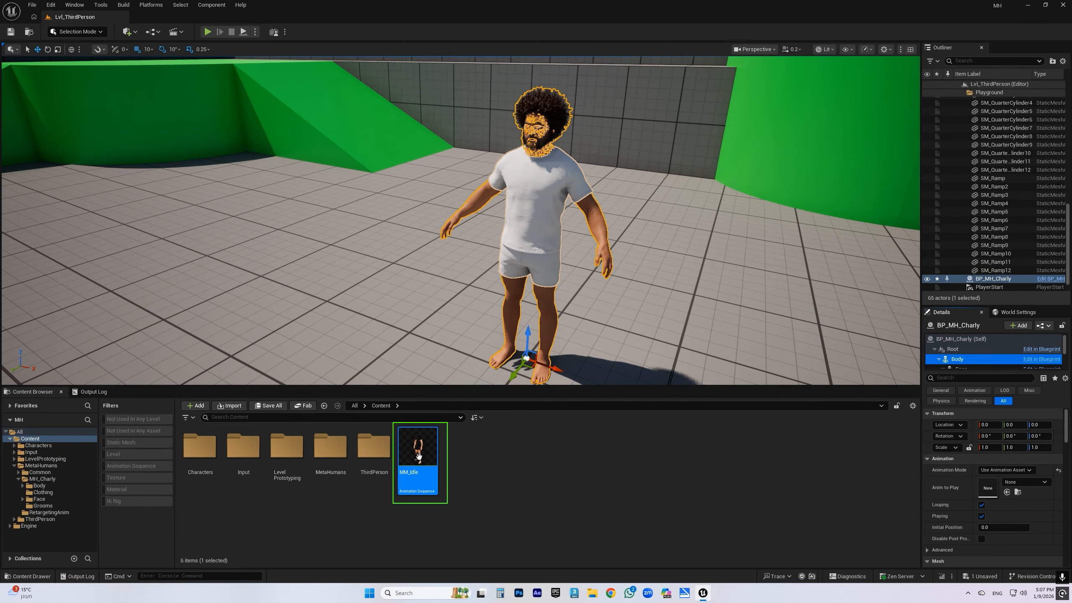
left_click(1006, 492)
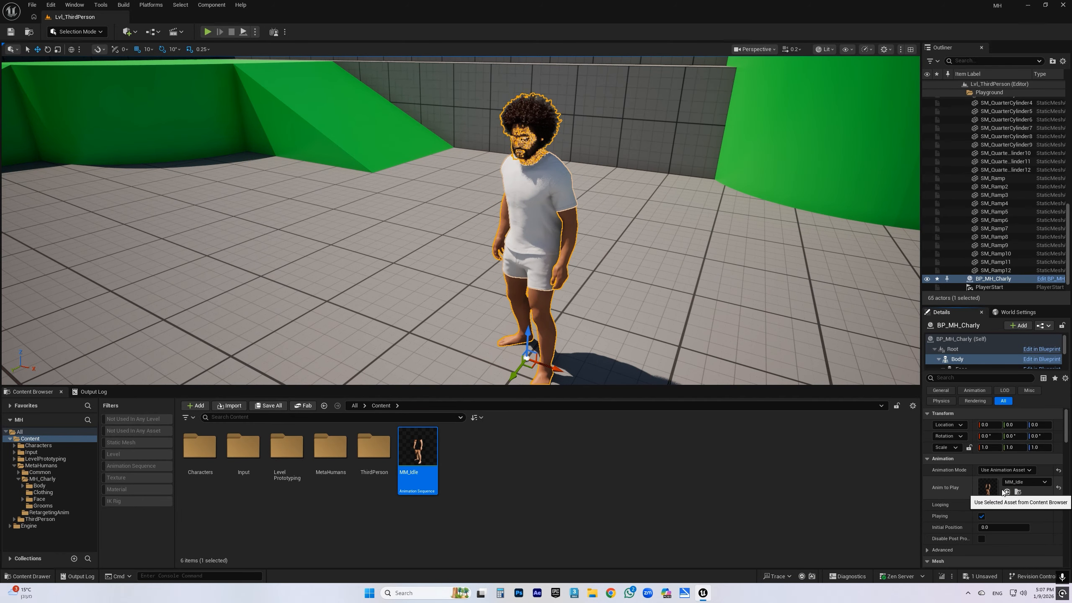
left_click(269, 406)
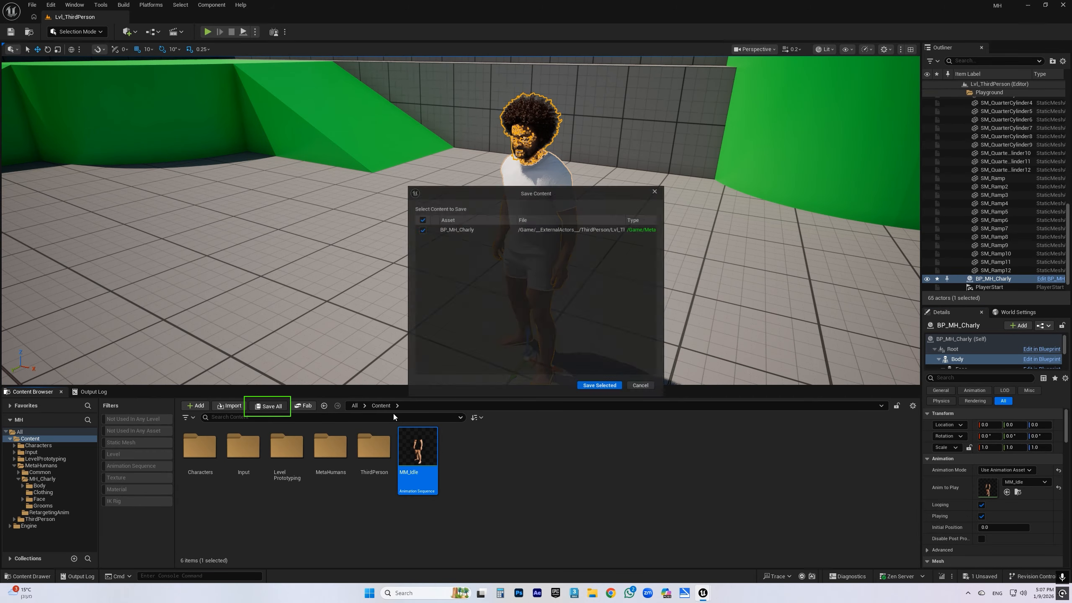
left_click(612, 390)
- Play the level in a new editor window and run the mannequin forward to view the animated MetaHuman
left_click(992, 83)
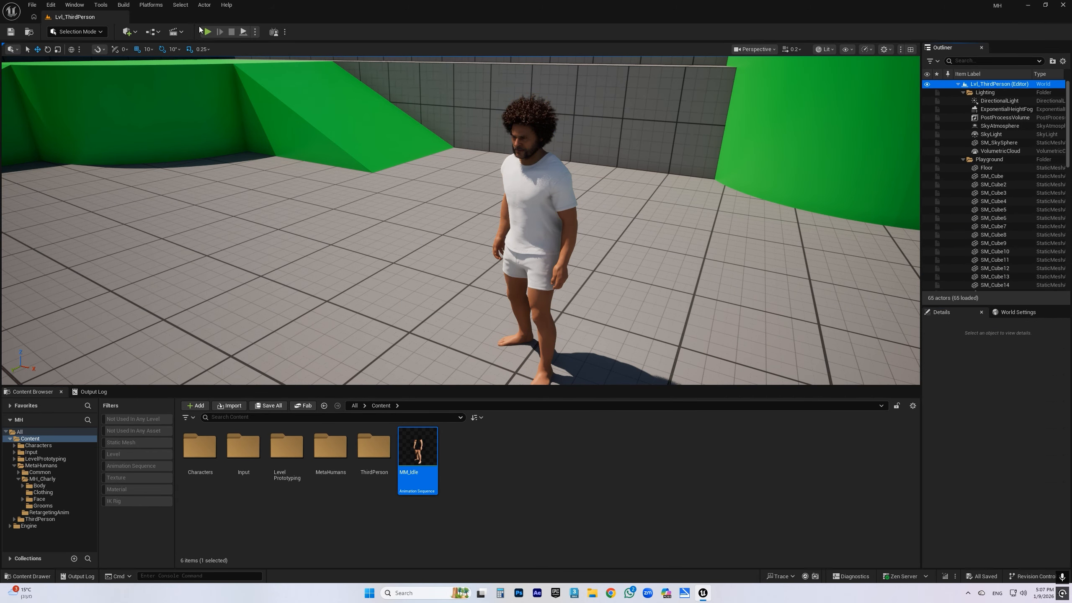
left_click(255, 33)
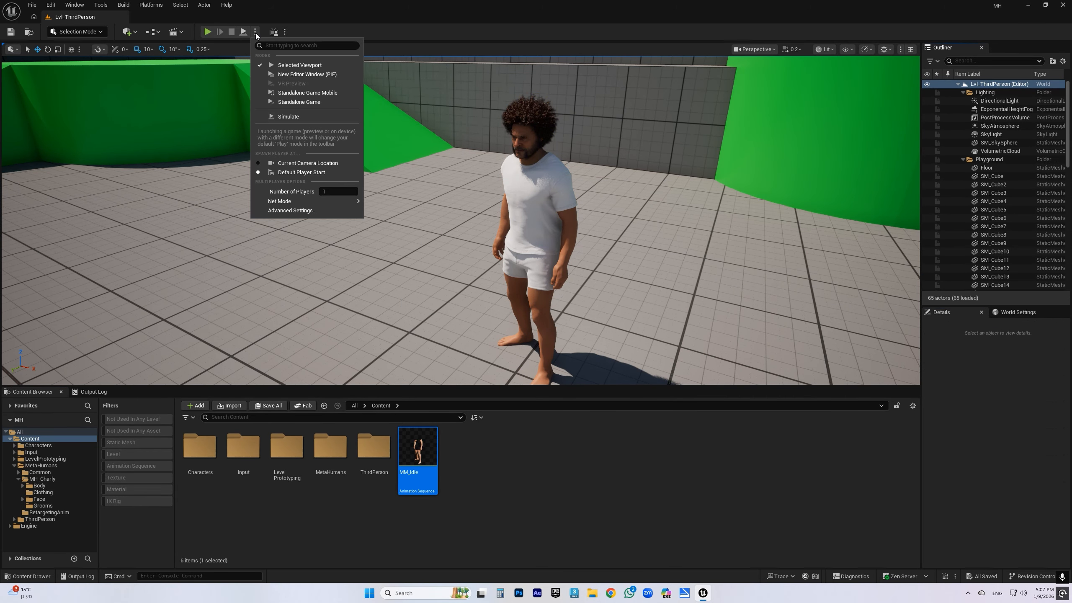
left_click(320, 75)
double_click(554, 151)
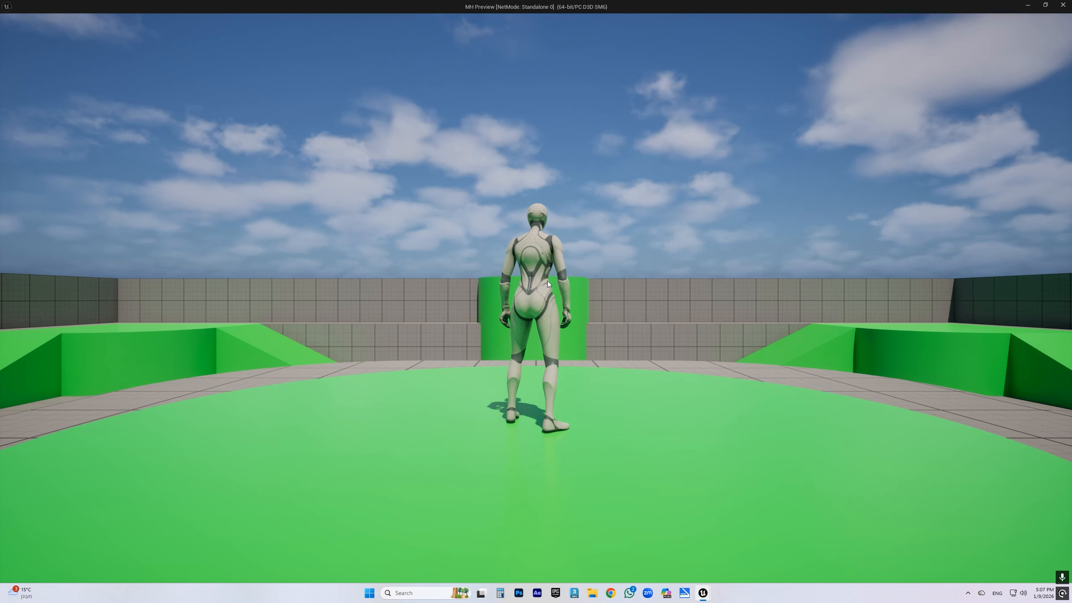
key("w")
key("w")
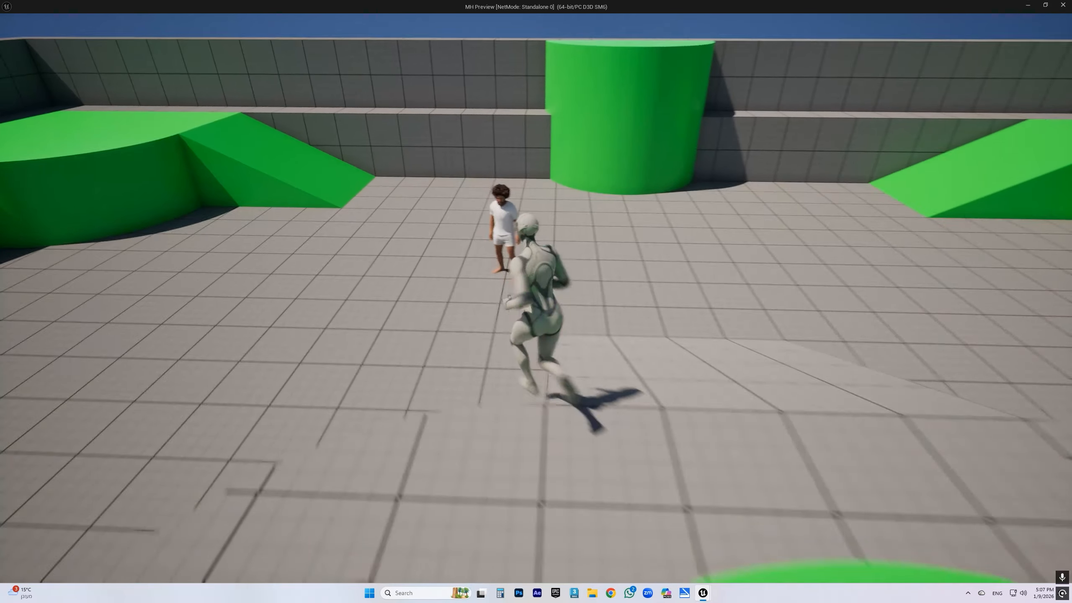